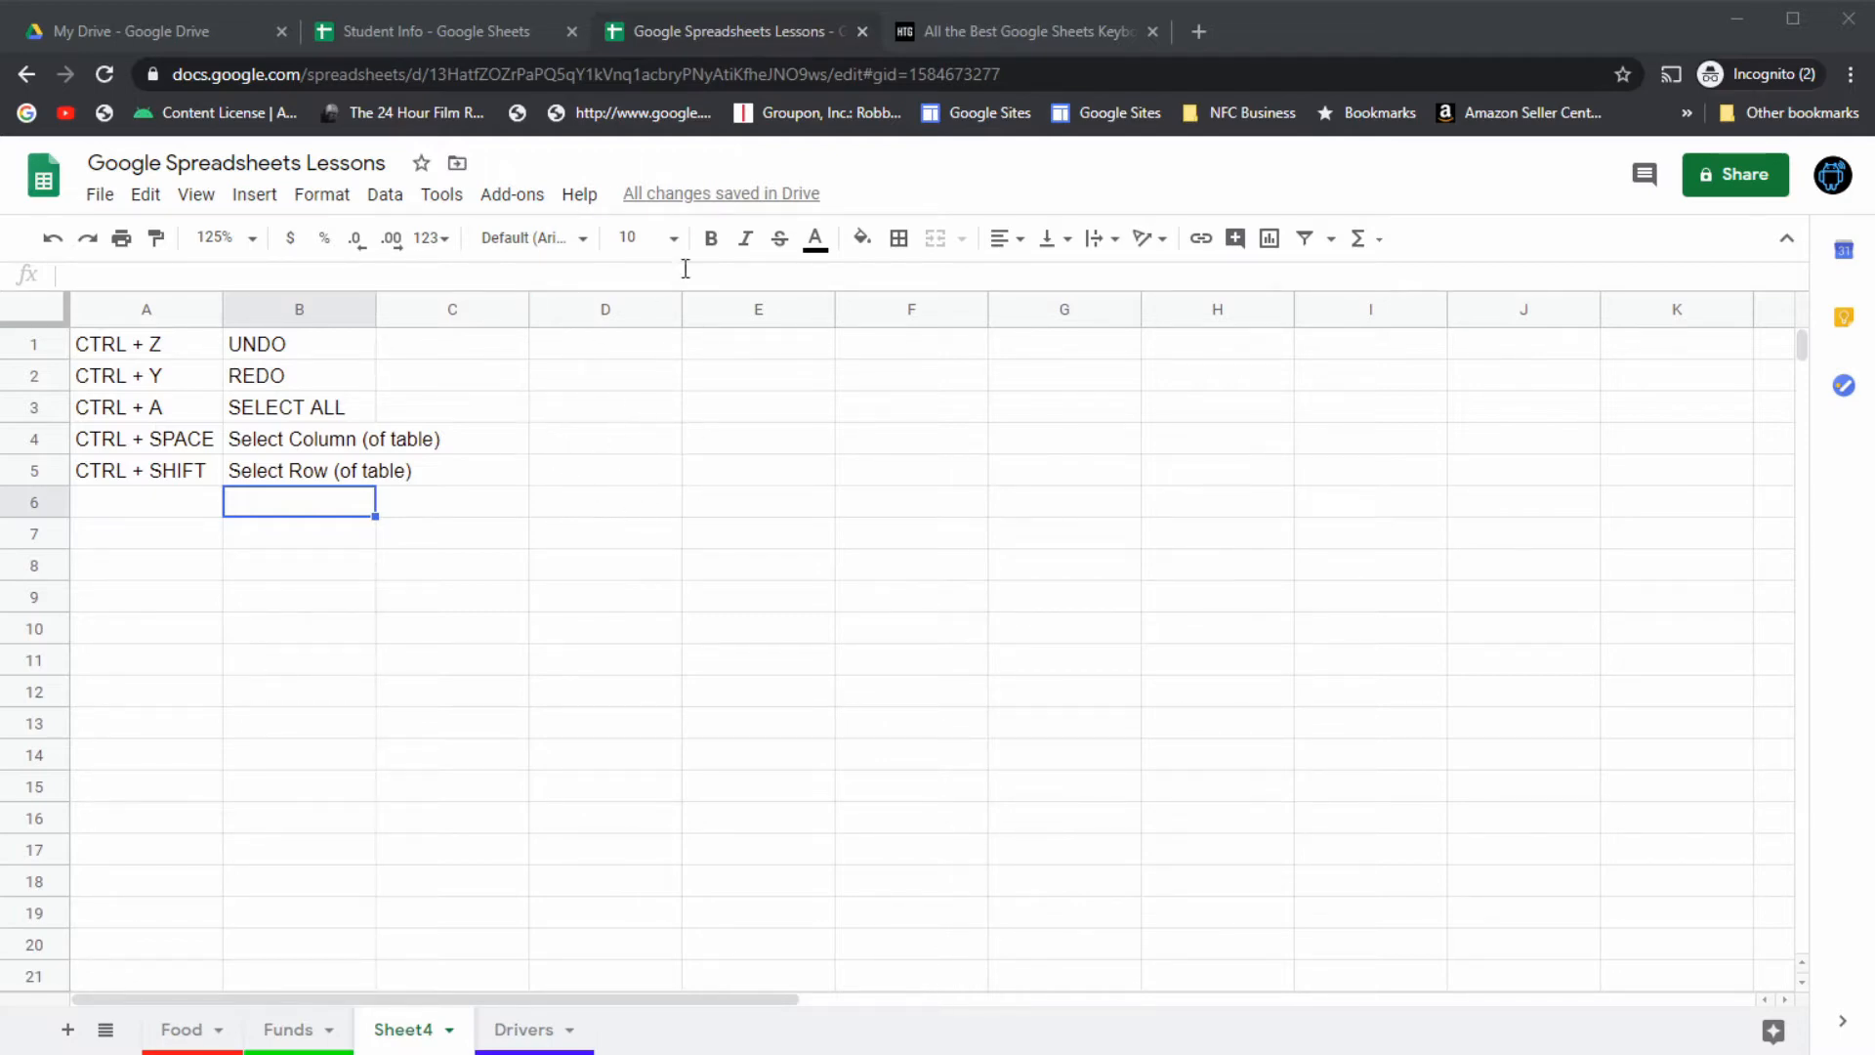
Step: Add Grapes with a quantity of 300 in row 4 of the Food sheet
{"action": "left_click", "coordinate": [186, 1030]}
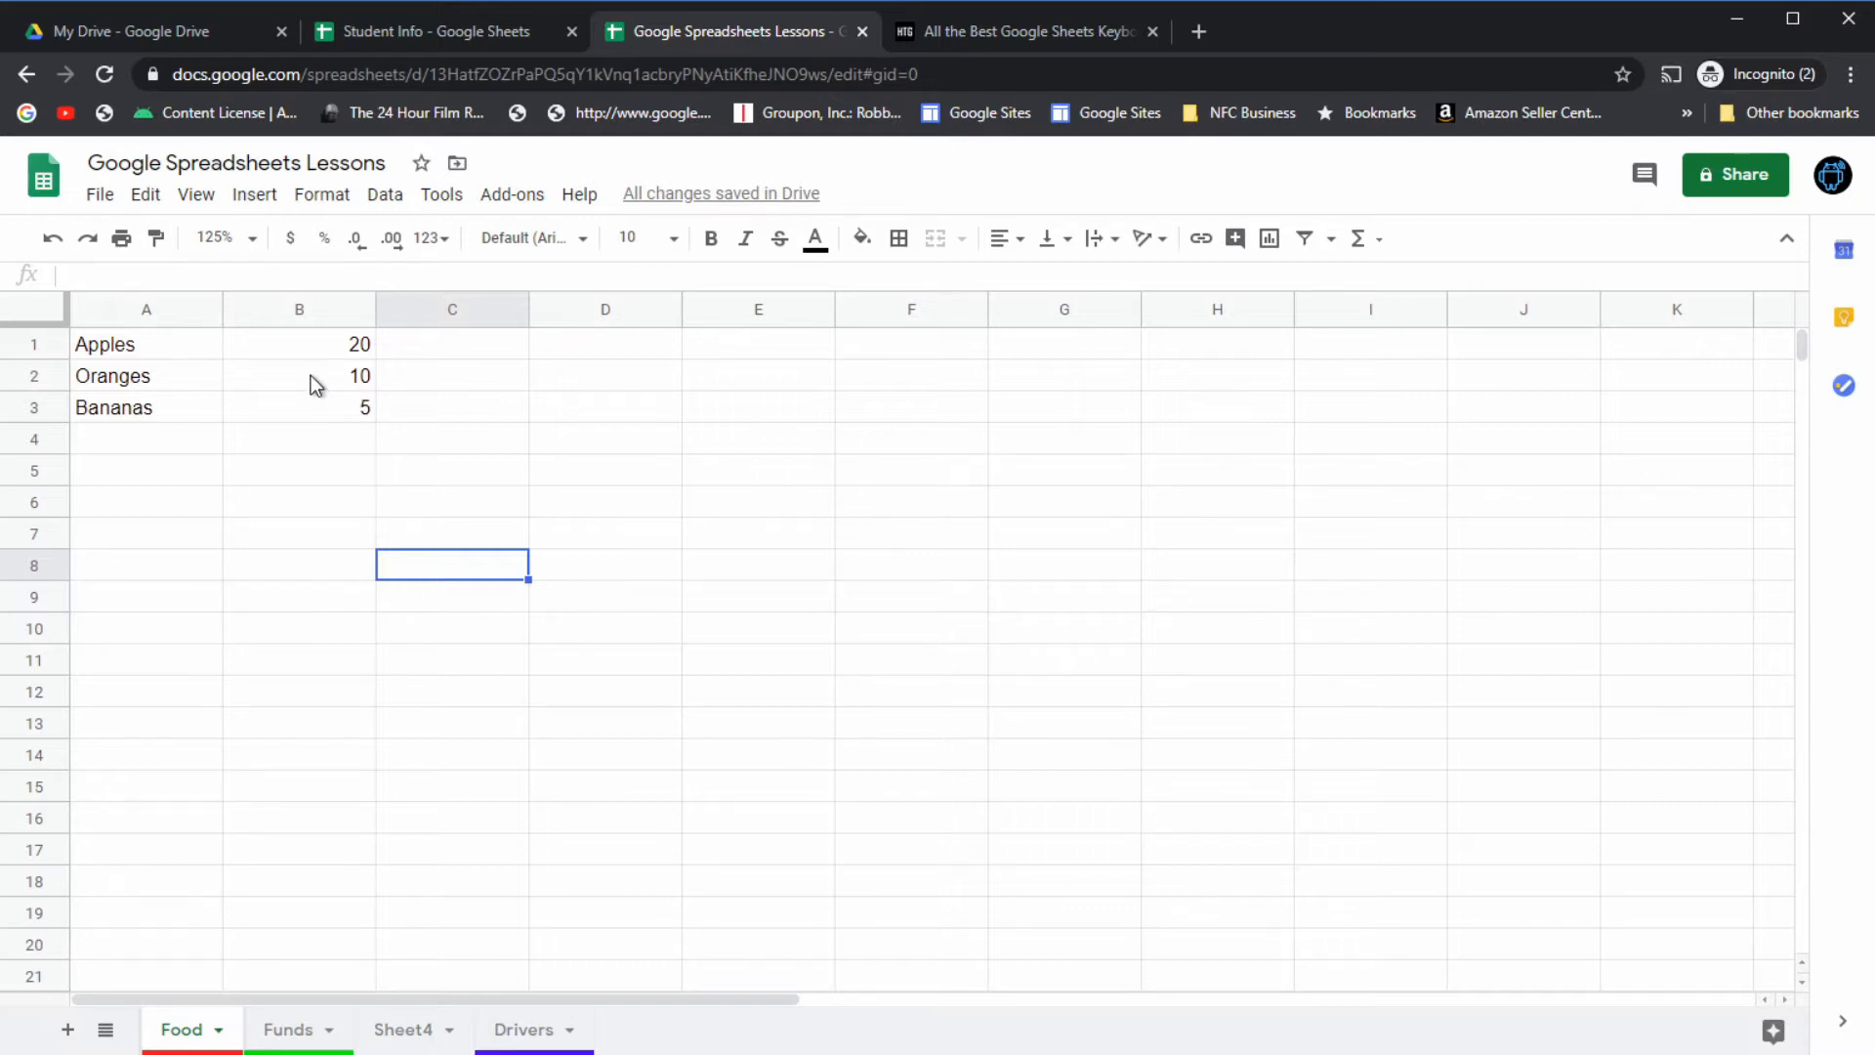
{"action": "left_click", "coordinate": [181, 441]}
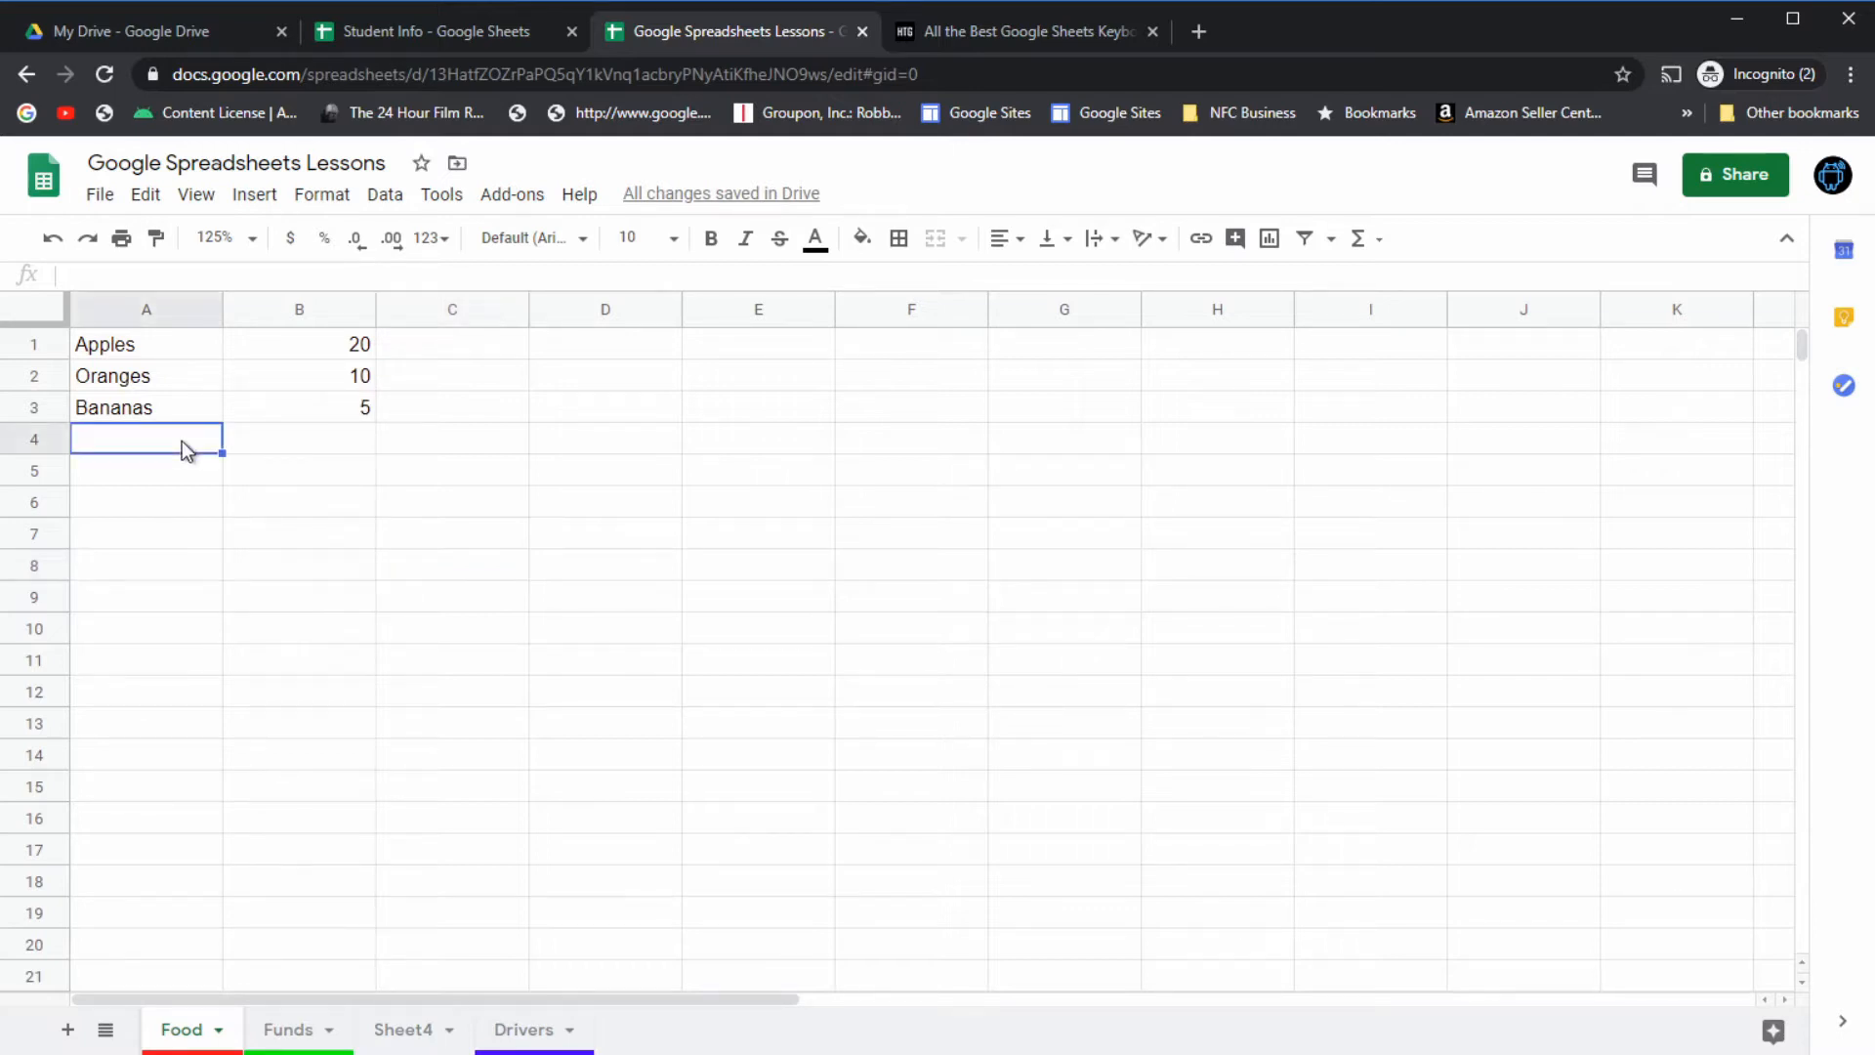
{"action": "type", "text": "Grapes"}
{"action": "key", "text": "Tab"}
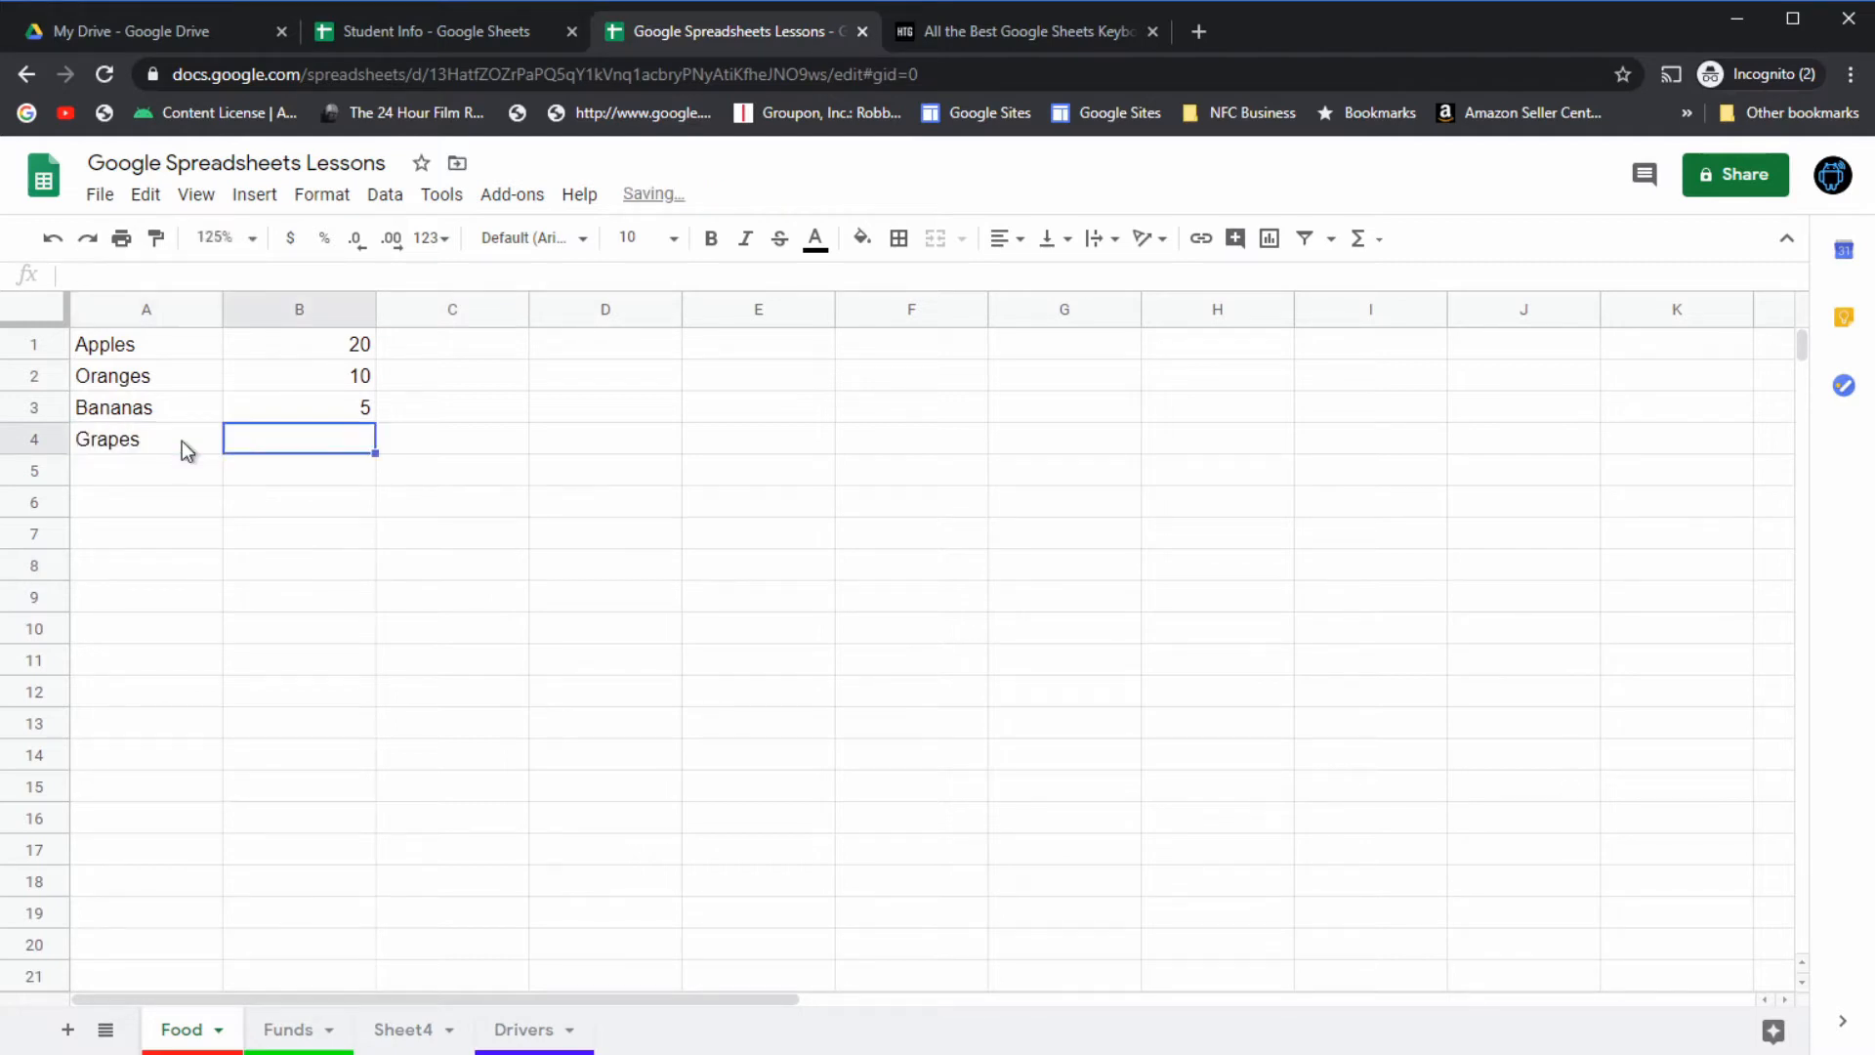
{"action": "type", "text": "300"}
{"action": "key", "text": "Return"}
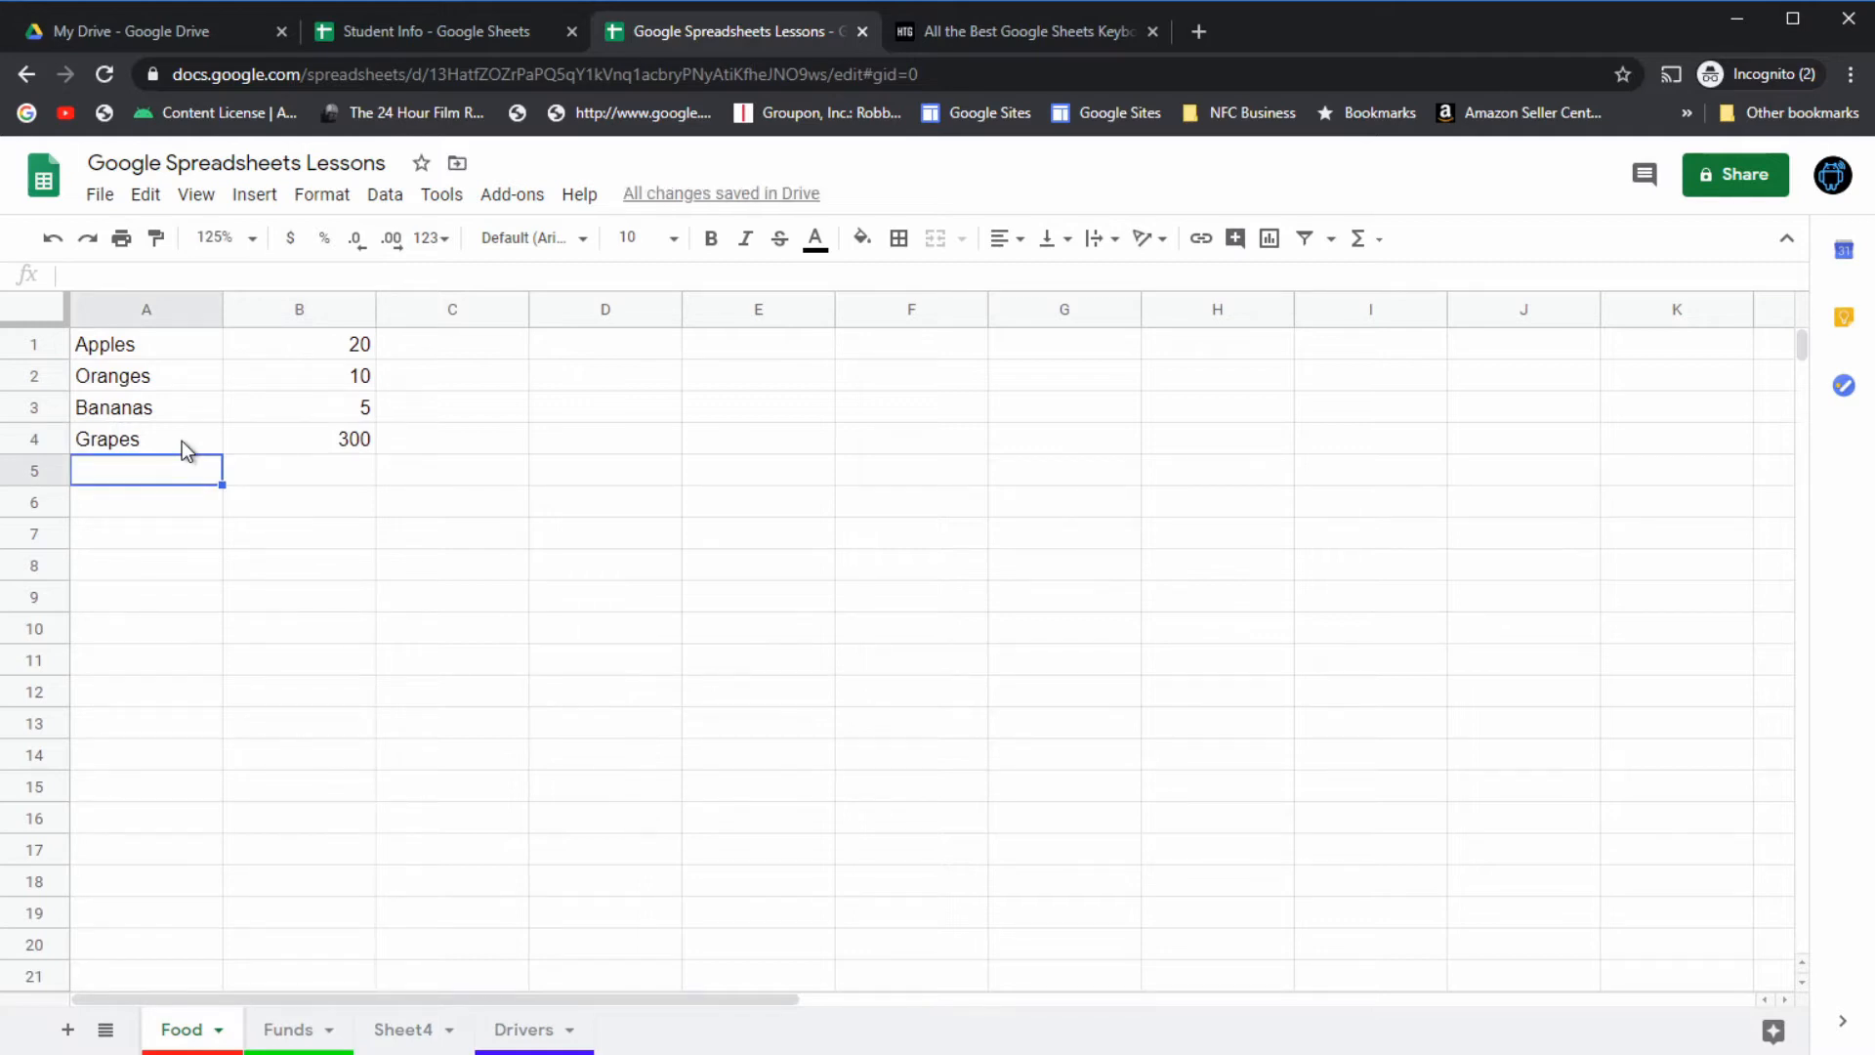
Step: Enter a person's title and surname in A5 with the value 3 beside it in B5
{"action": "type", "text": "Ms "}
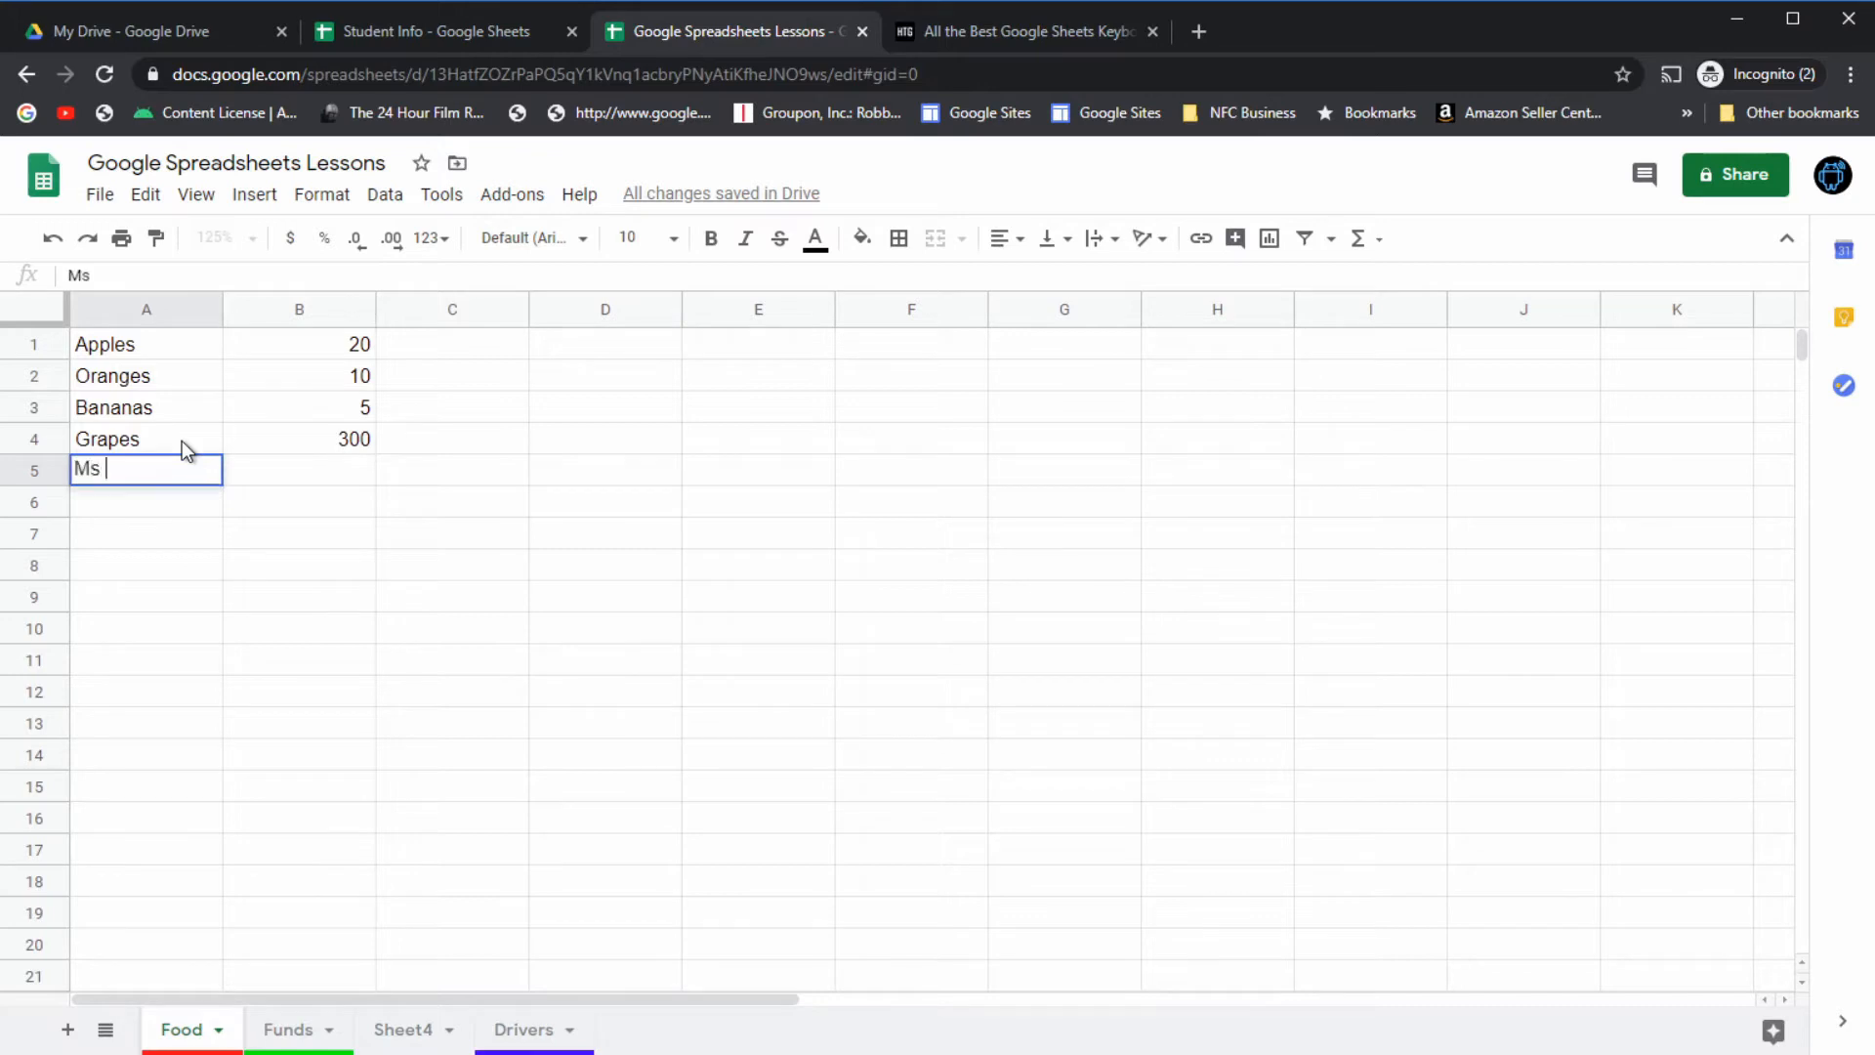
{"action": "type", "text": "Smithy"}
{"action": "key", "text": "Tab"}
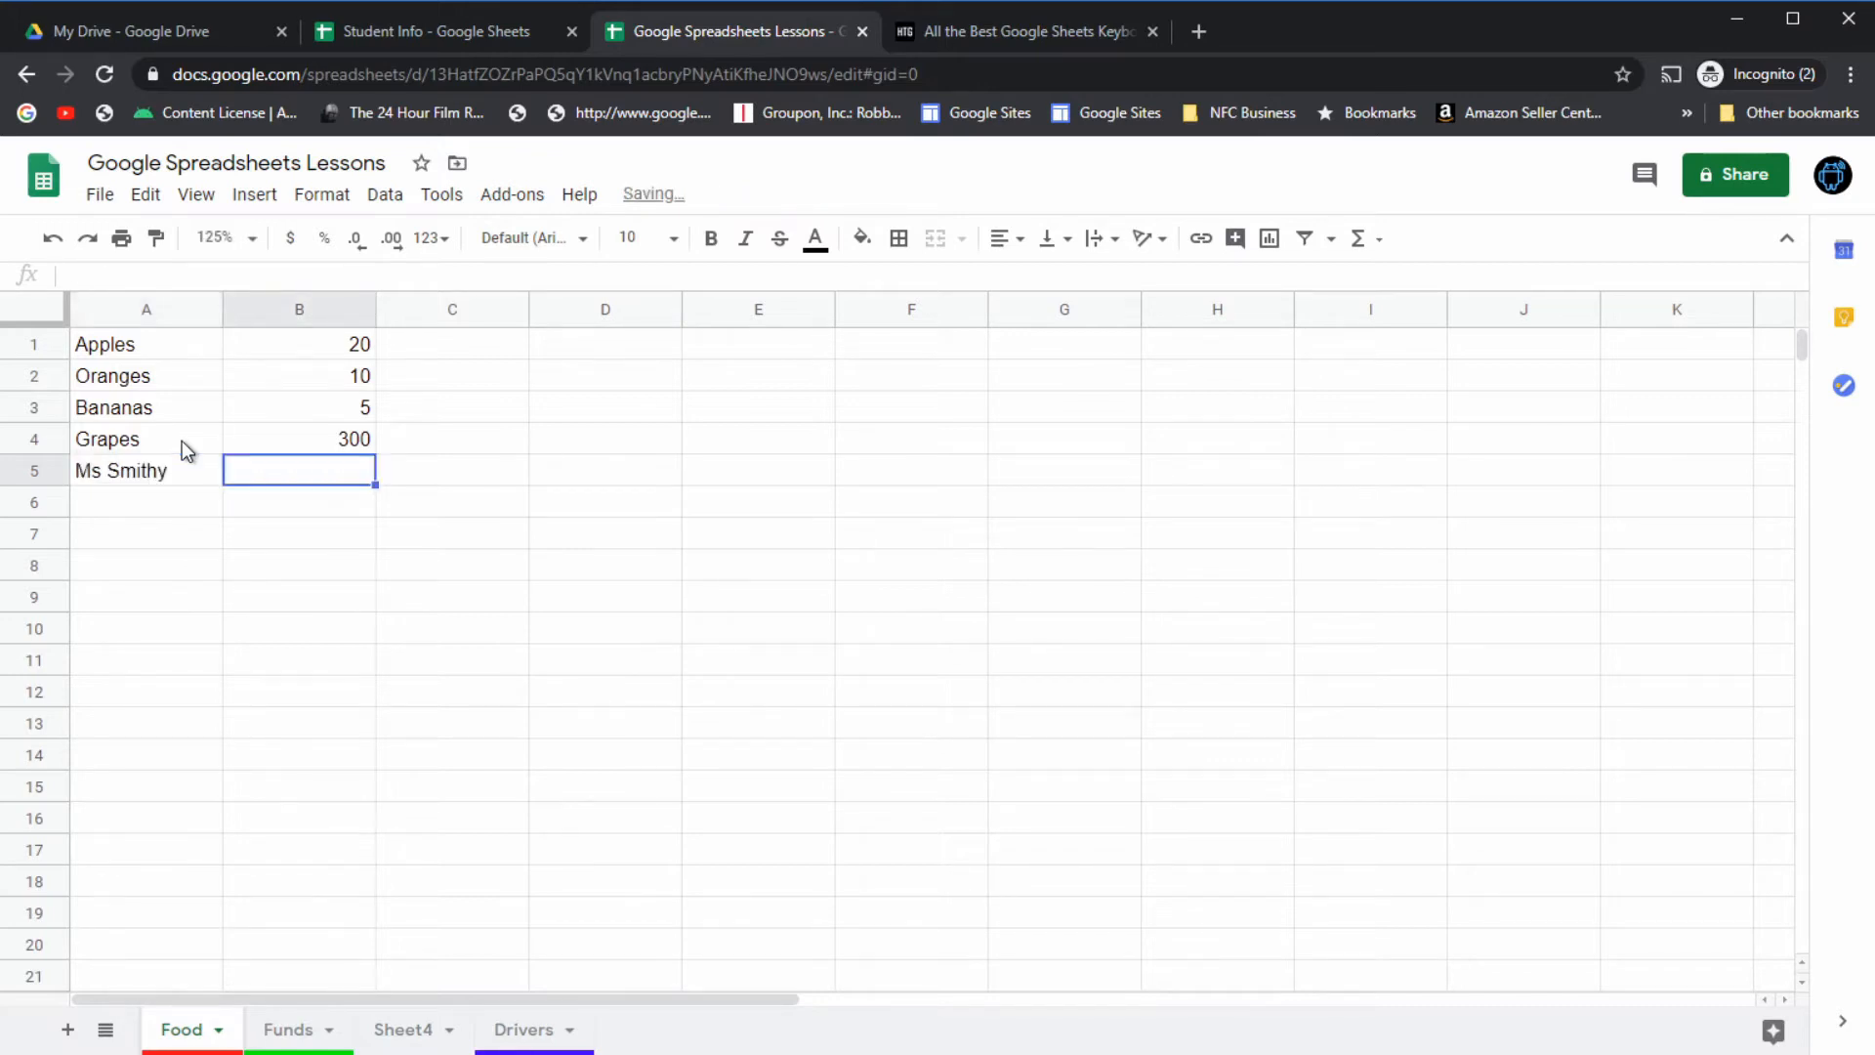
{"action": "type", "text": "3"}
{"action": "key", "text": "Return"}
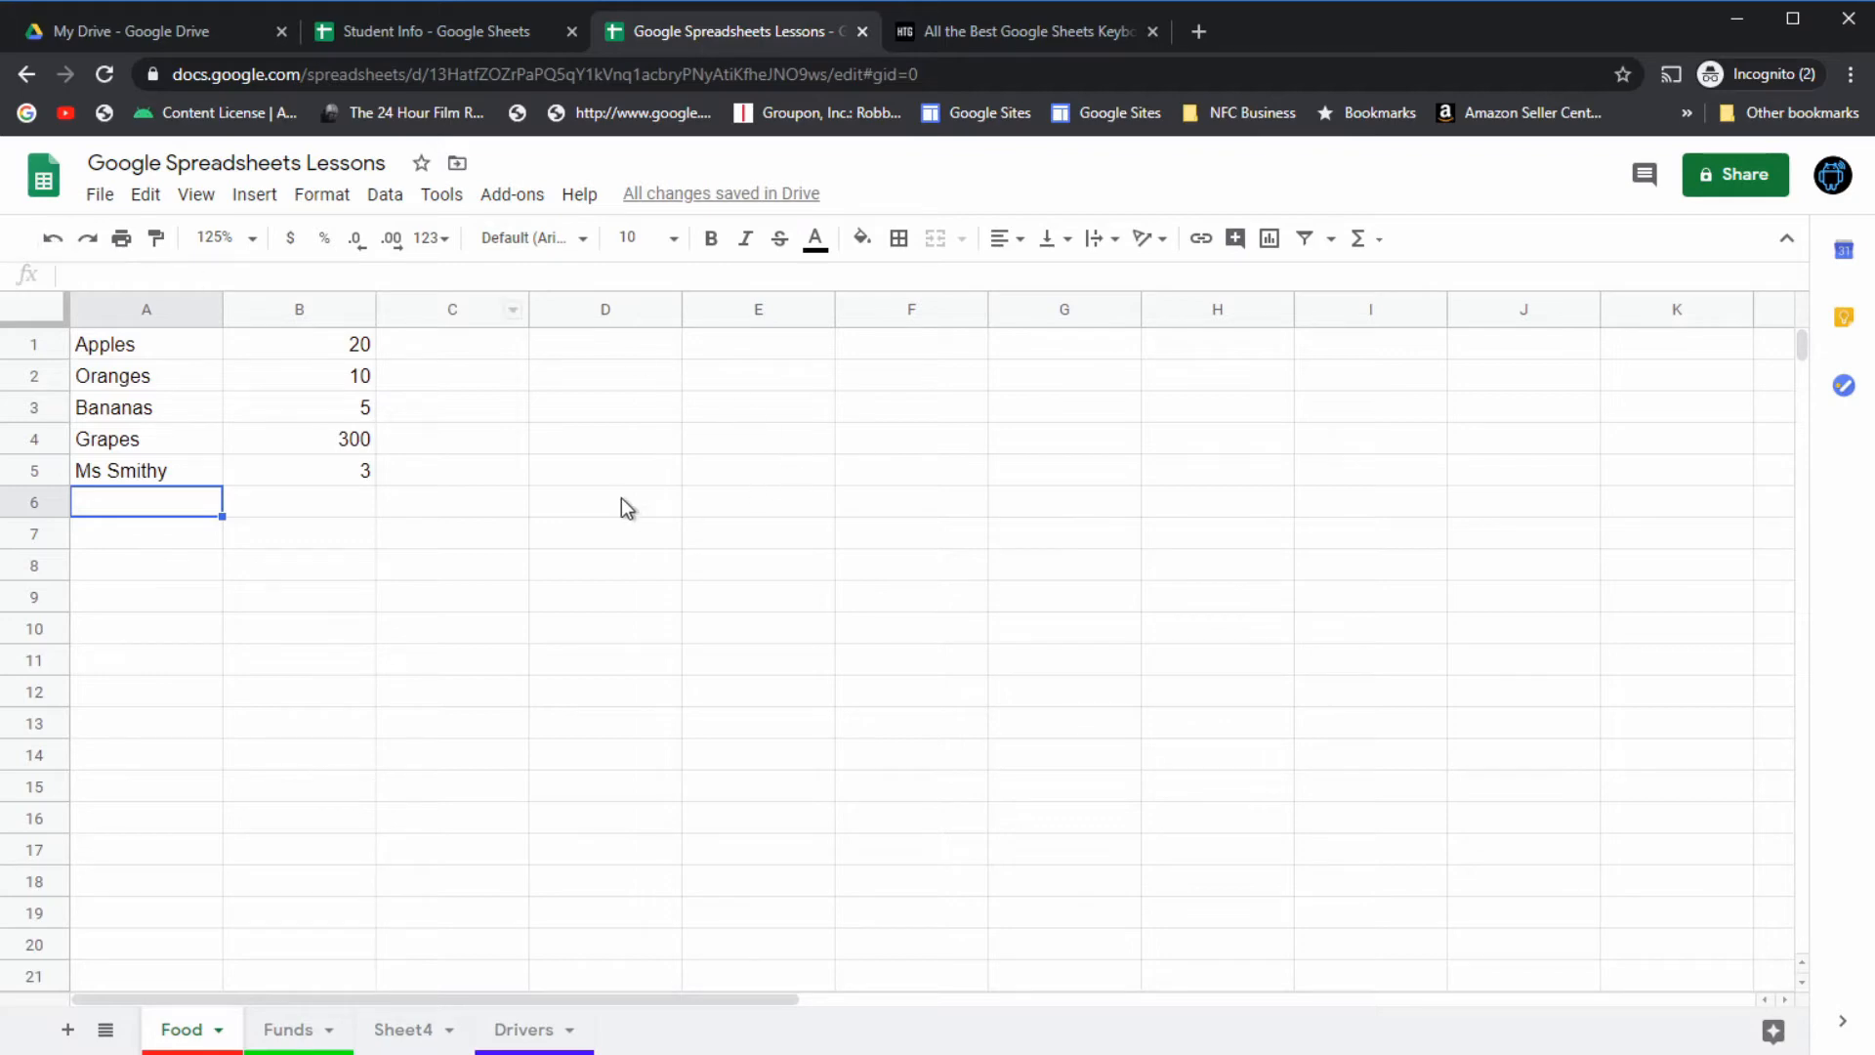
Step: Undo the last four cell entries in rows 5 and 4 of the Food sheet, one at a time
{"action": "key", "text": "ctrl+z"}
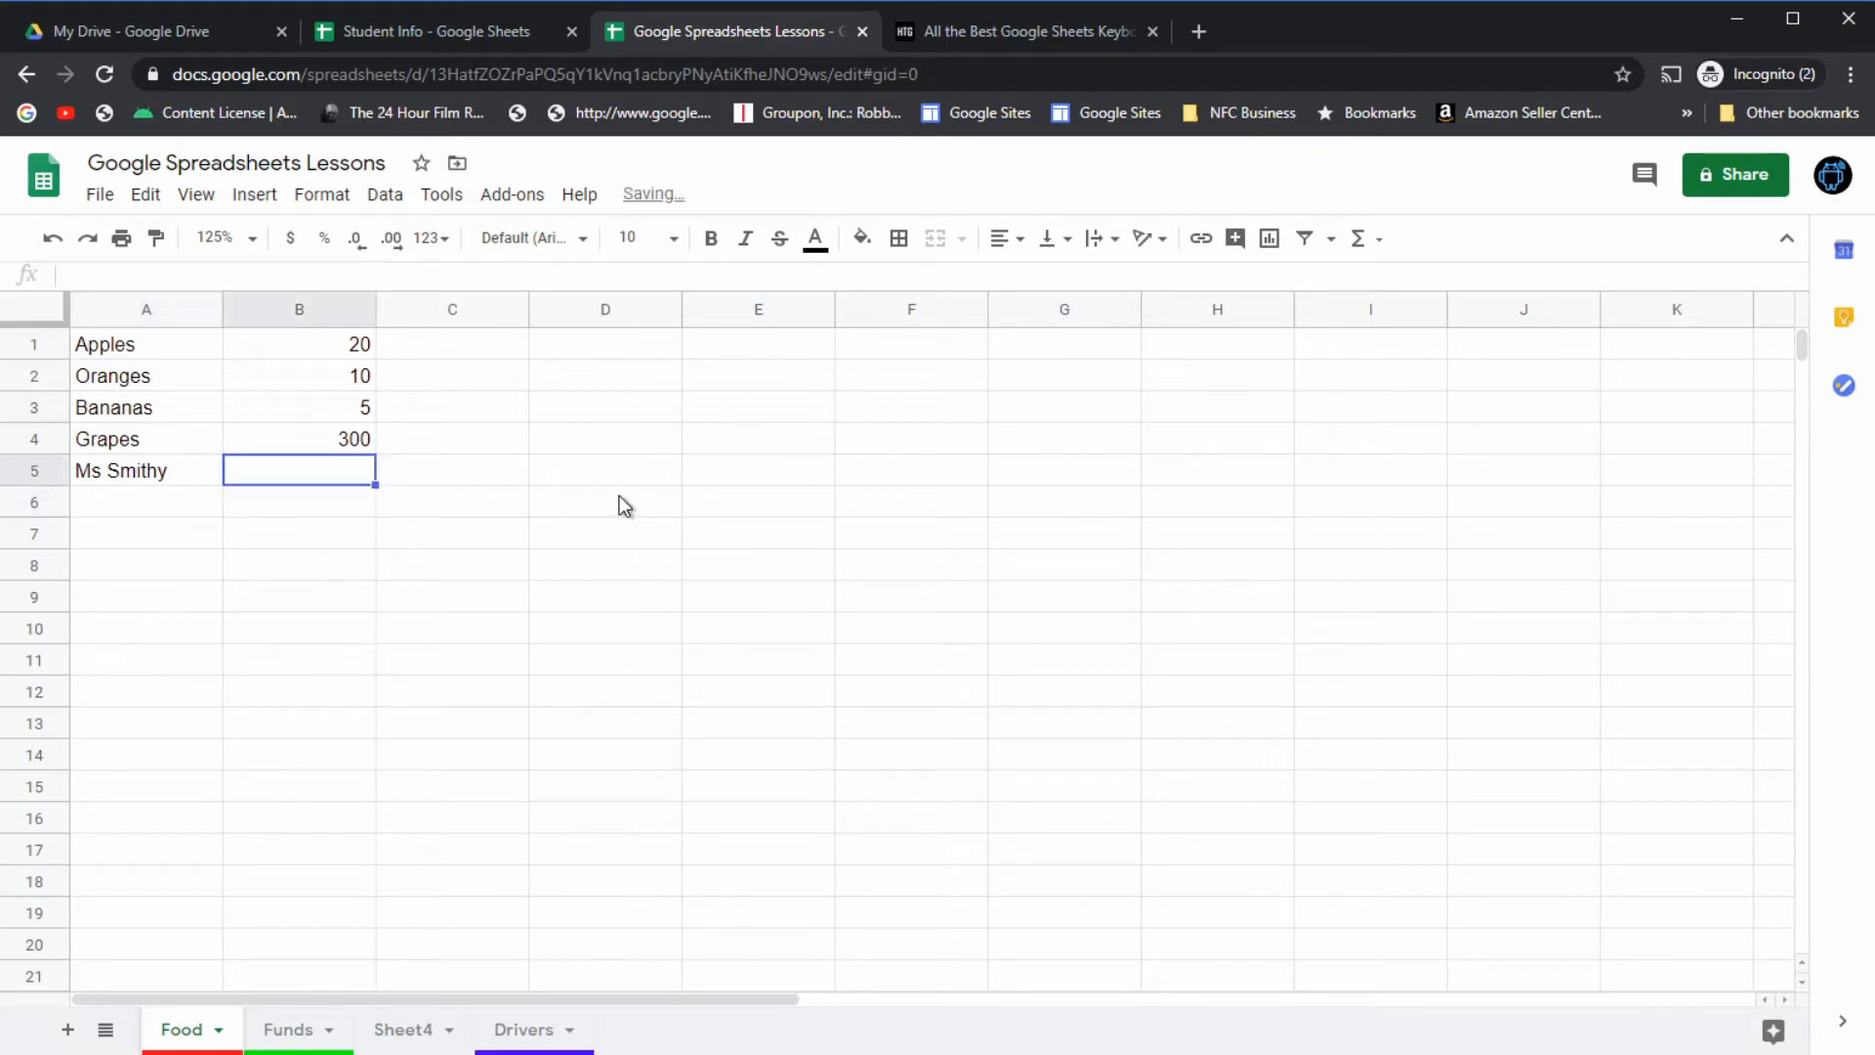
{"action": "key", "text": "ctrl+z"}
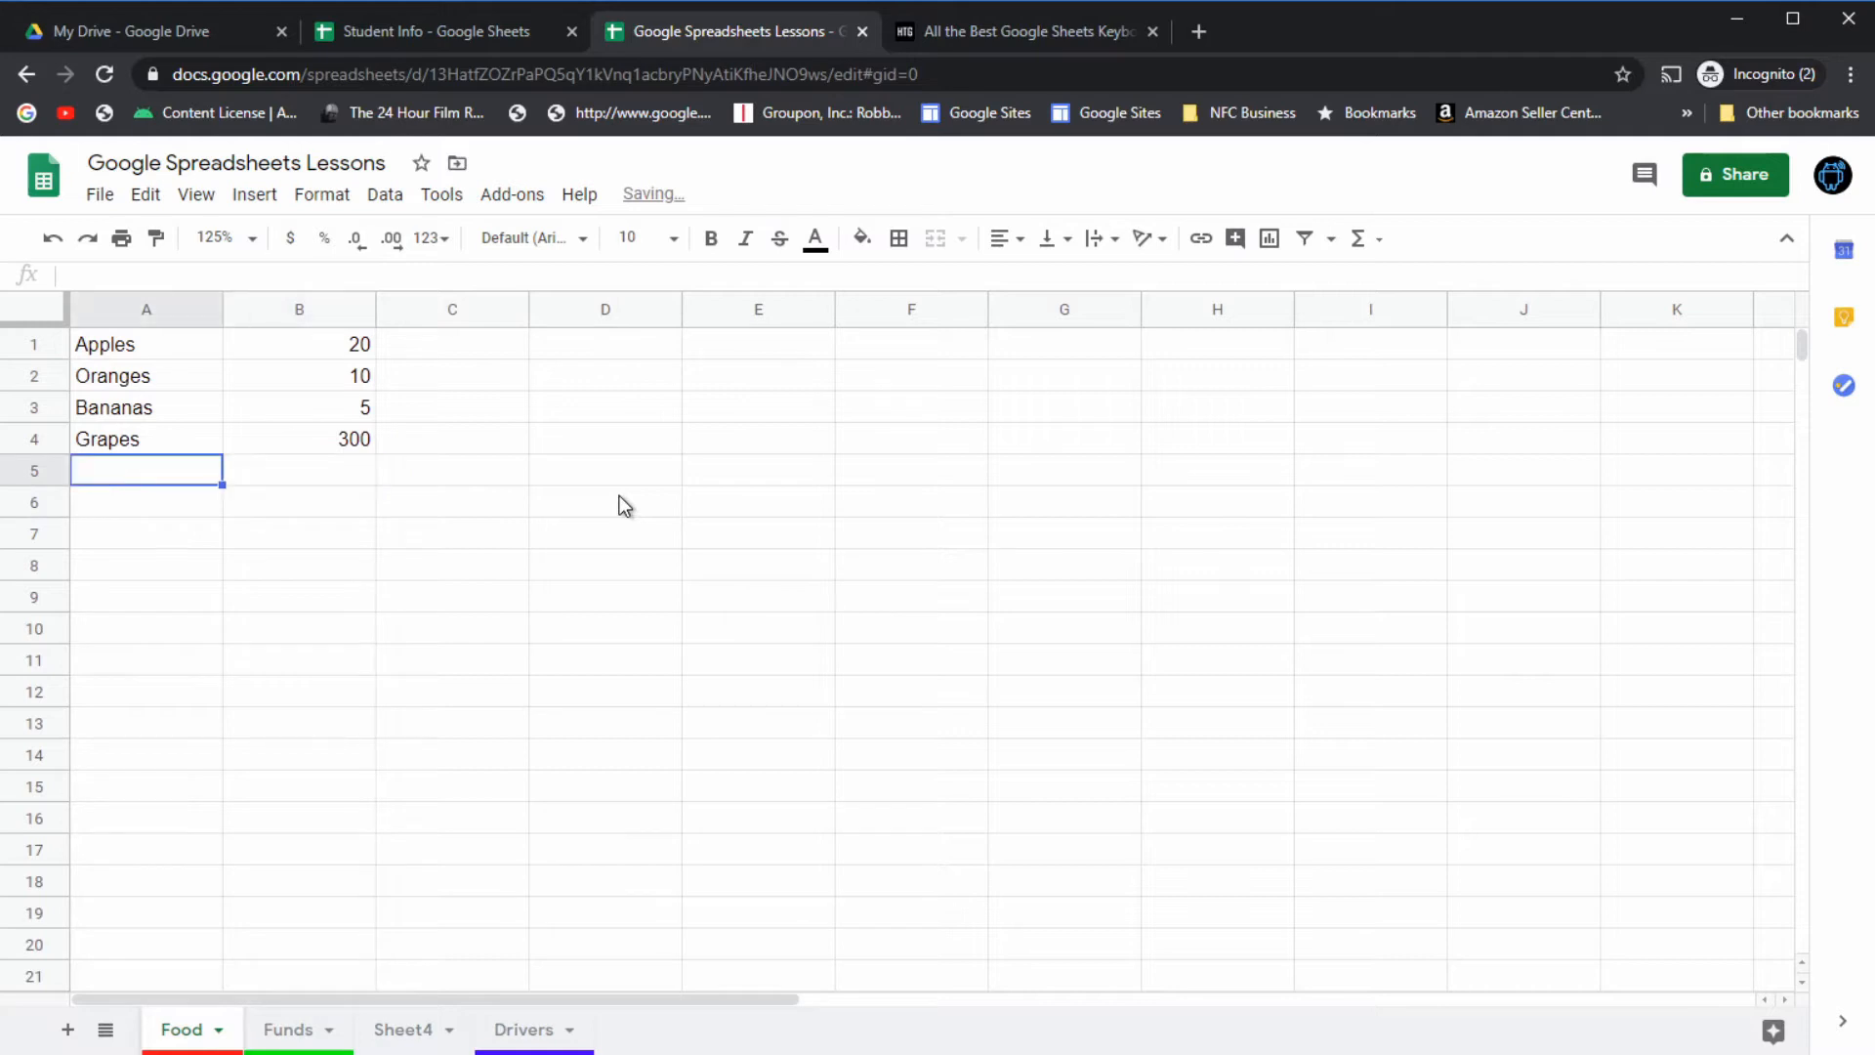
{"action": "key", "text": "ctrl+z"}
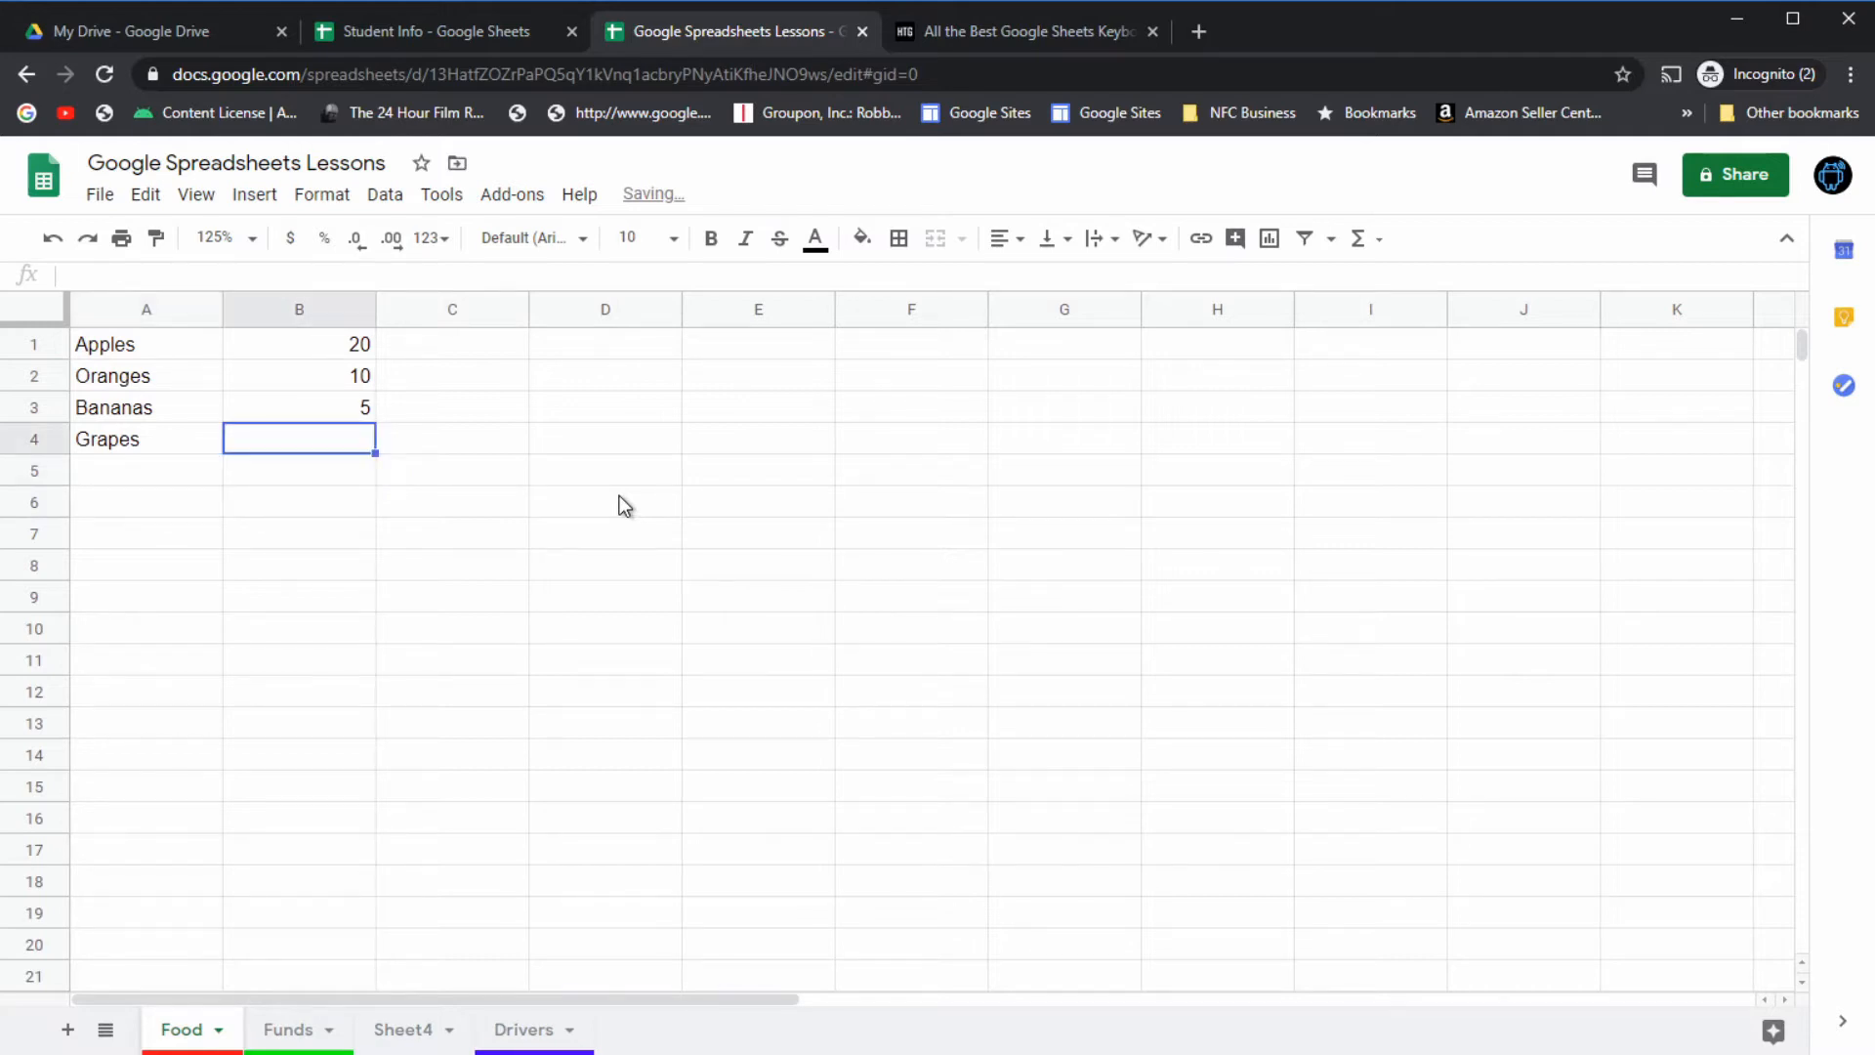
{"action": "key", "text": "ctrl+z"}
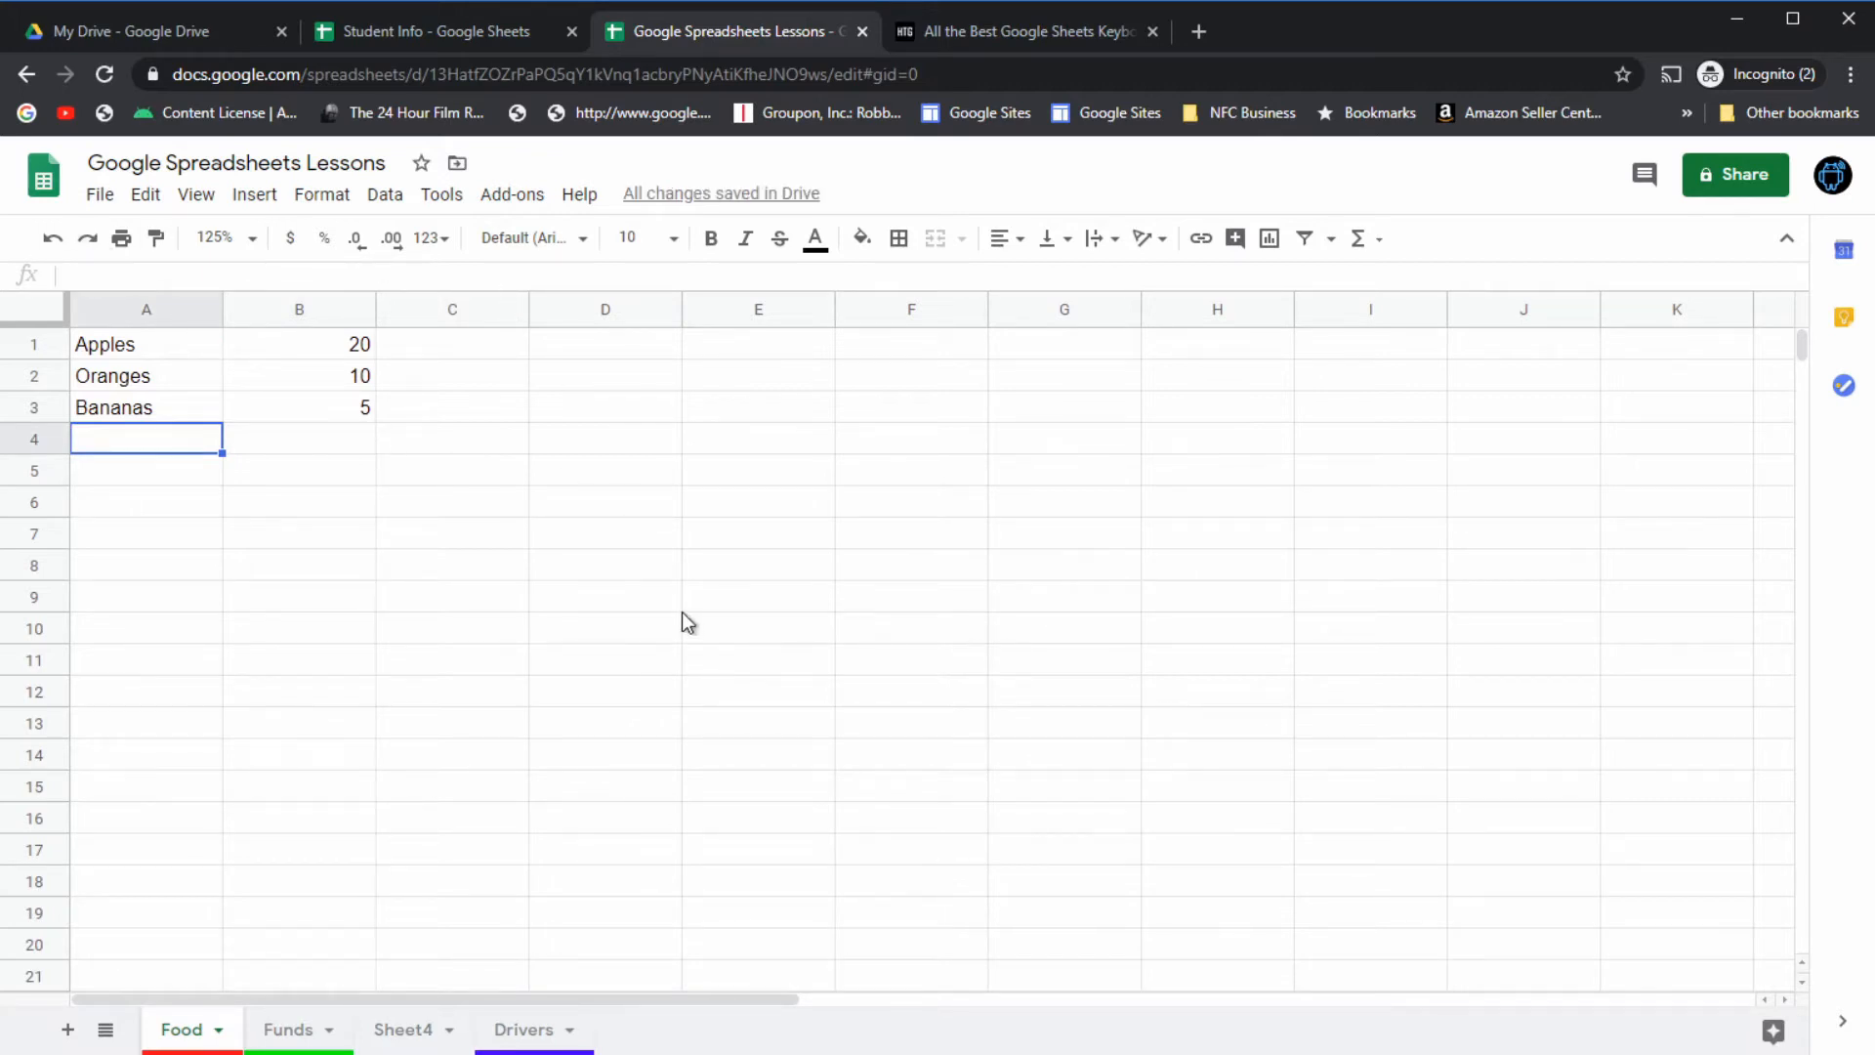
Step: Redo the Grapes and 300 entries in row 4, and undo both again
{"action": "key", "text": "ctrl+y"}
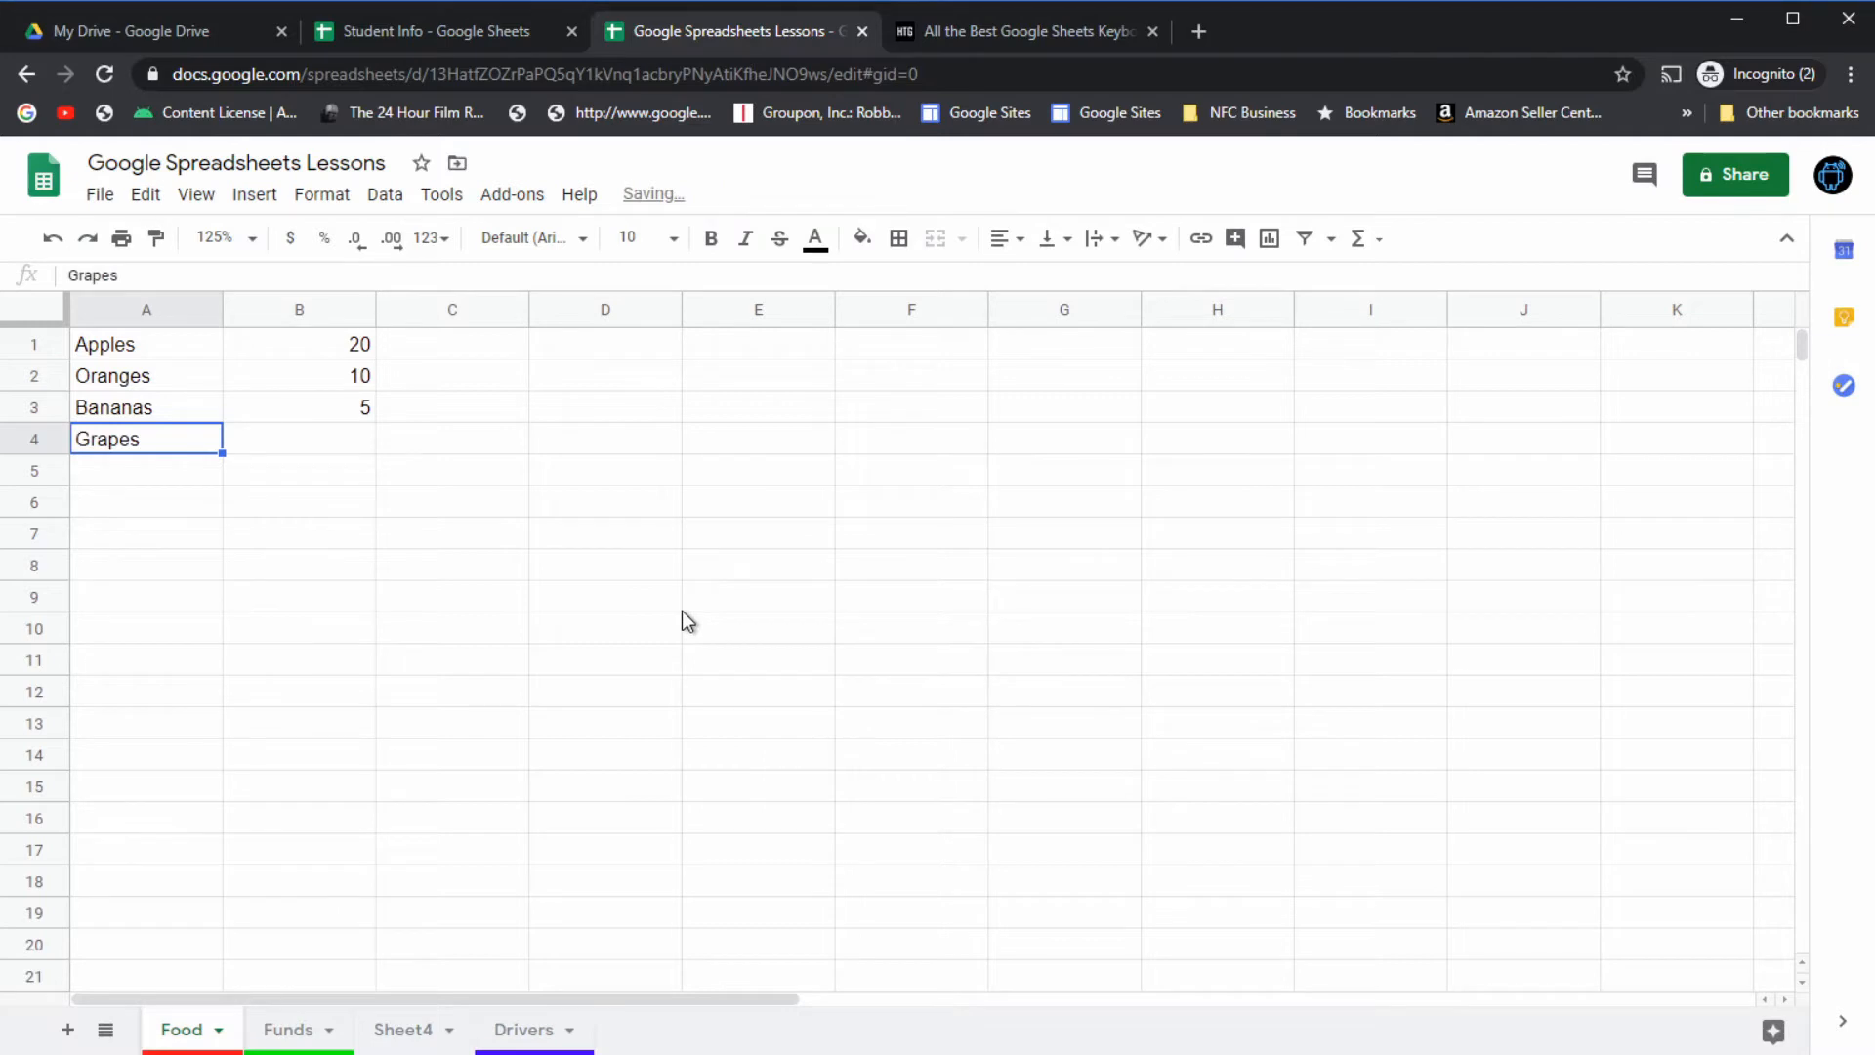
{"action": "key", "text": "ctrl+y"}
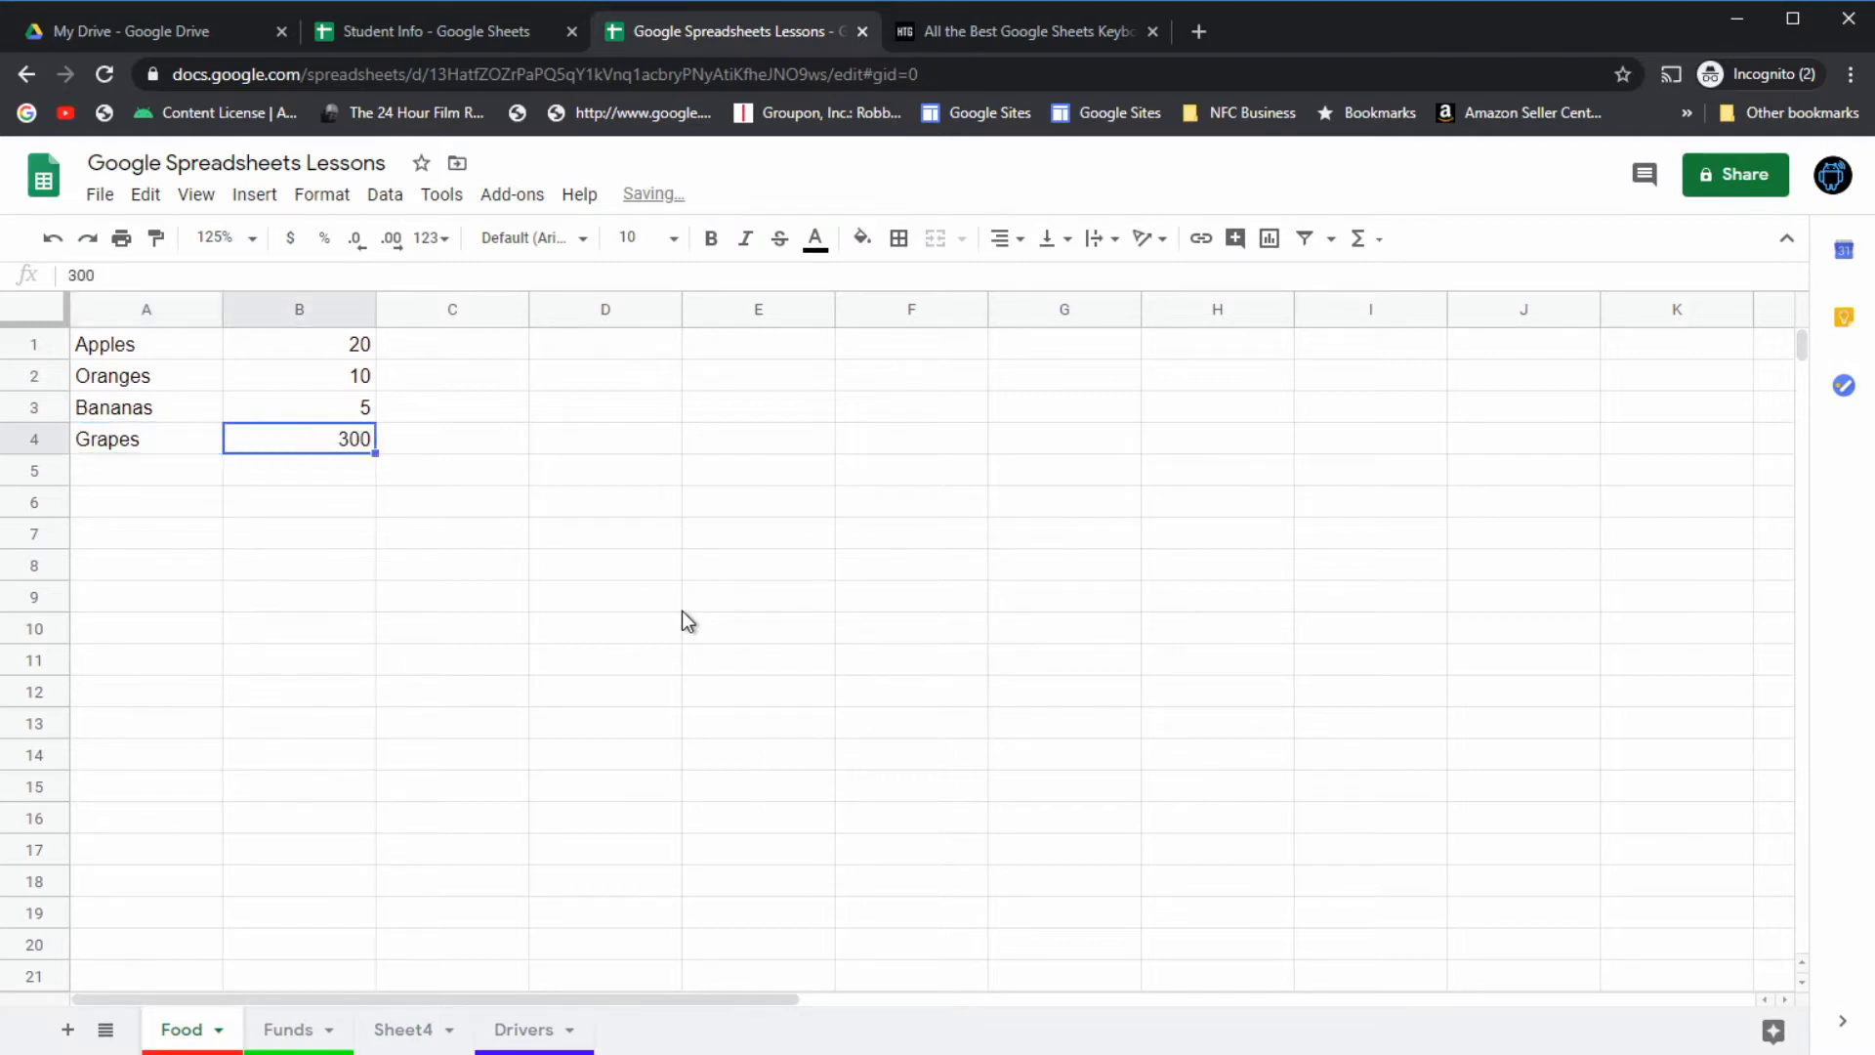
{"action": "key", "text": "ctrl+z"}
{"action": "key", "text": "ctrl+z"}
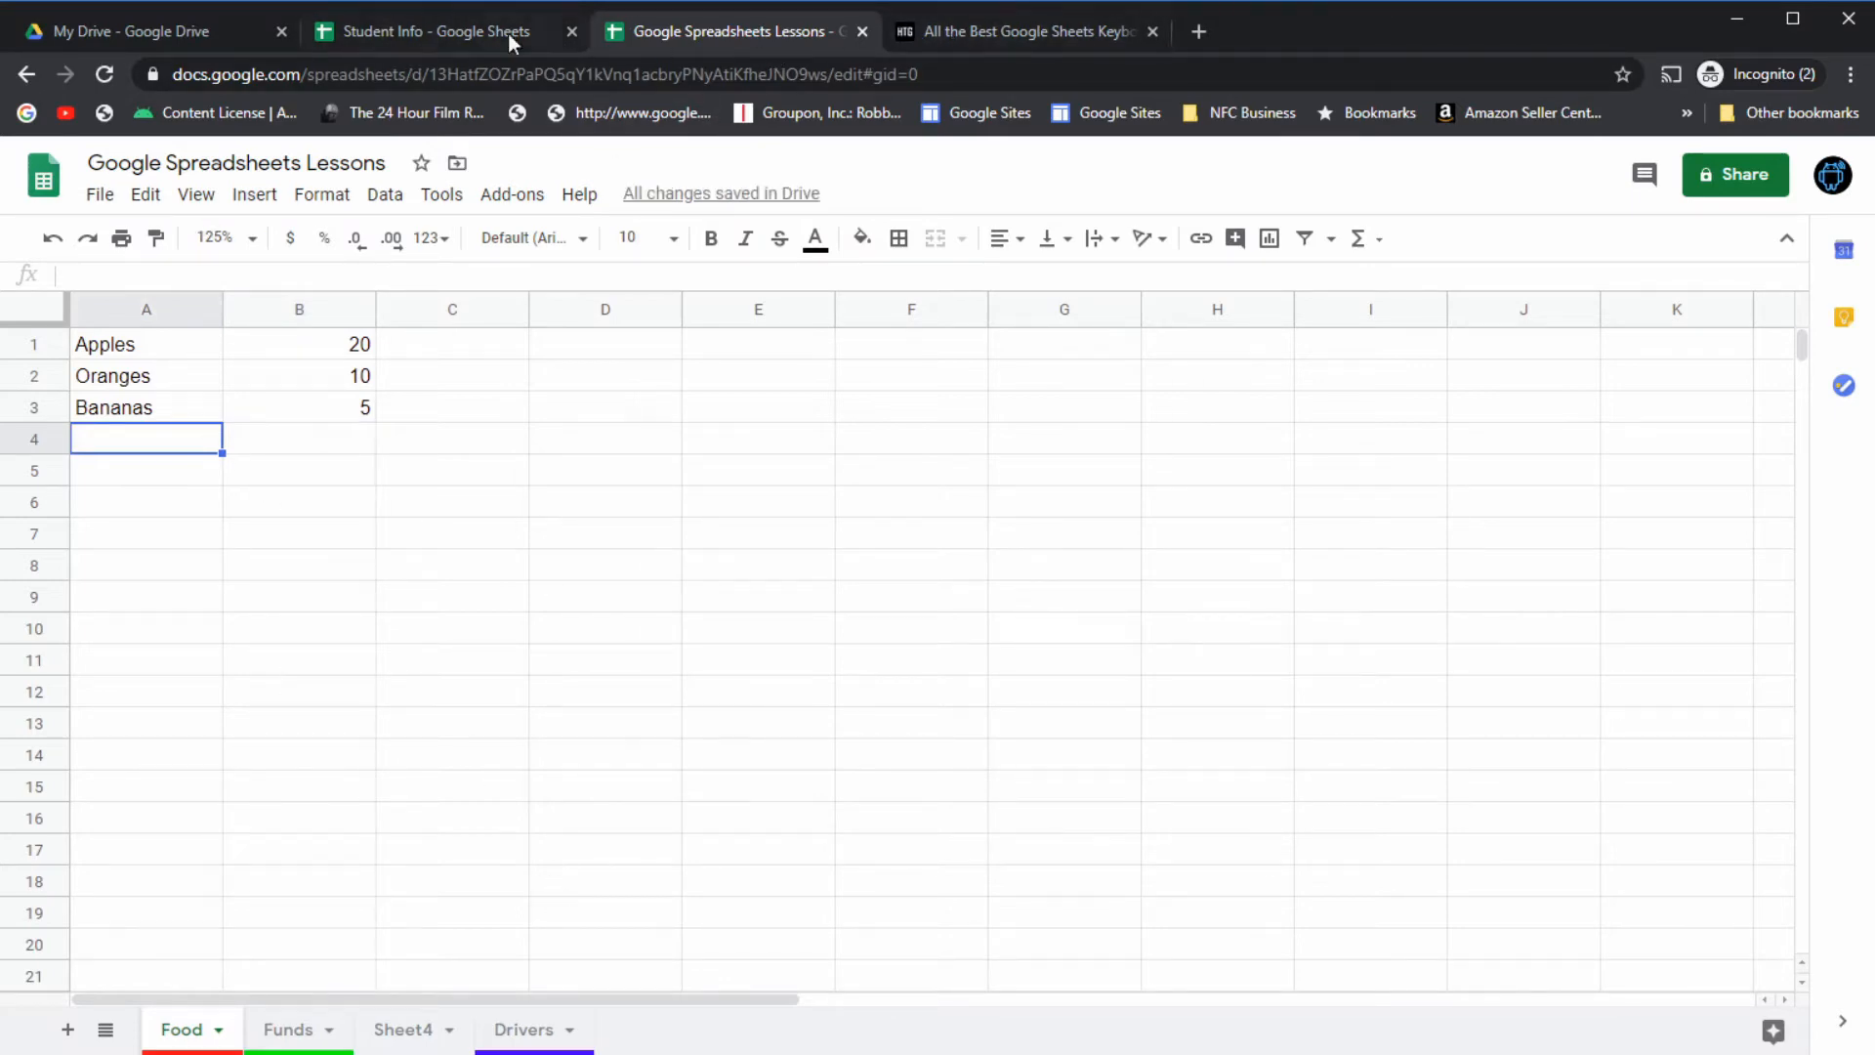
Step: In the Student Info spreadsheet, copy the Name column and move it onto column A, overwriting Student Number
{"action": "left_click", "coordinate": [444, 38]}
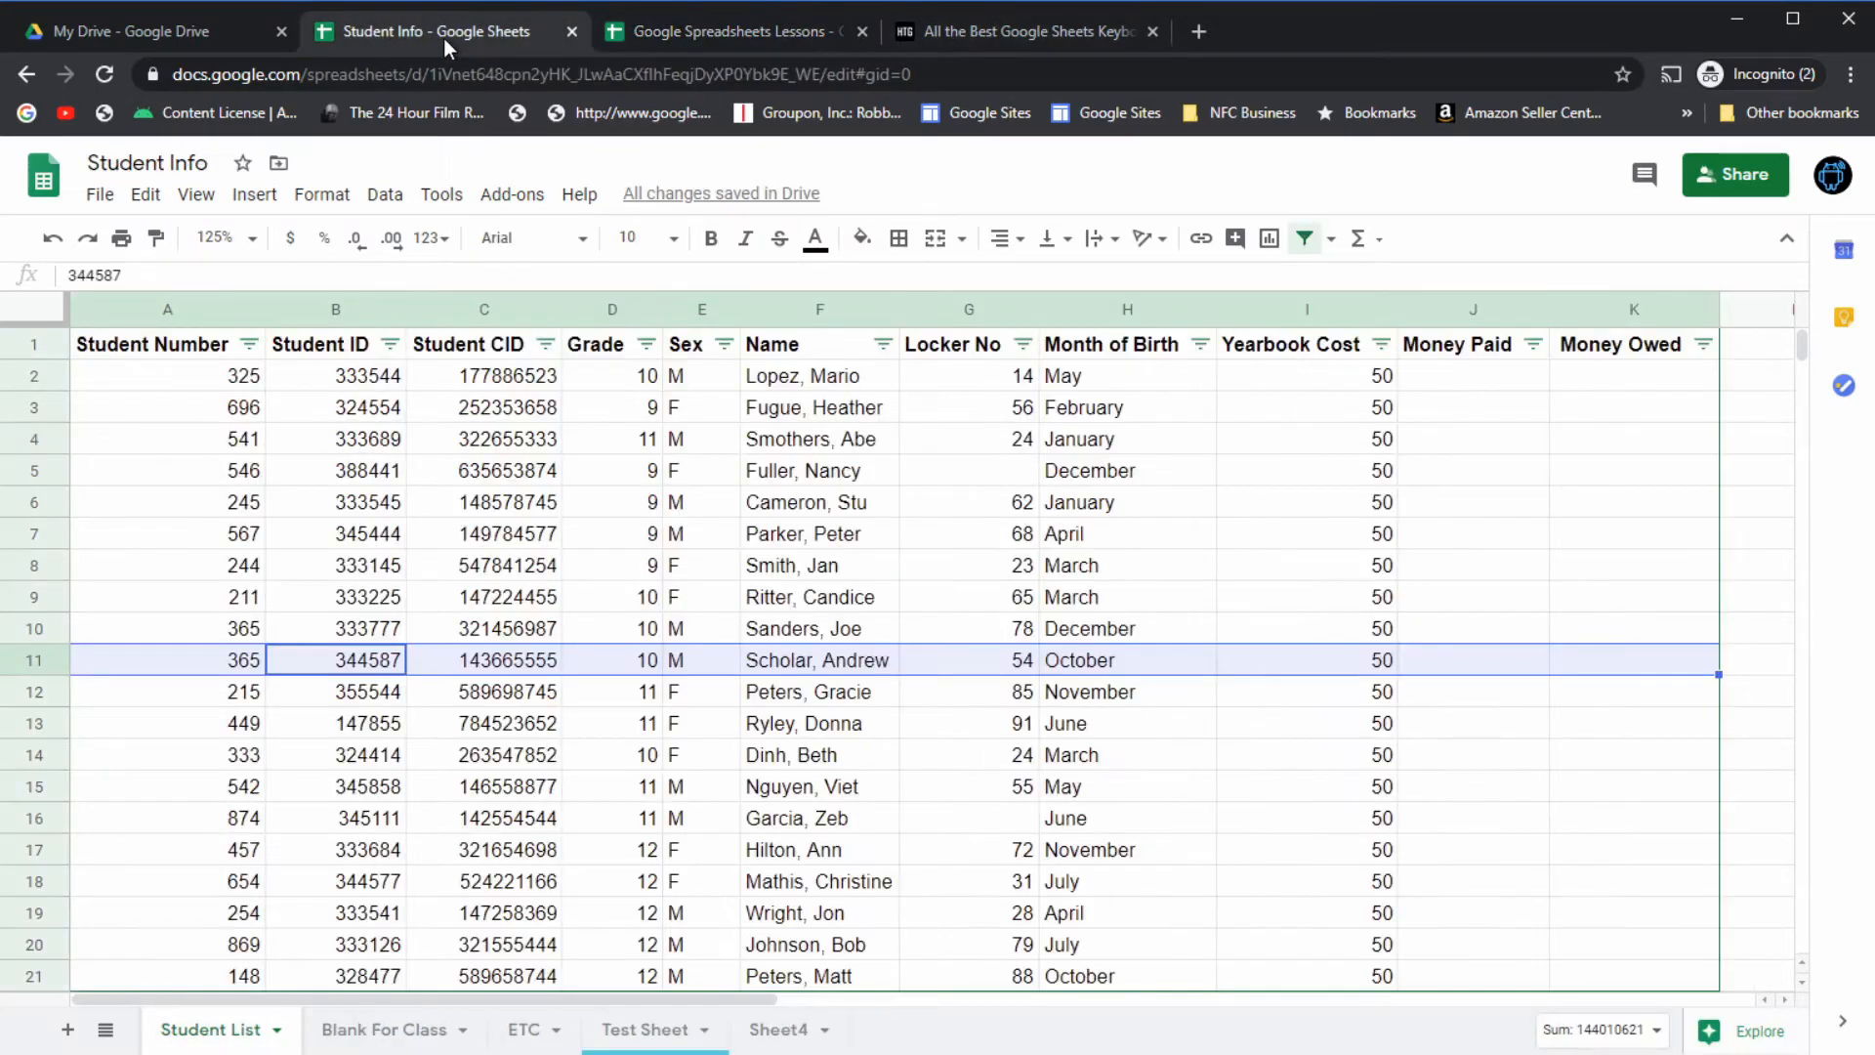
{"action": "left_click", "coordinate": [814, 314]}
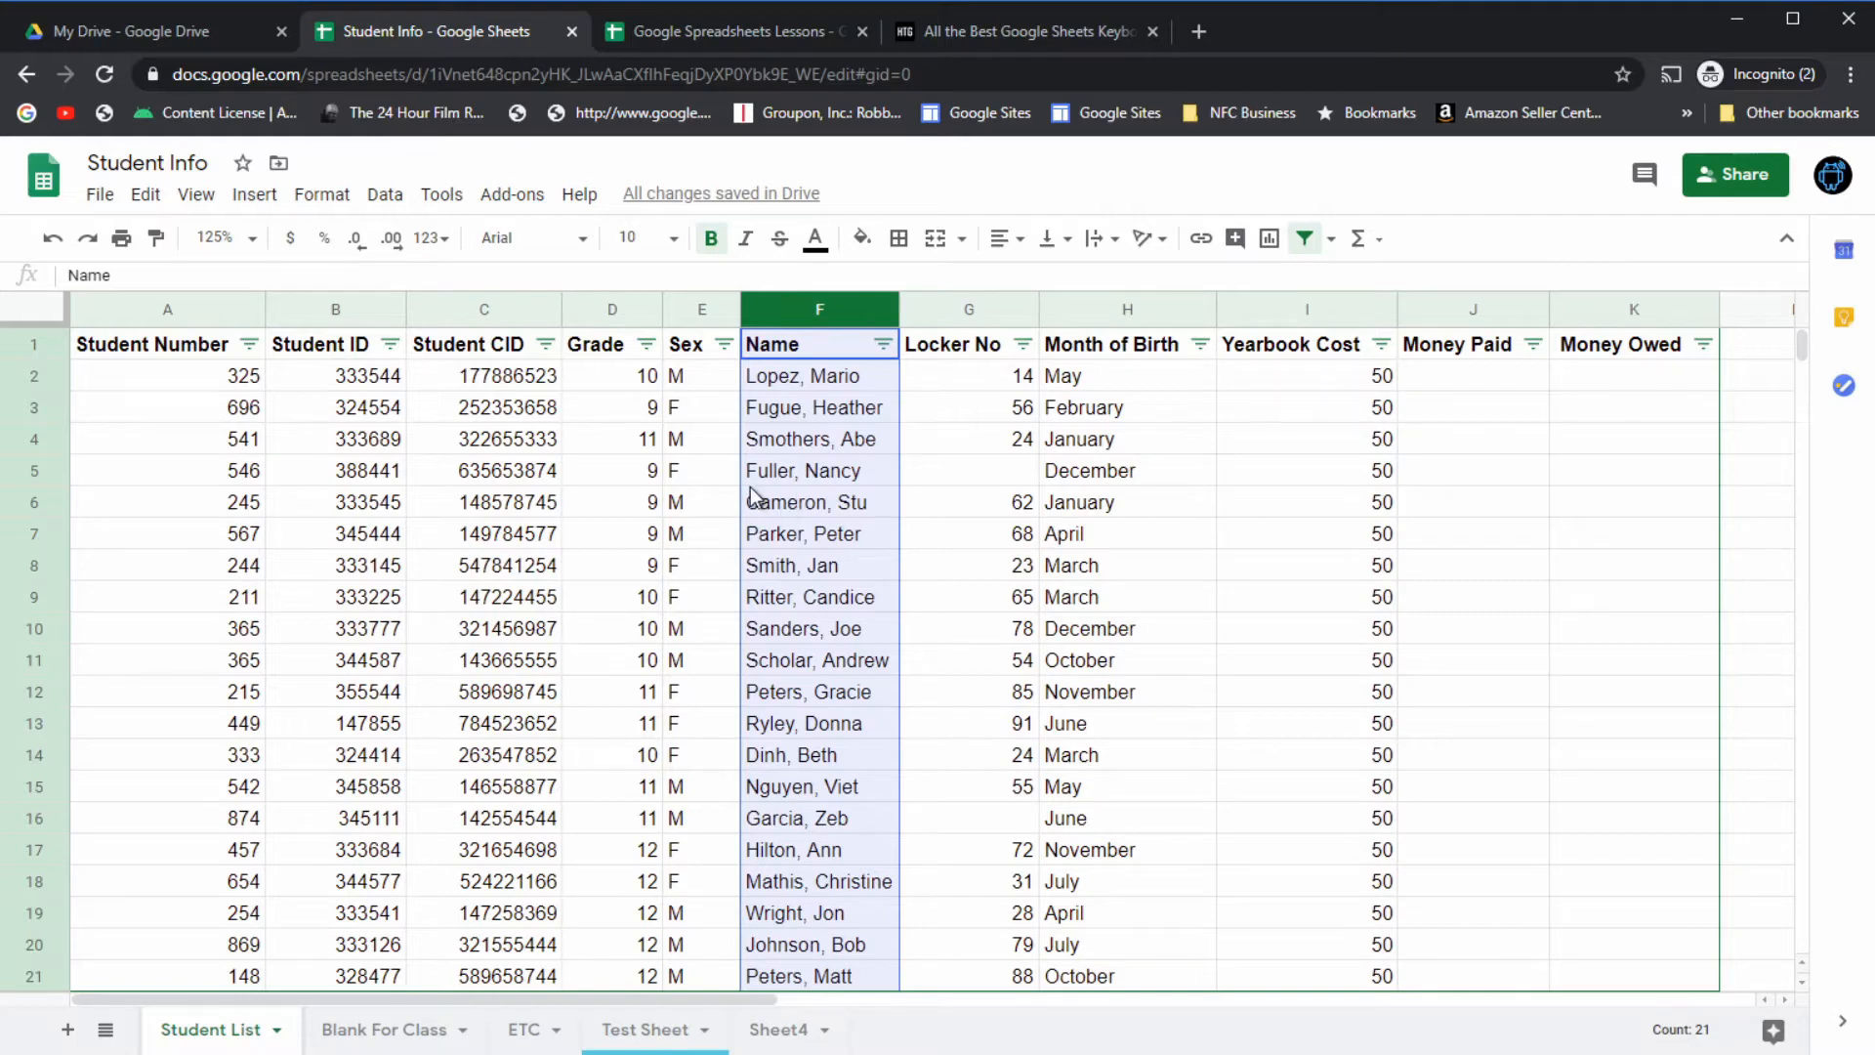
{"action": "key", "text": "ctrl+c"}
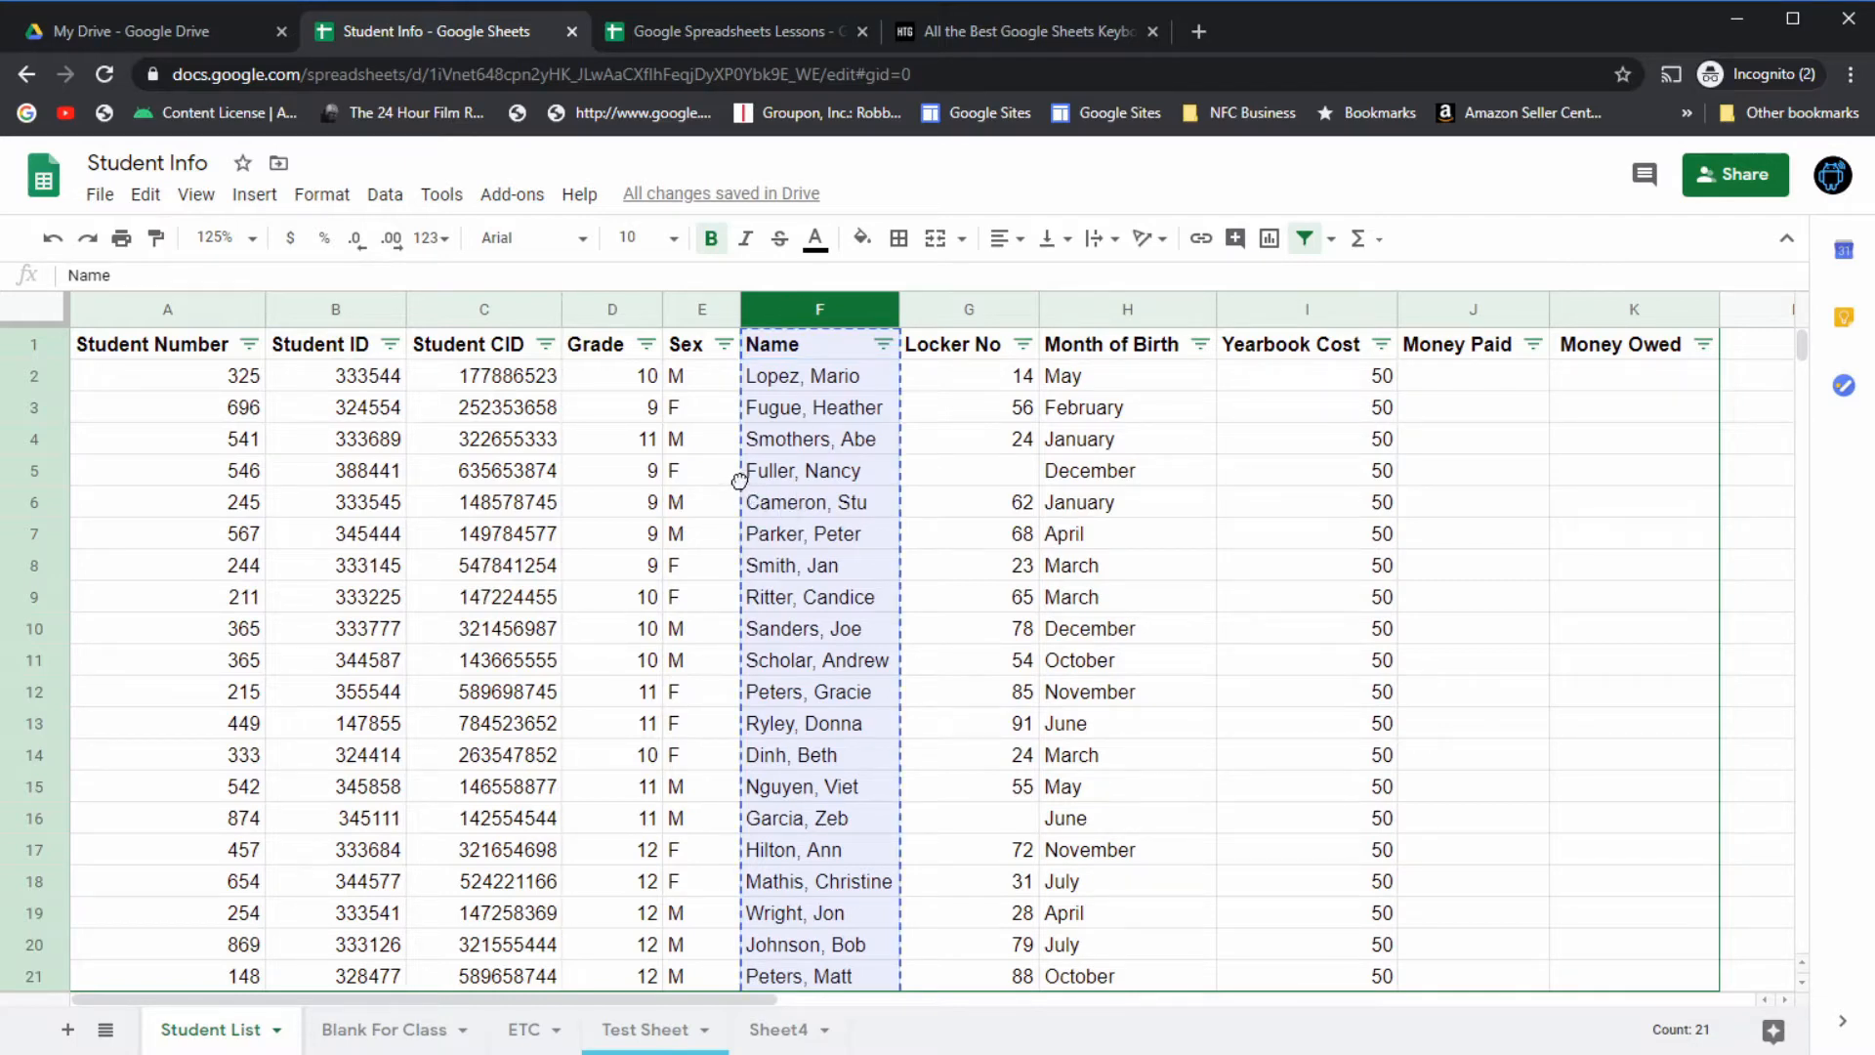
{"action": "left_click_drag", "start_coordinate": [739, 479], "coordinate": [168, 465]}
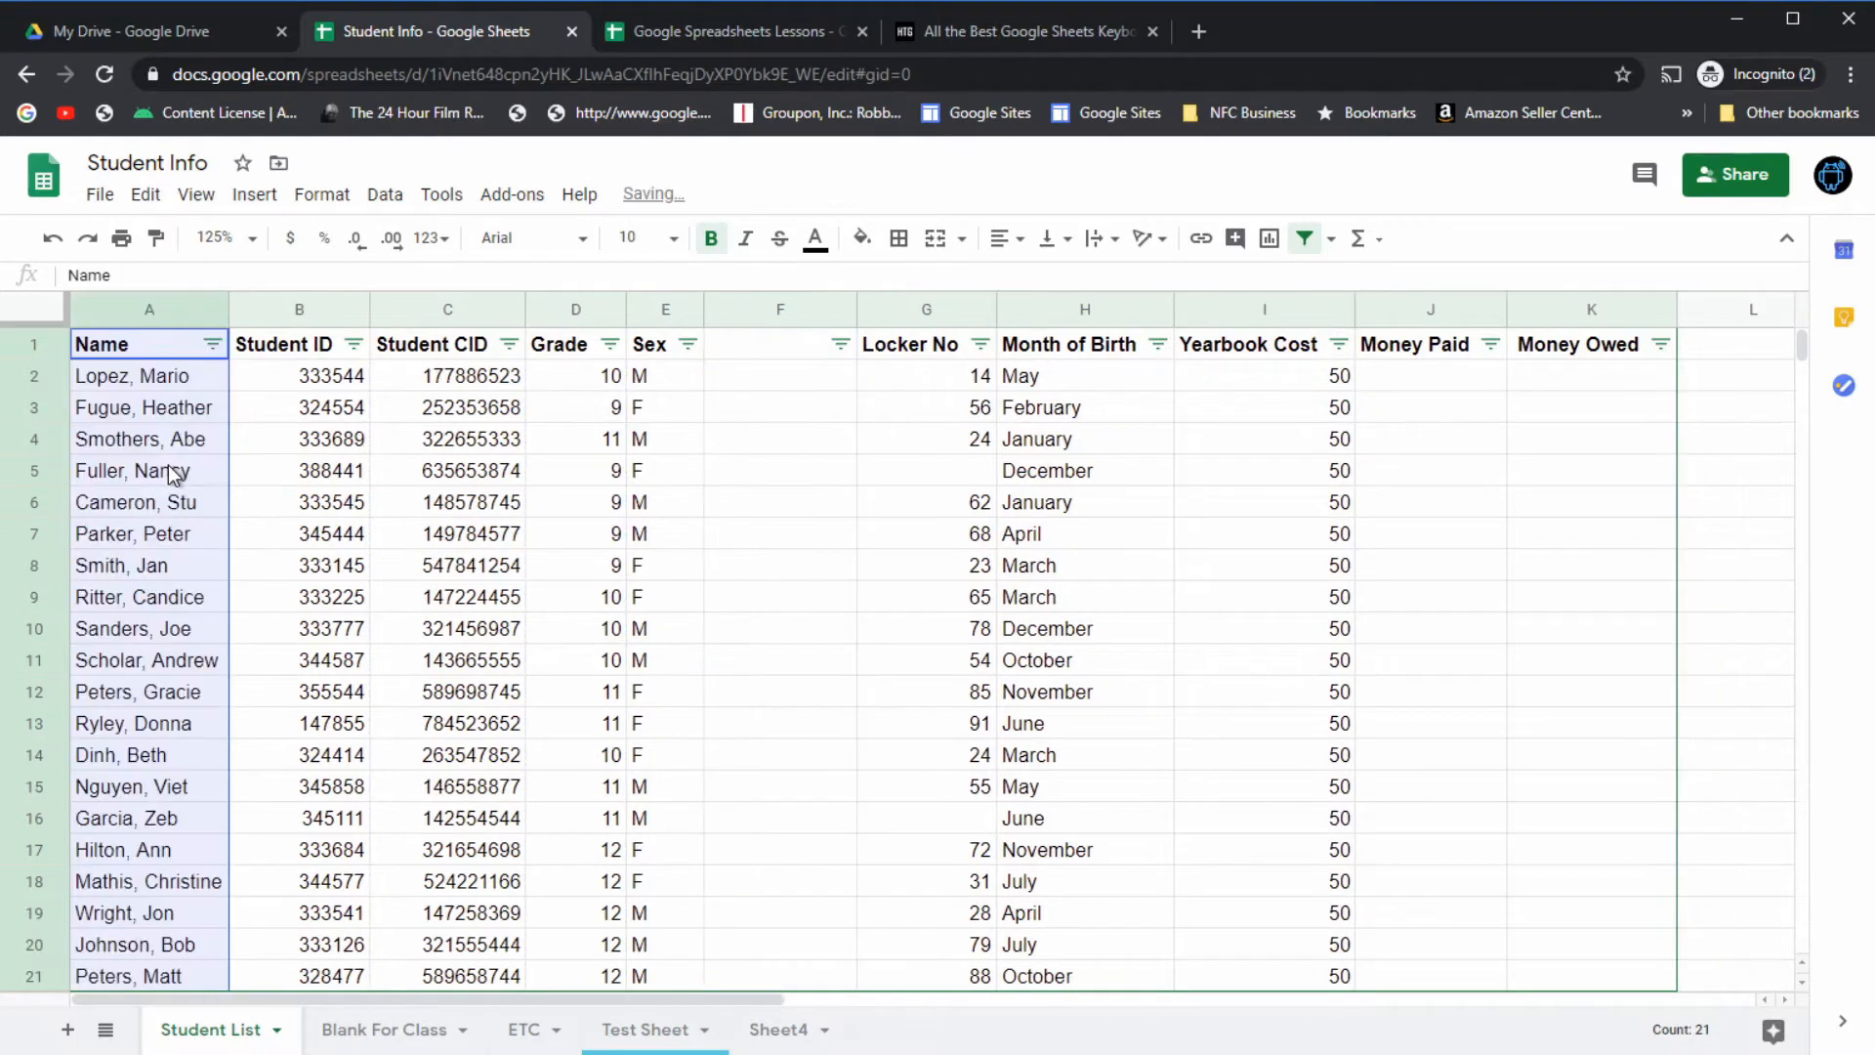
Step: Check the overwritten column A and the emptied column F, and undo the Name column move
{"action": "left_click", "coordinate": [137, 381]}
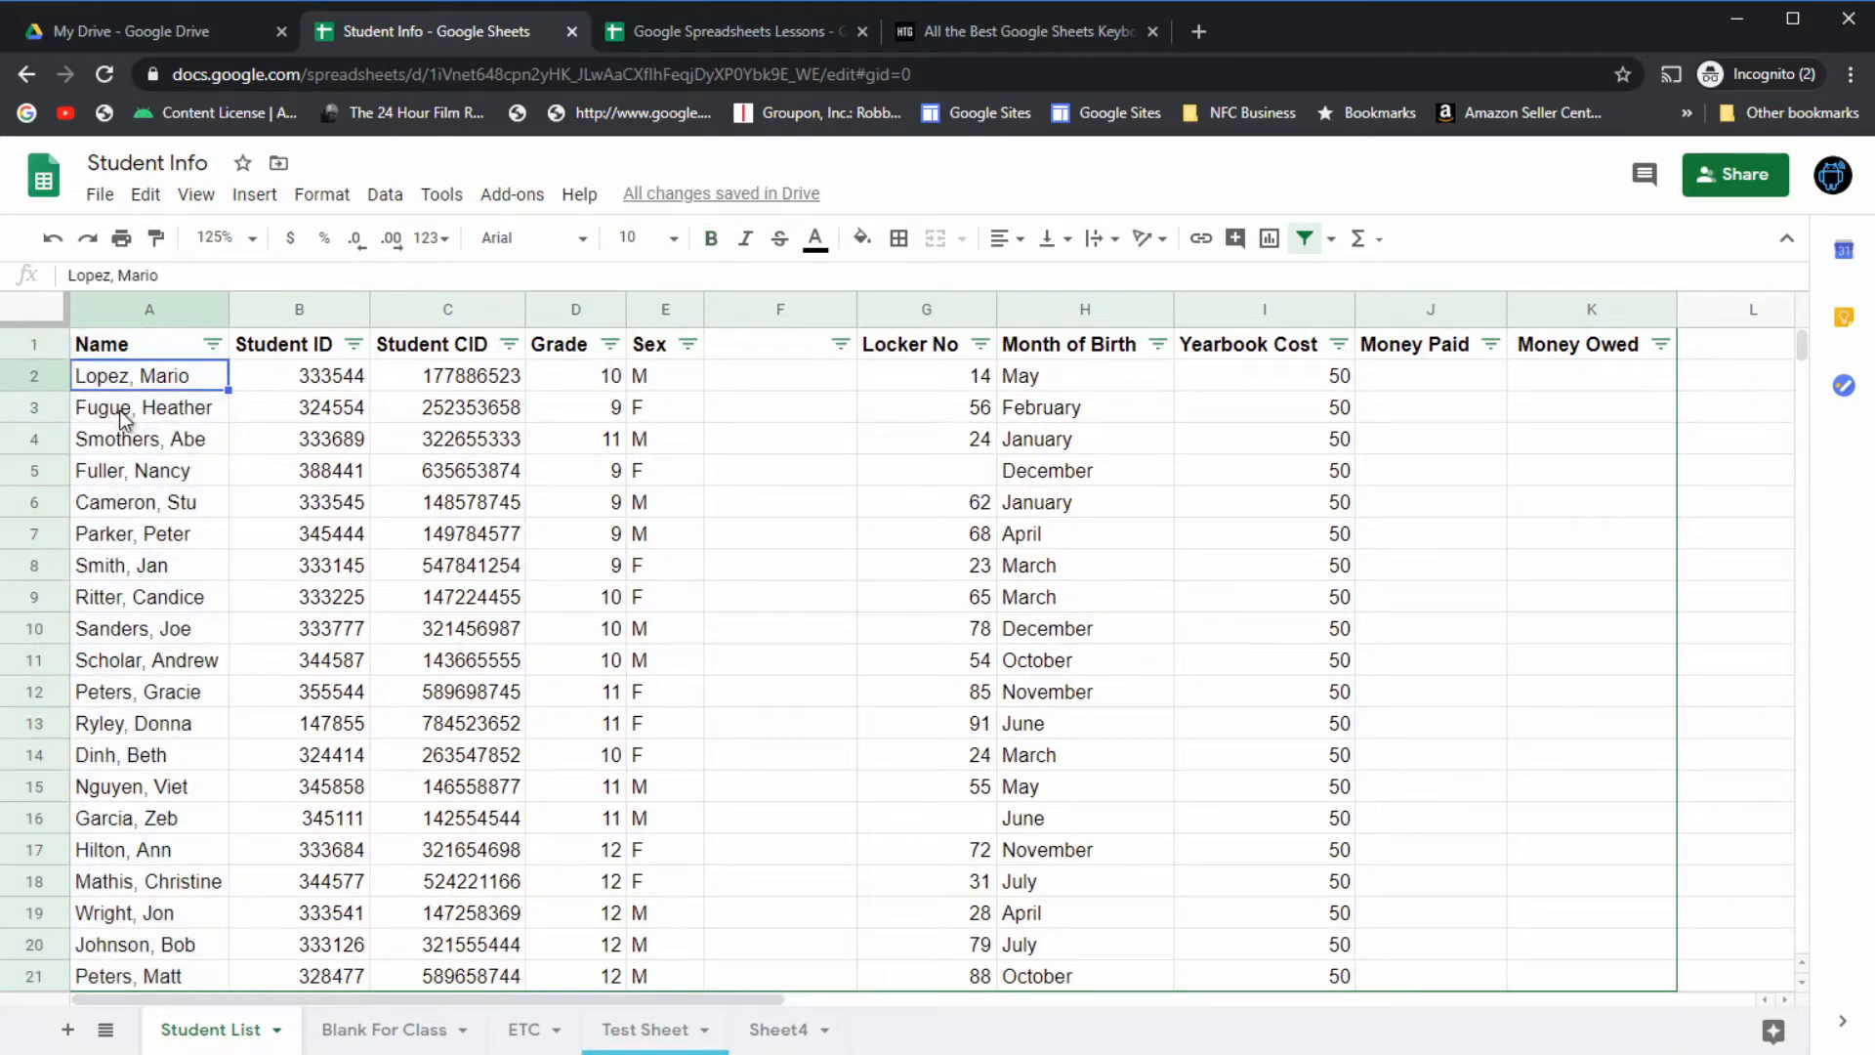
{"action": "left_click", "coordinate": [795, 442]}
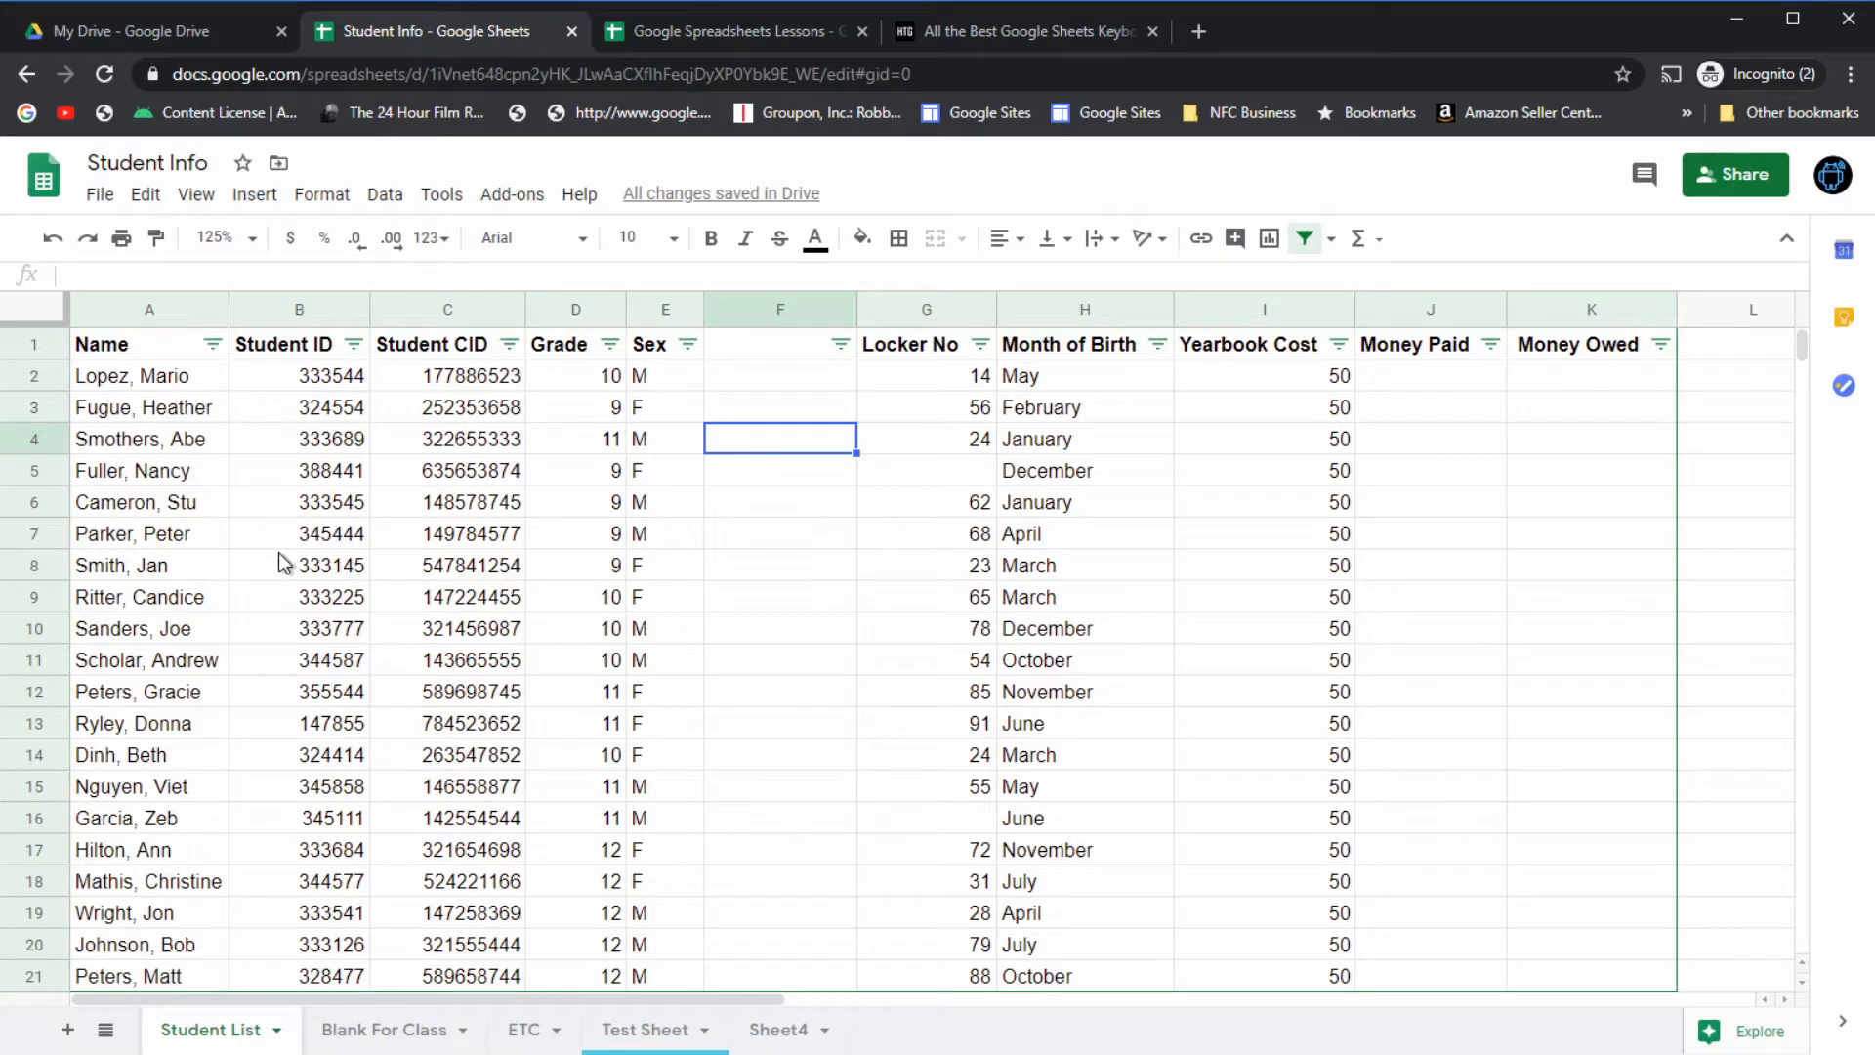
{"action": "key", "text": "ctrl+z"}
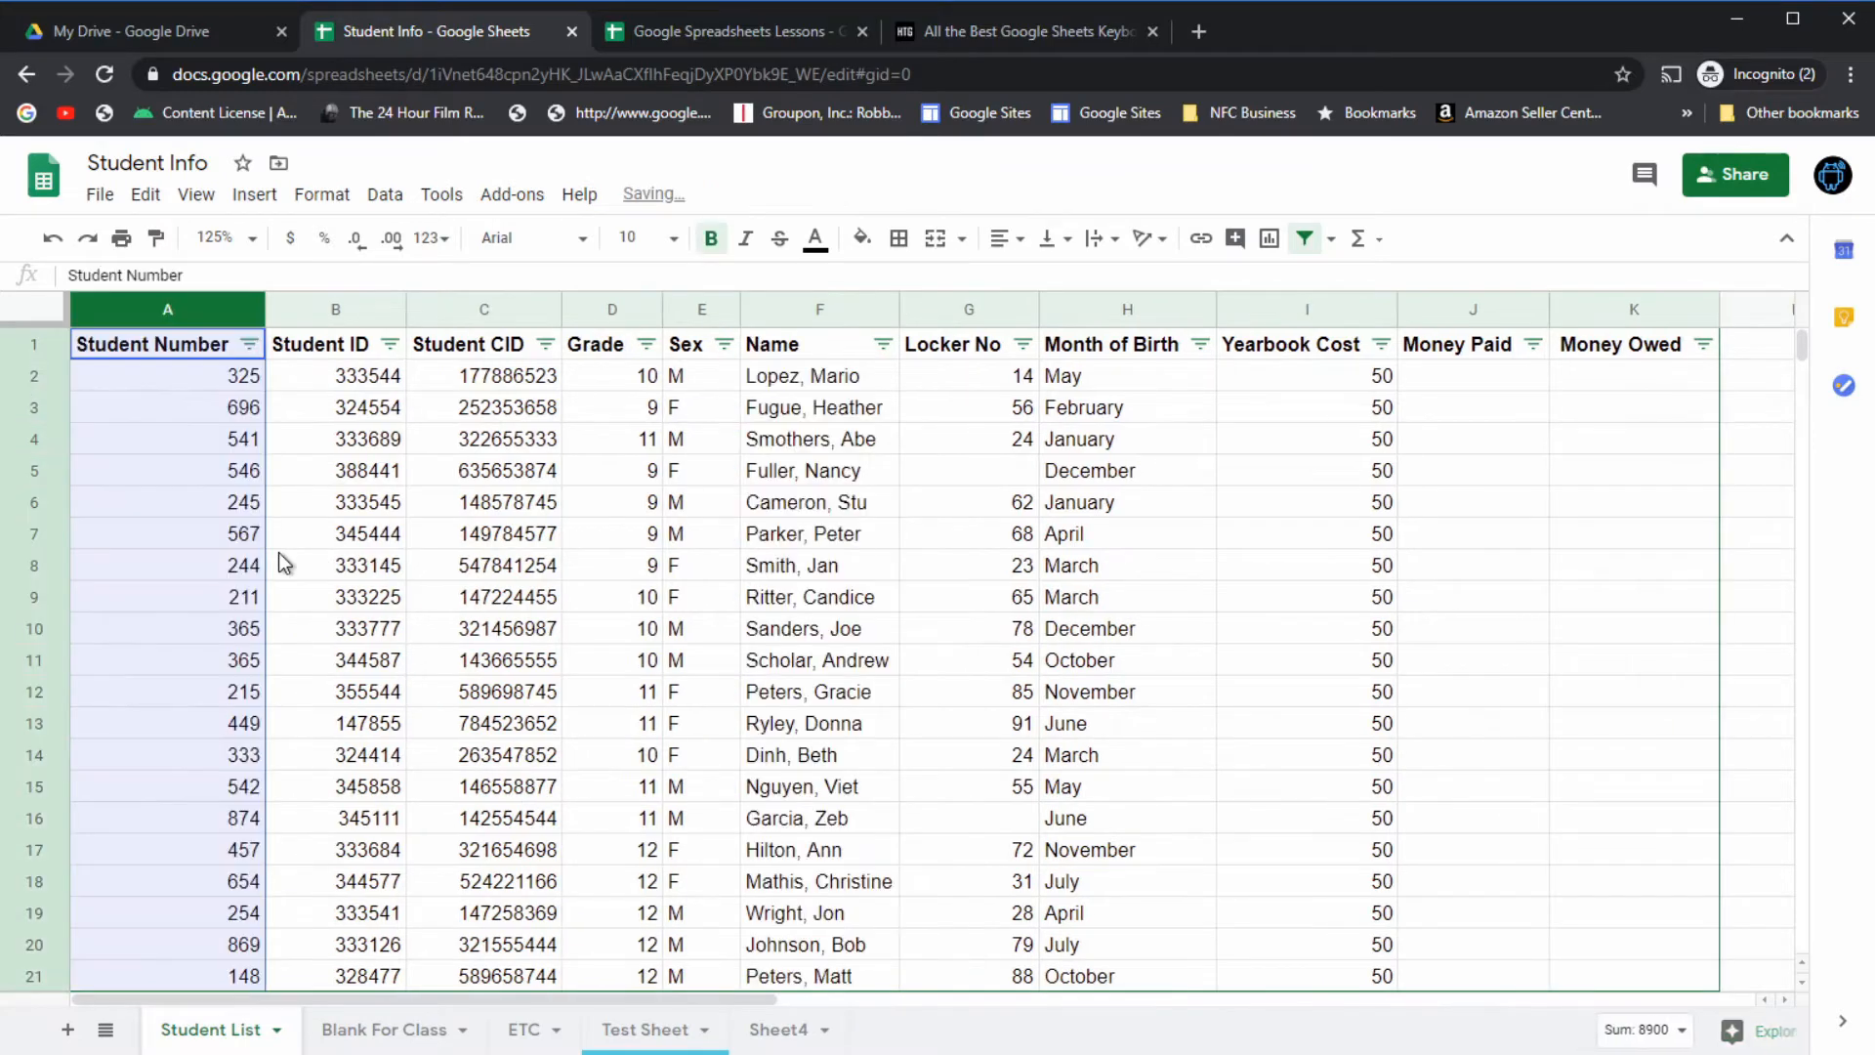
Step: Redo the Name column move onto column A, and undo it again to restore the Student Number column
{"action": "left_click", "coordinate": [767, 447]}
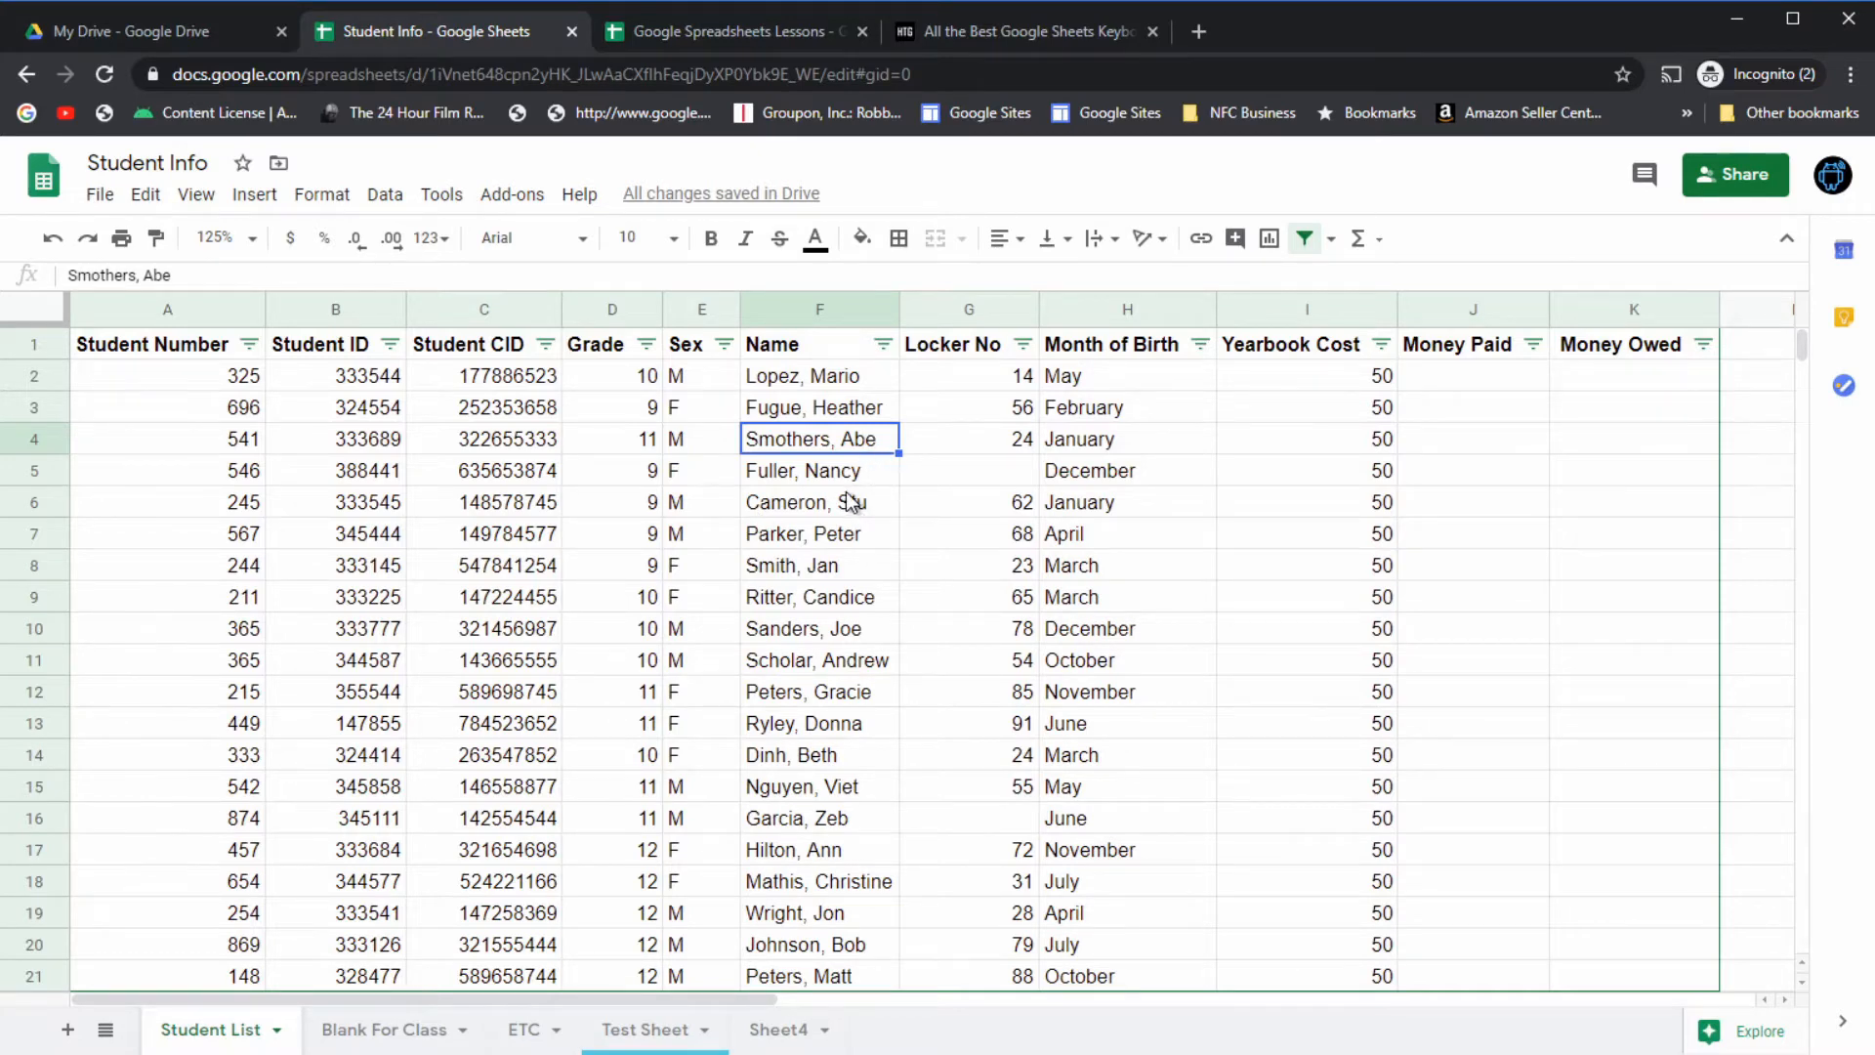
{"action": "key", "text": "ctrl+y"}
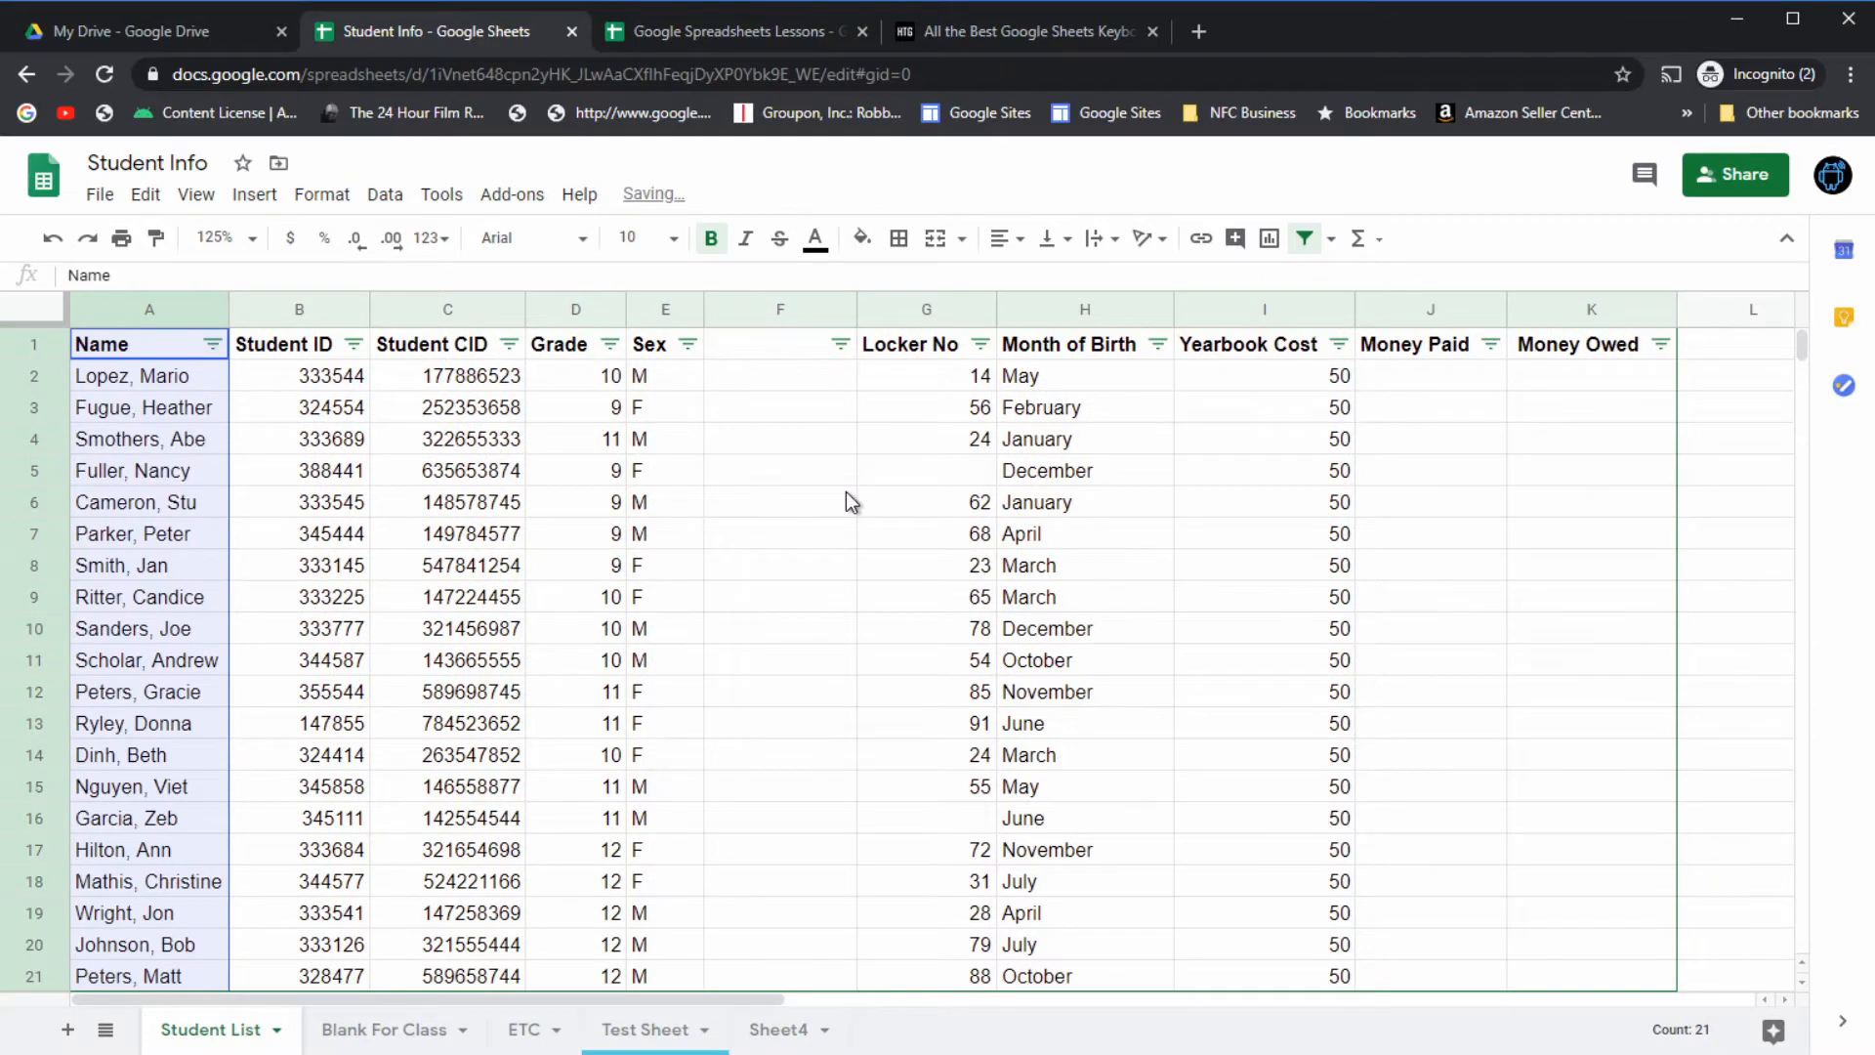
{"action": "key", "text": "ctrl+z"}
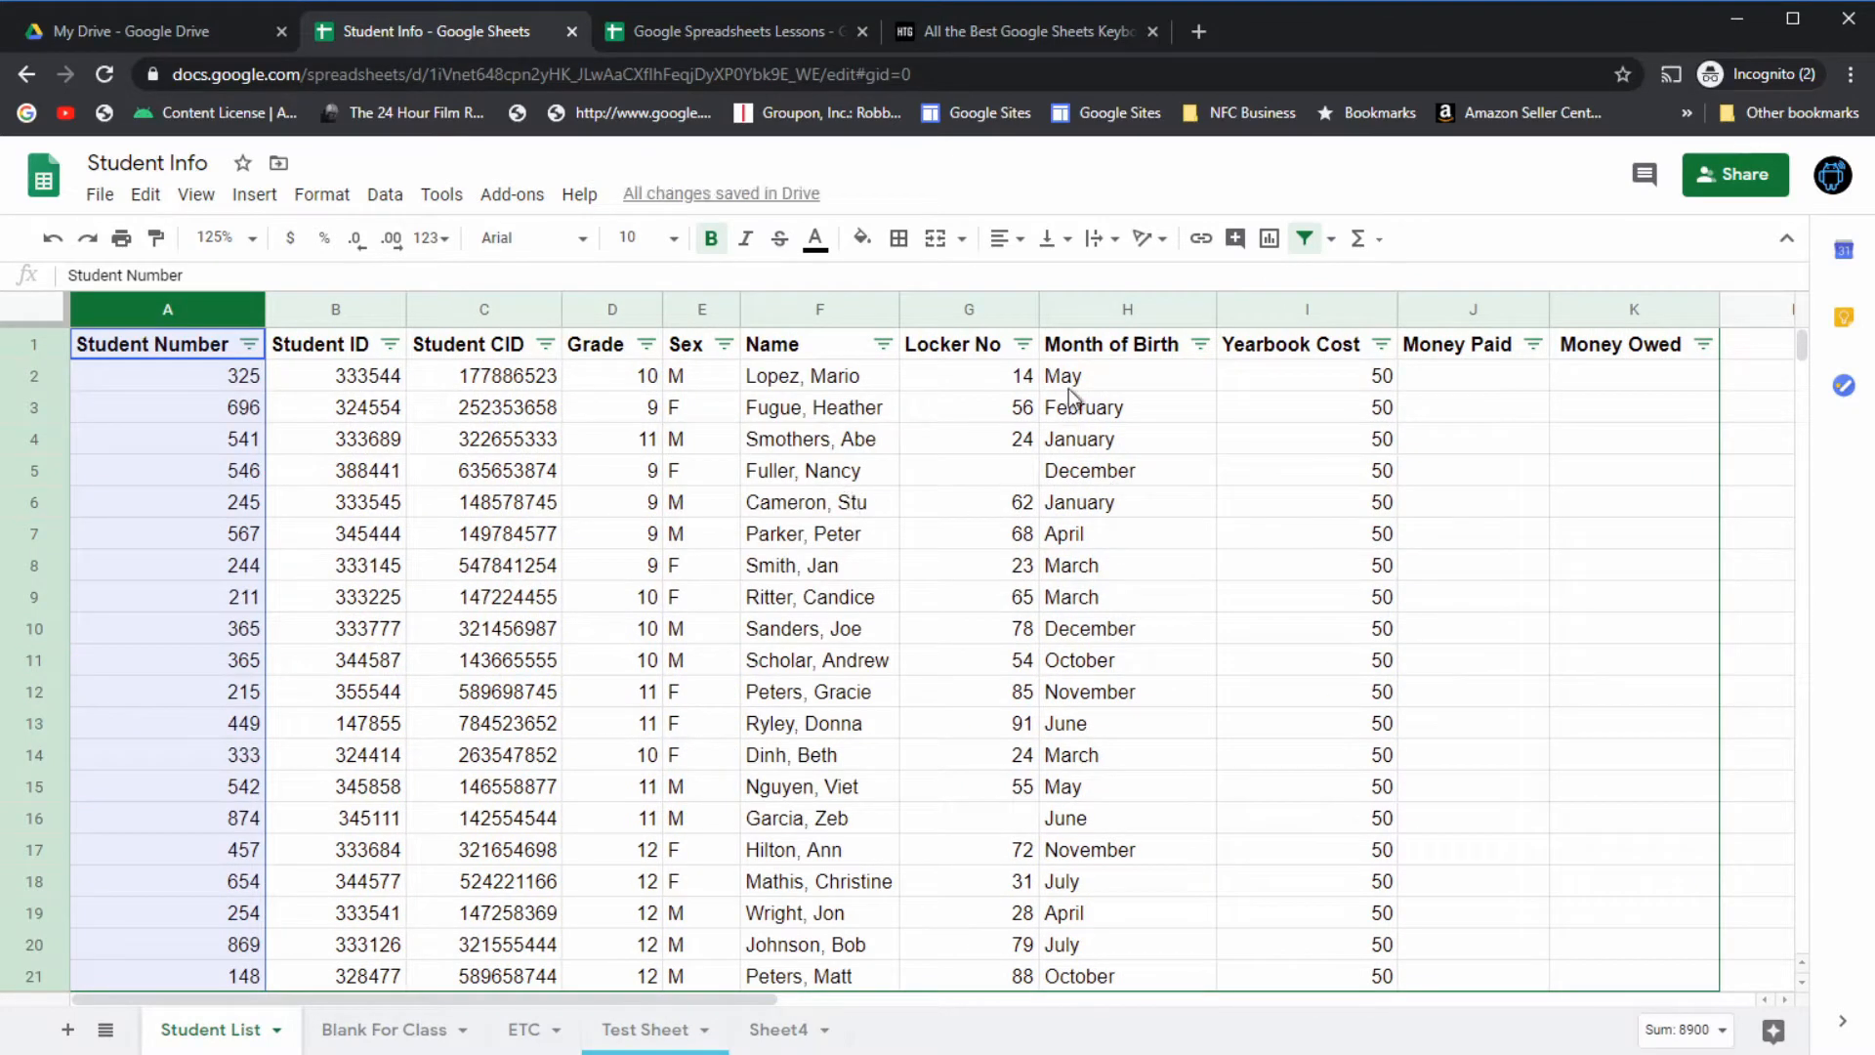
Step: Return to the Google Spreadsheets Lessons spreadsheet and view the shortcut list on Sheet4 and the Food sheet
{"action": "left_click", "coordinate": [688, 26]}
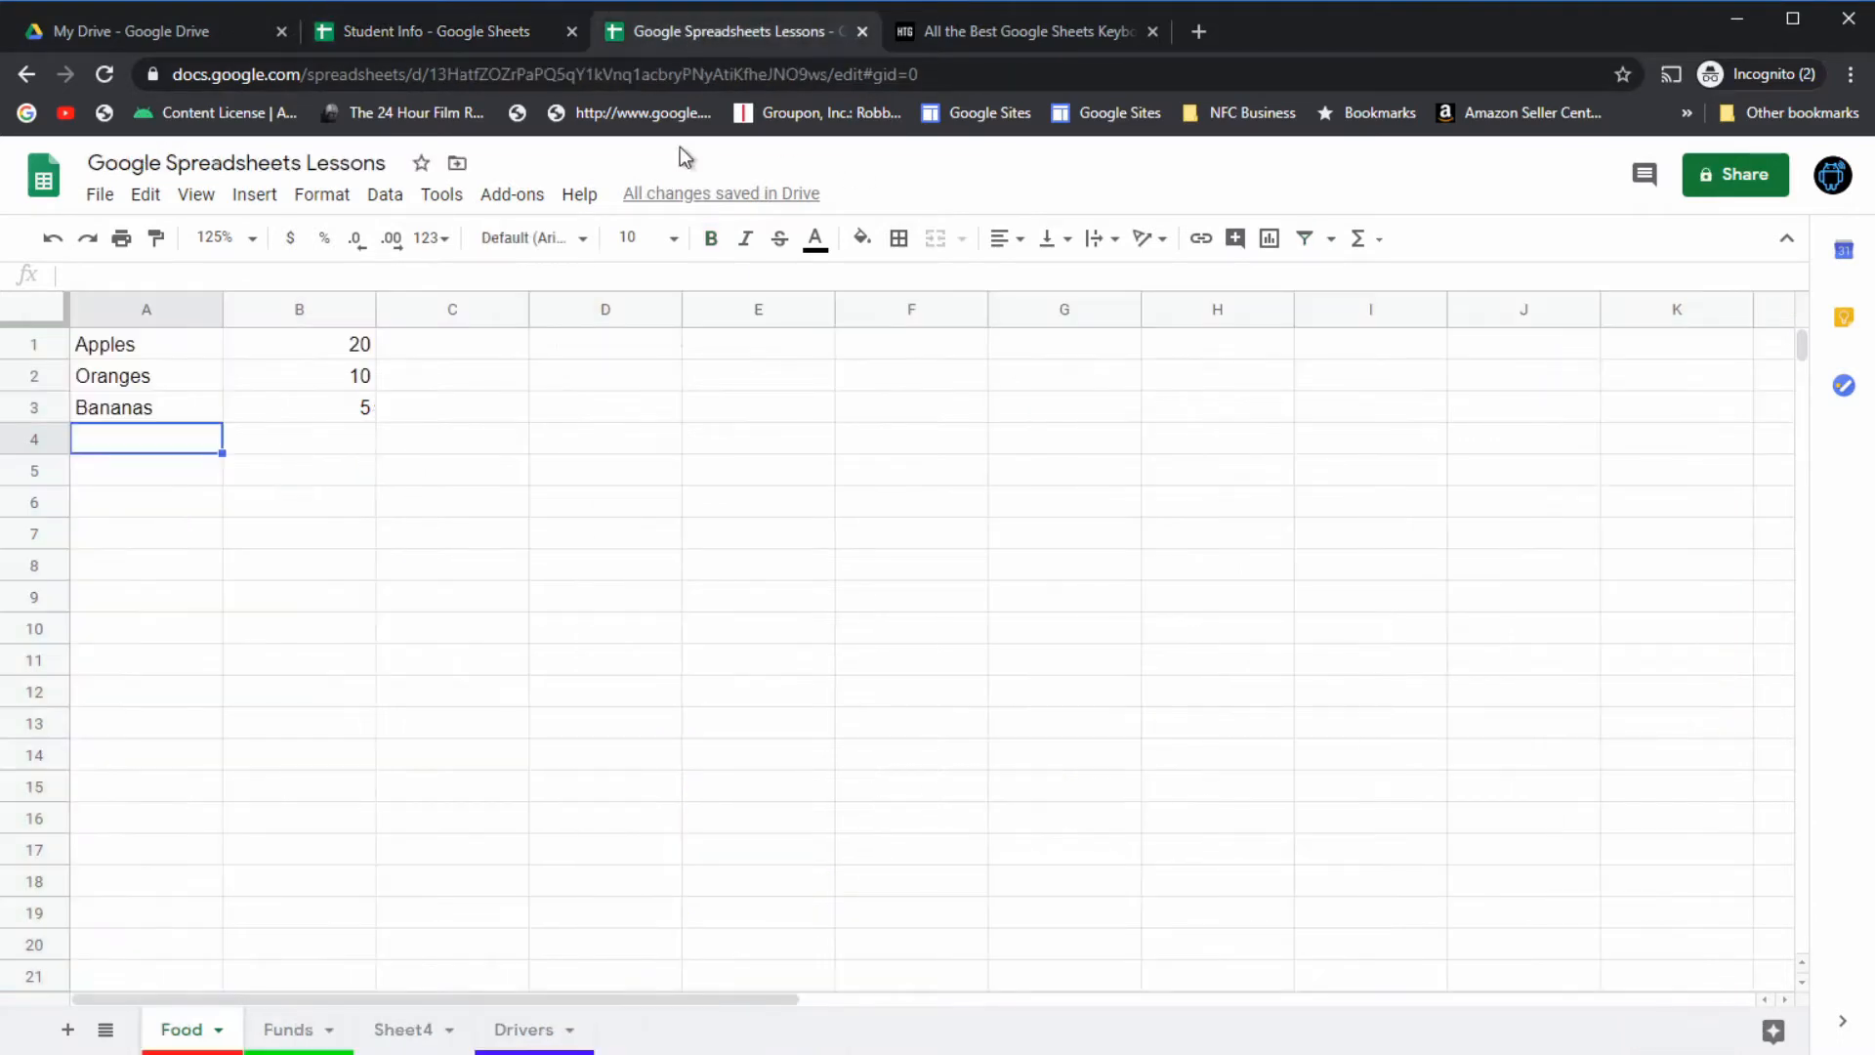
{"action": "left_click", "coordinate": [422, 1029]}
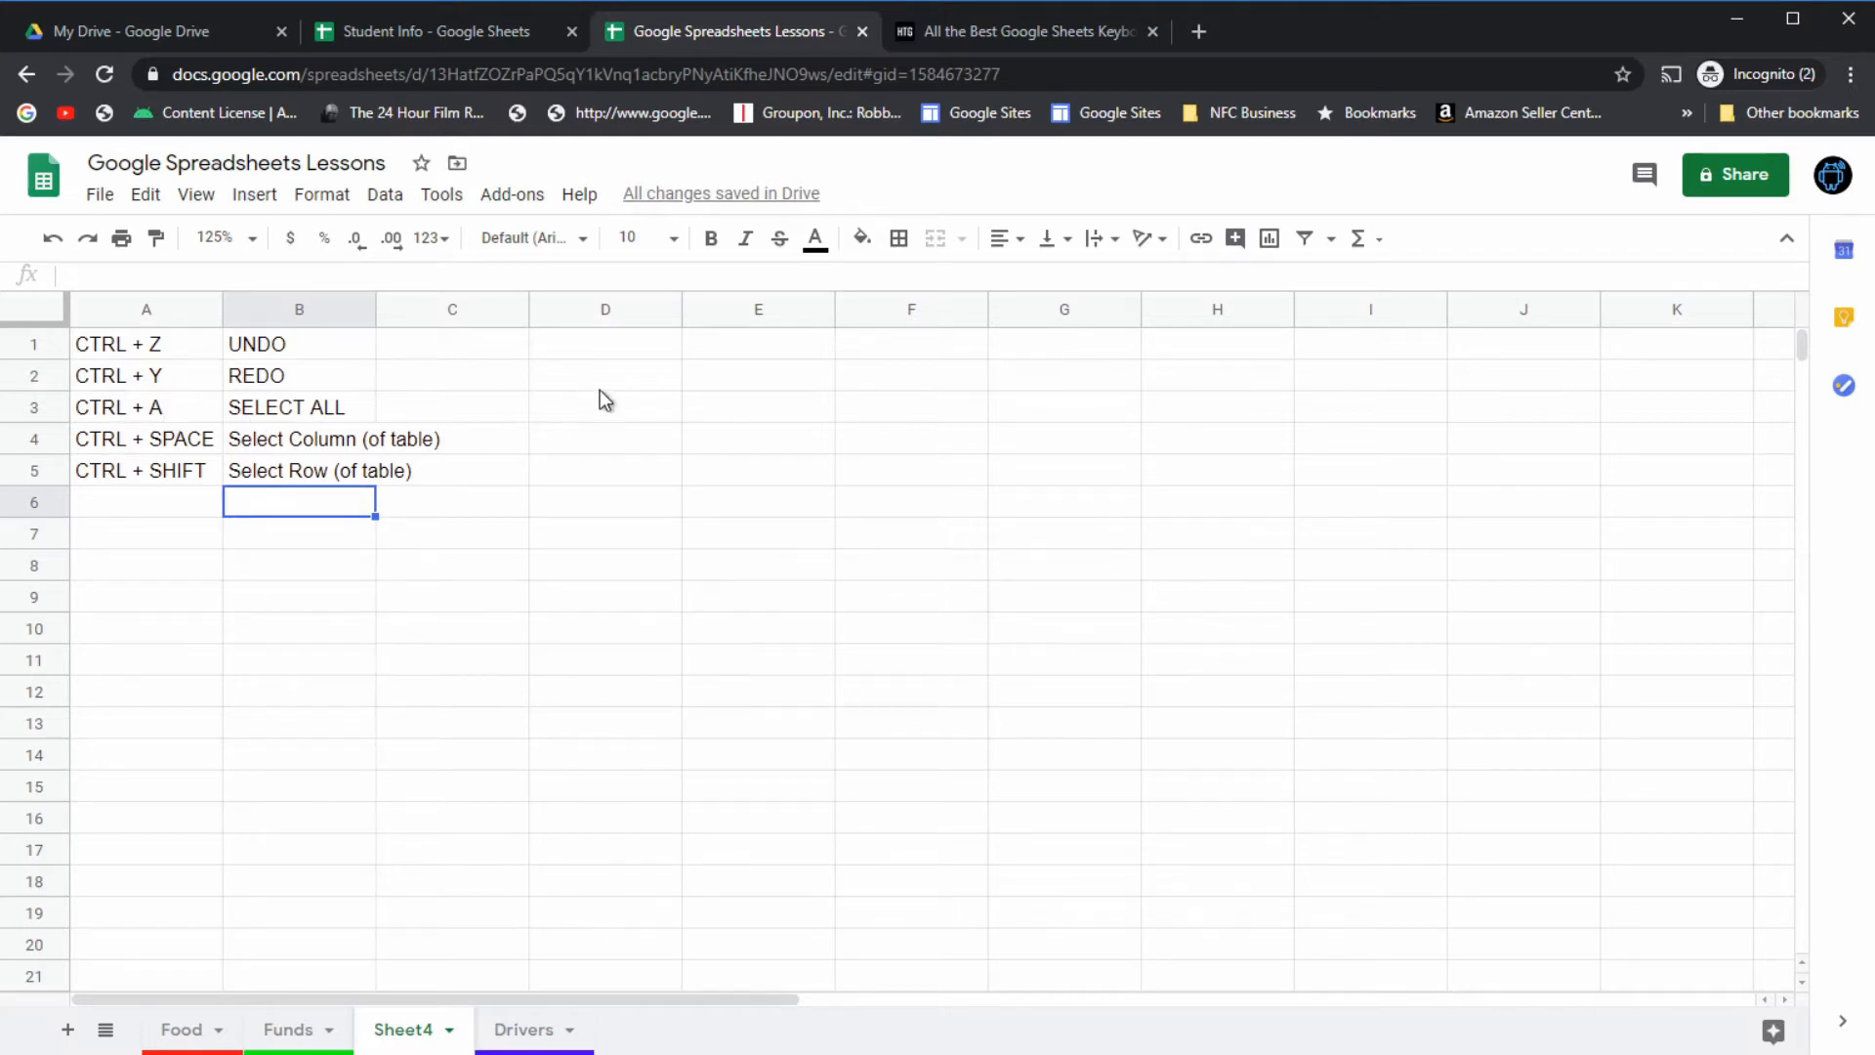
{"action": "left_click", "coordinate": [191, 1037]}
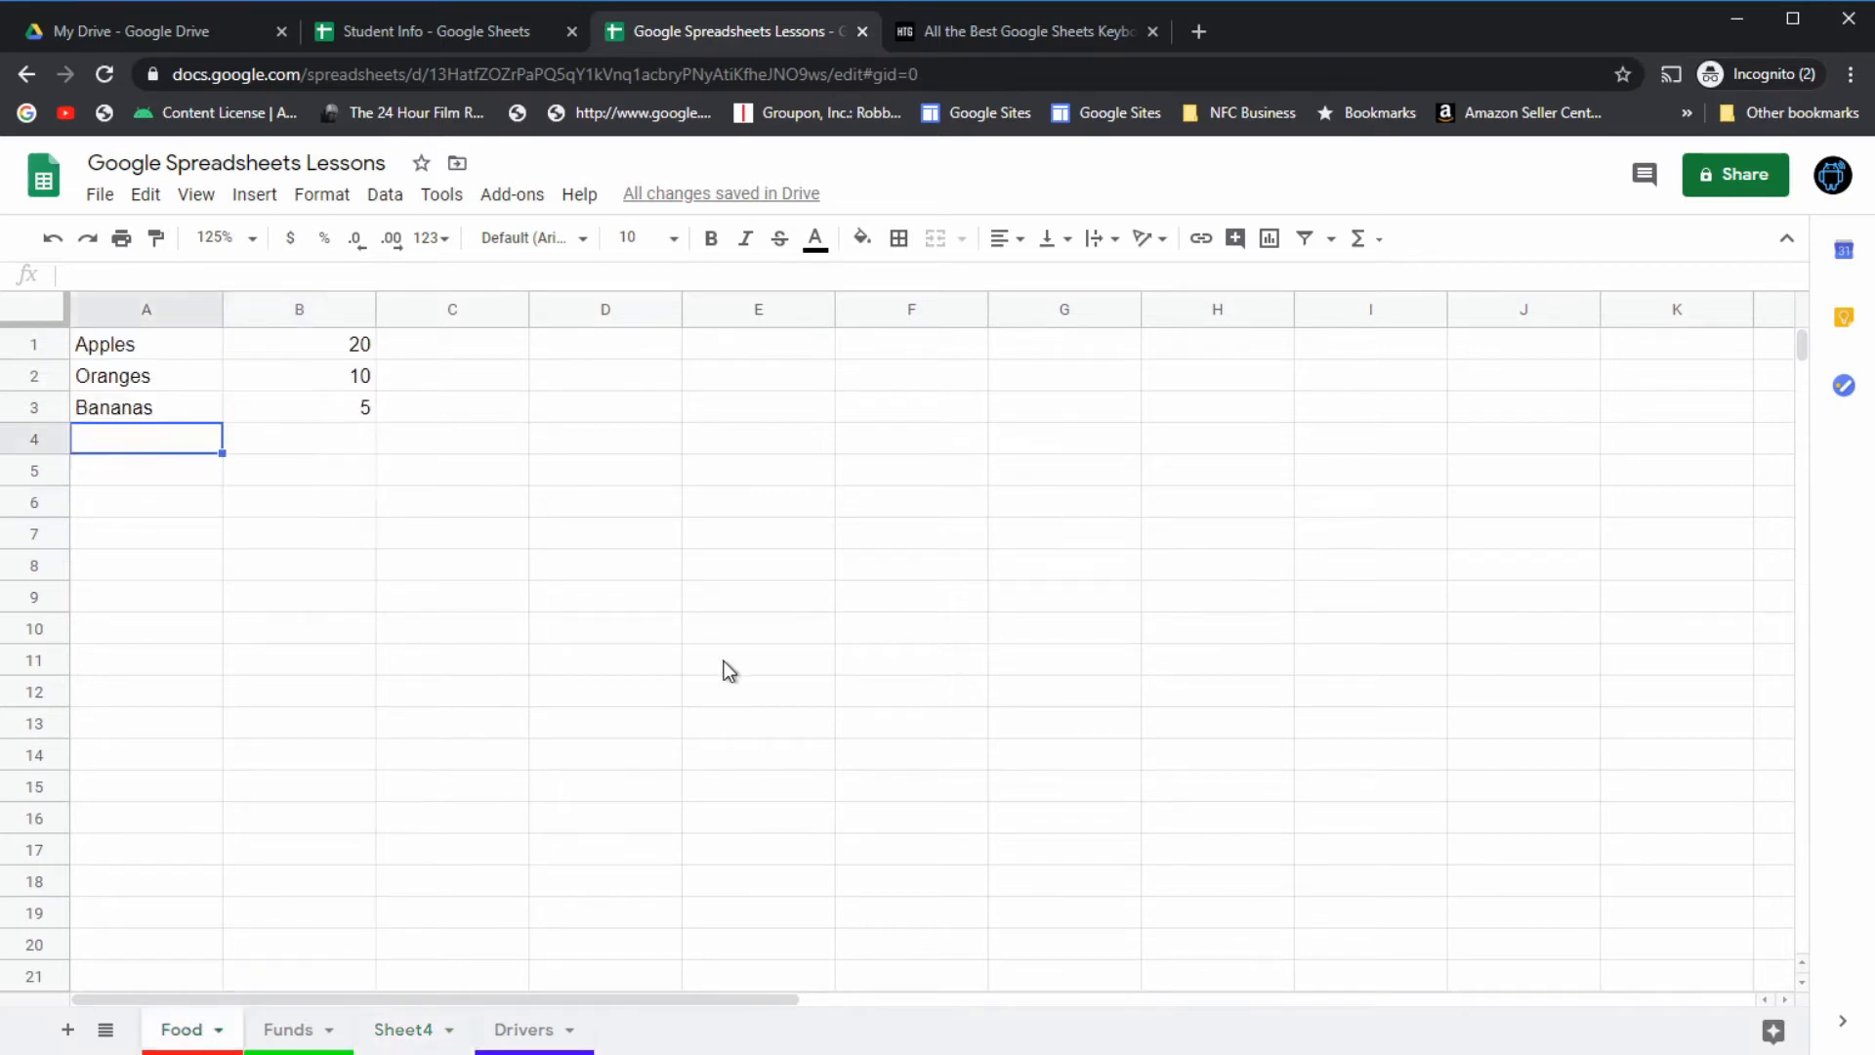
Step: Open the Funds sheet, select the whole table A1:C8 manually, and clear the selection
{"action": "left_click", "coordinate": [305, 1038]}
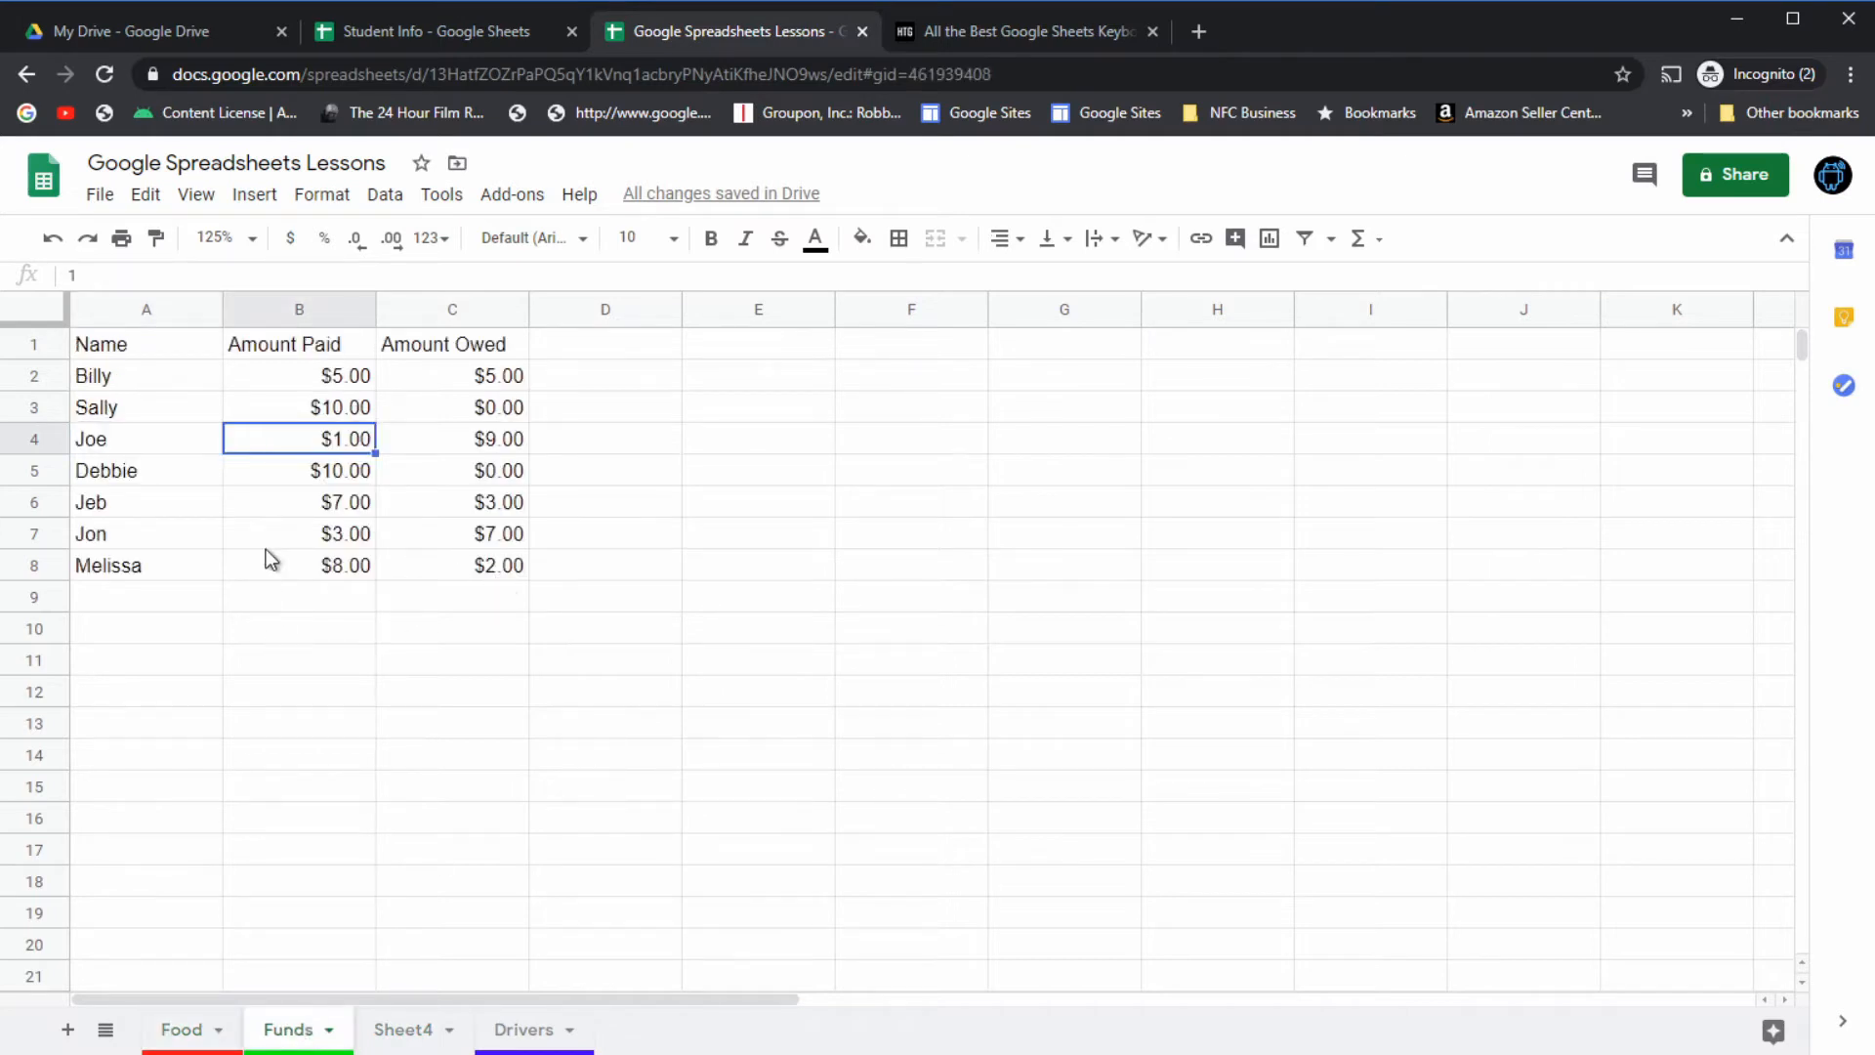
{"action": "left_click", "coordinate": [317, 575]}
{"action": "left_click", "coordinate": [168, 418]}
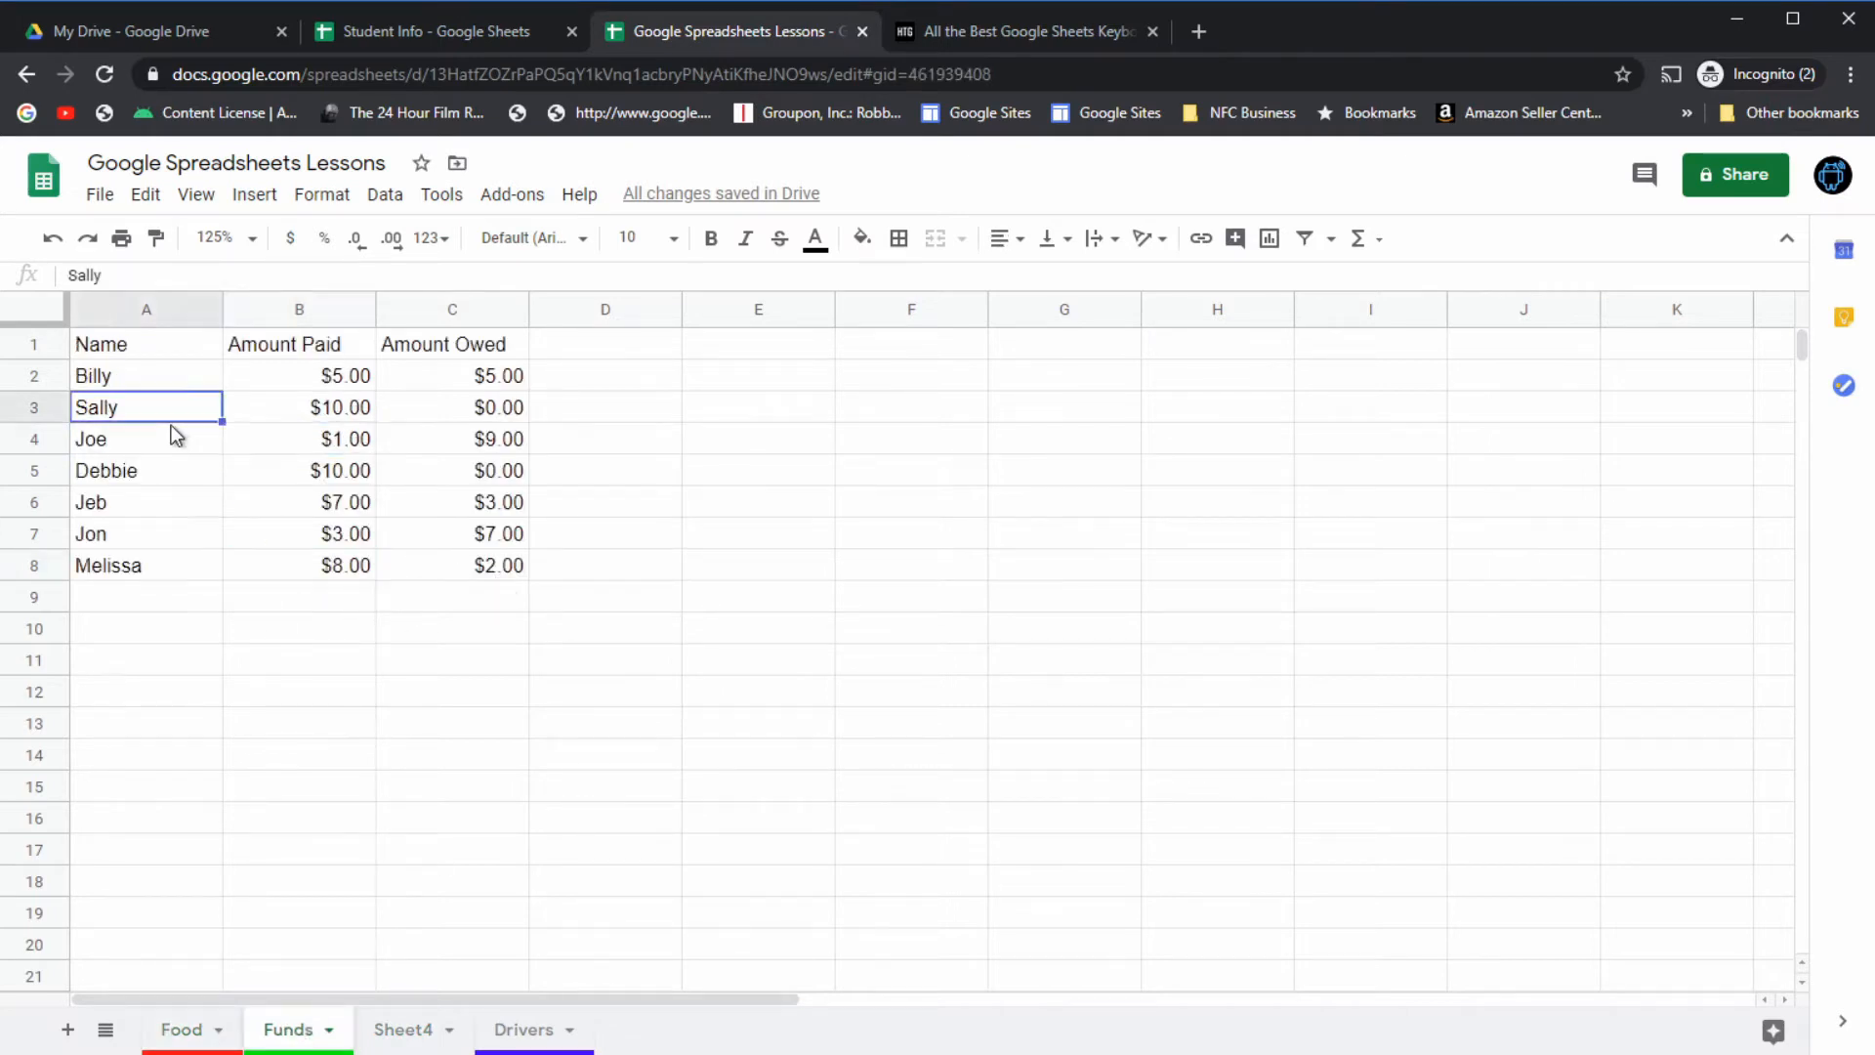
{"action": "left_click", "coordinate": [316, 408]}
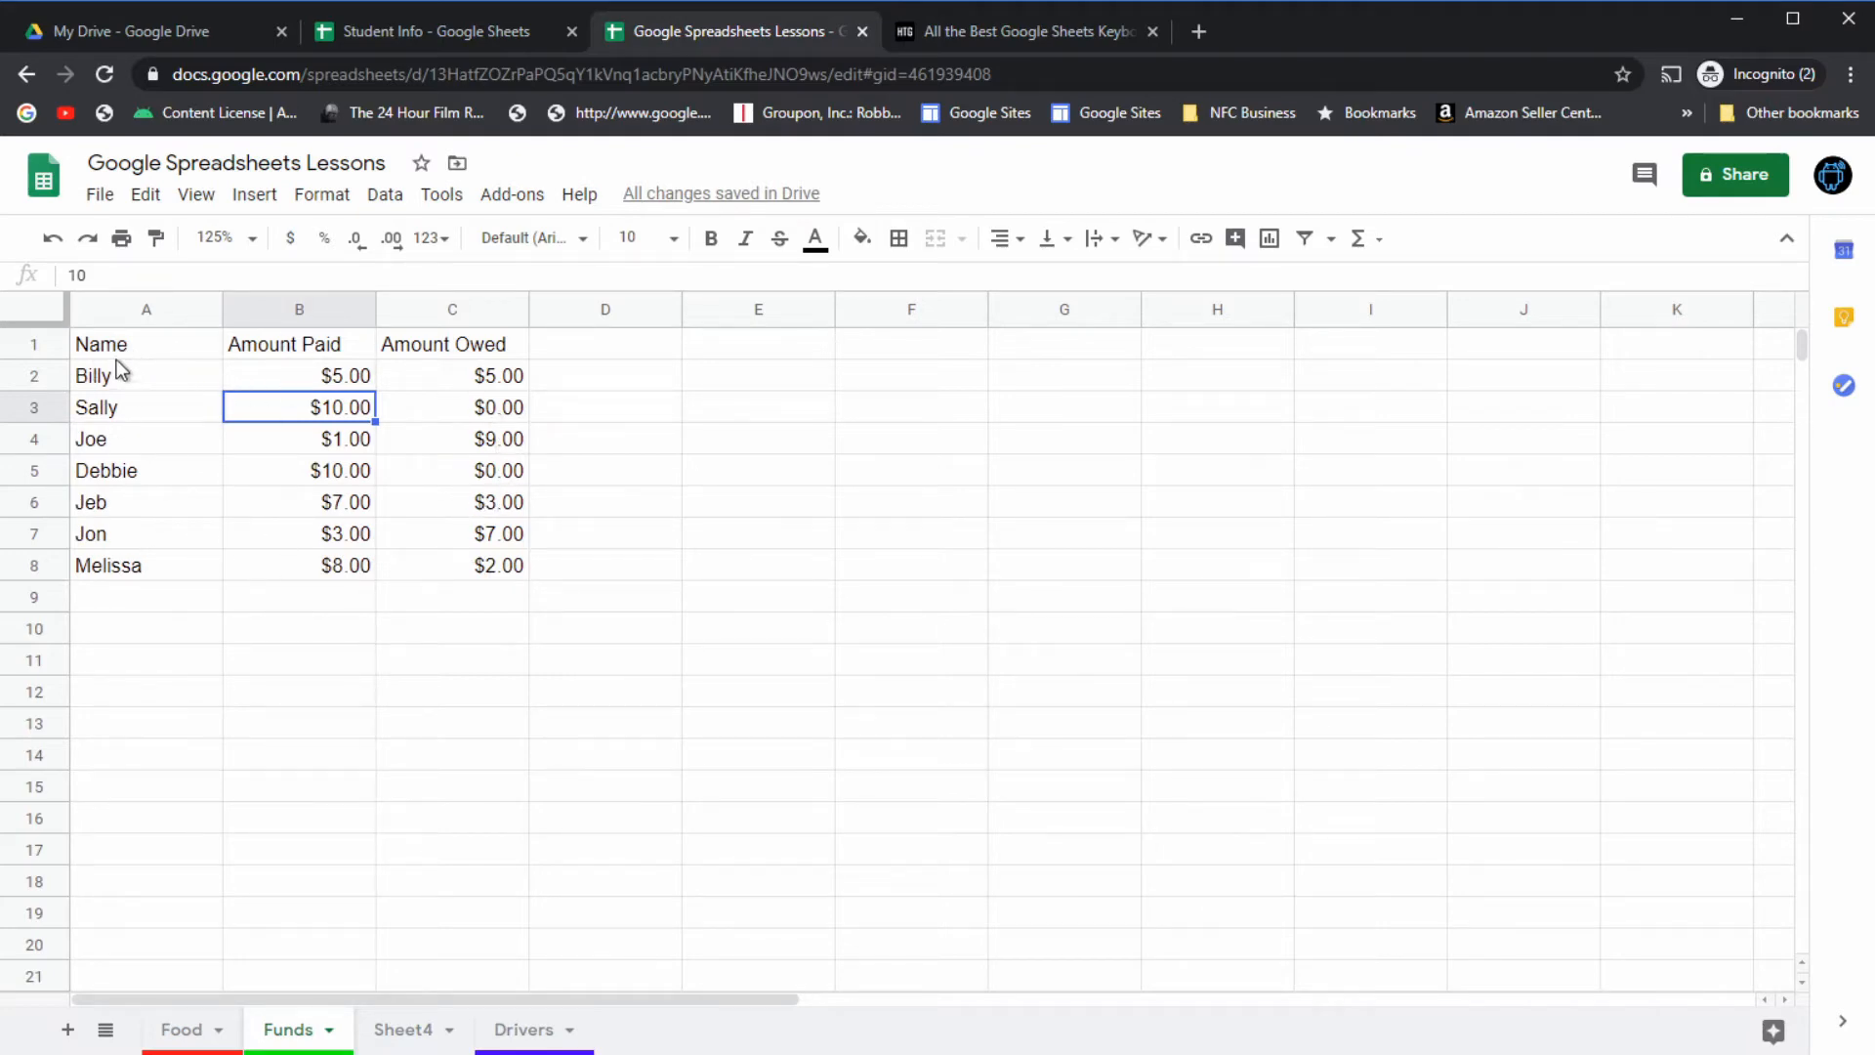
{"action": "left_click_drag", "start_coordinate": [115, 357], "coordinate": [475, 568]}
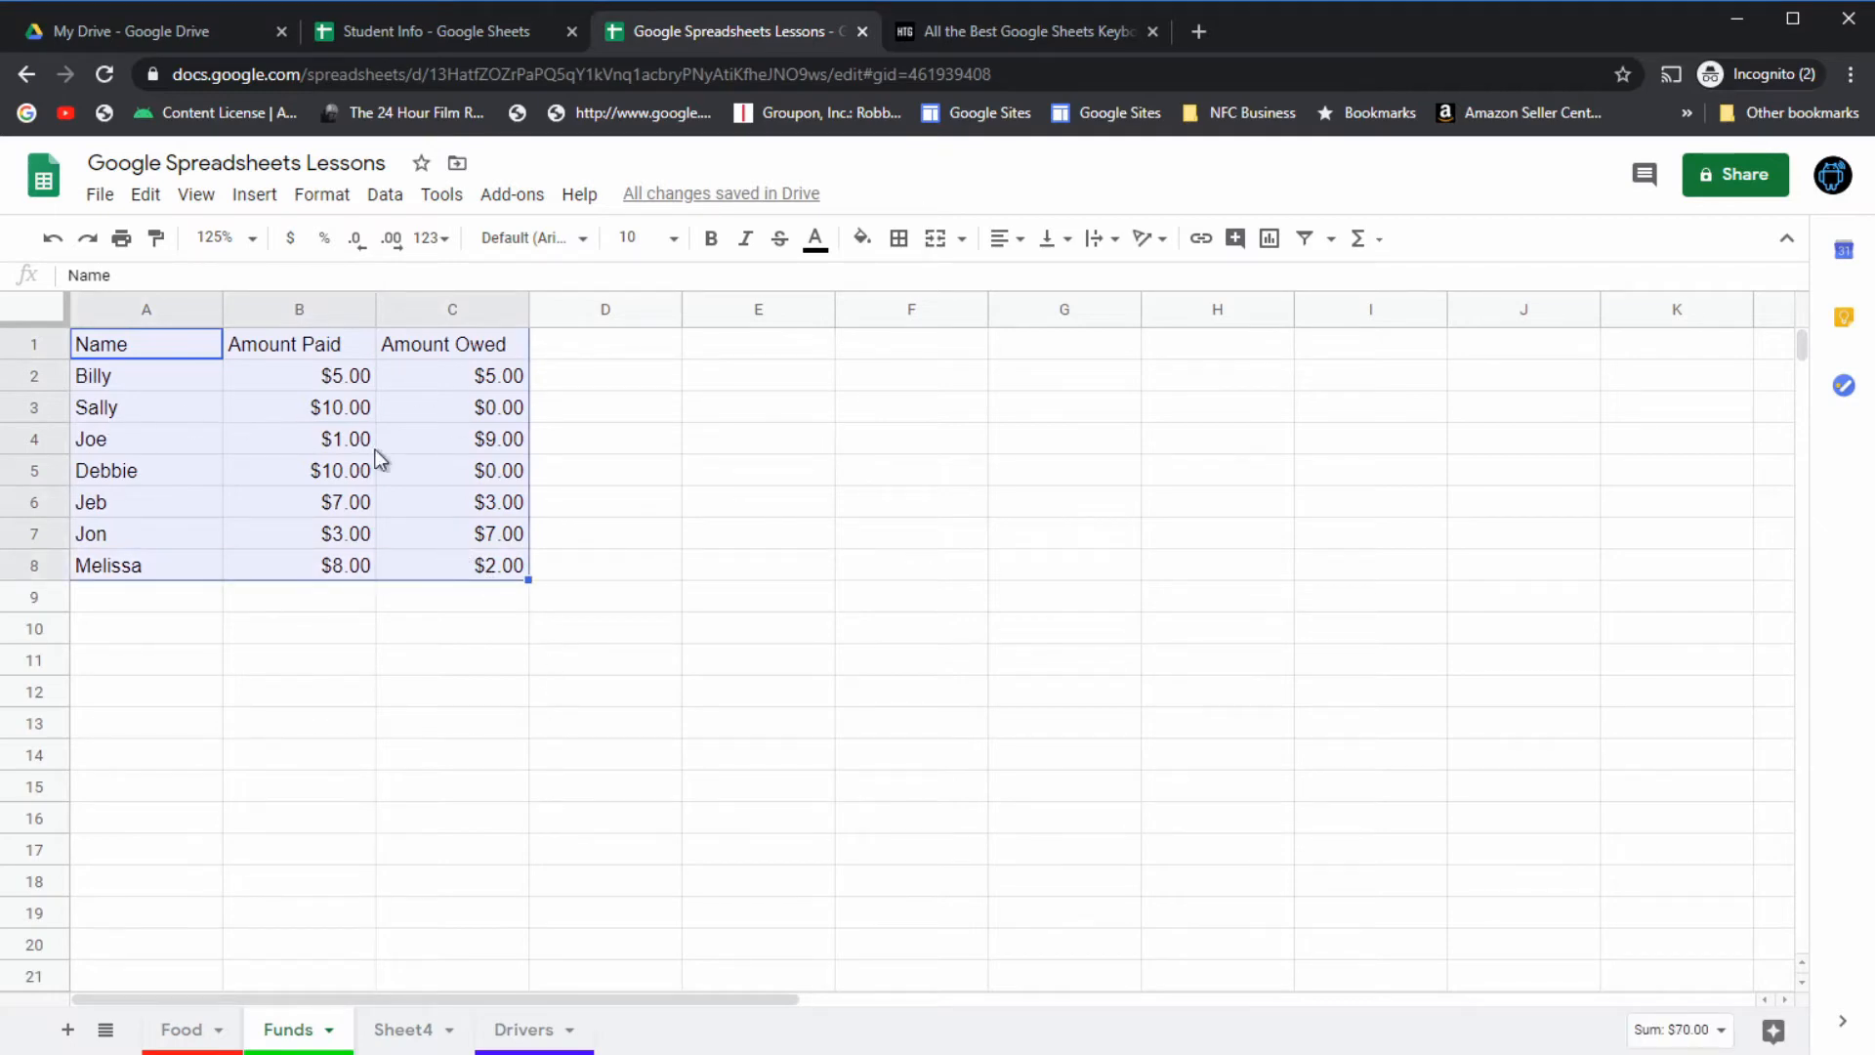
{"action": "left_click", "coordinate": [382, 627]}
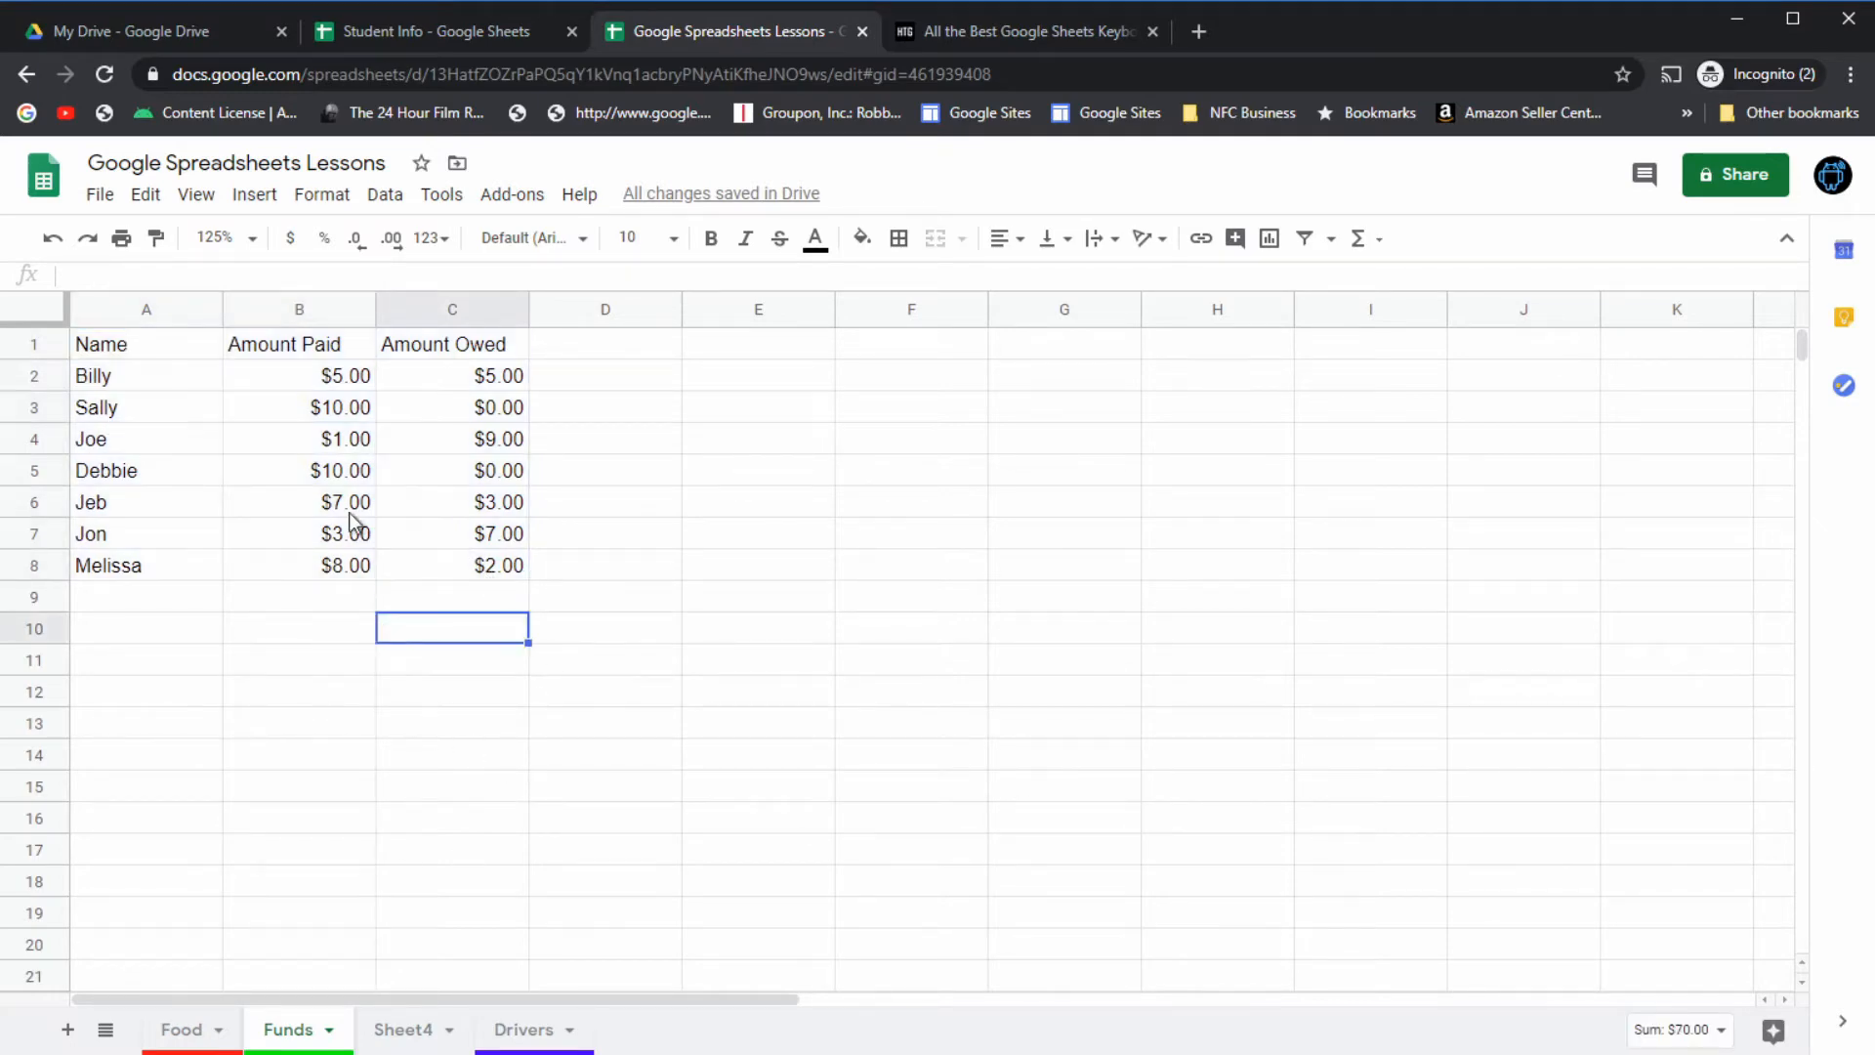
Step: Starting from cell B4, select all of the Funds table and extend the selection to the entire sheet
{"action": "left_click", "coordinate": [357, 451]}
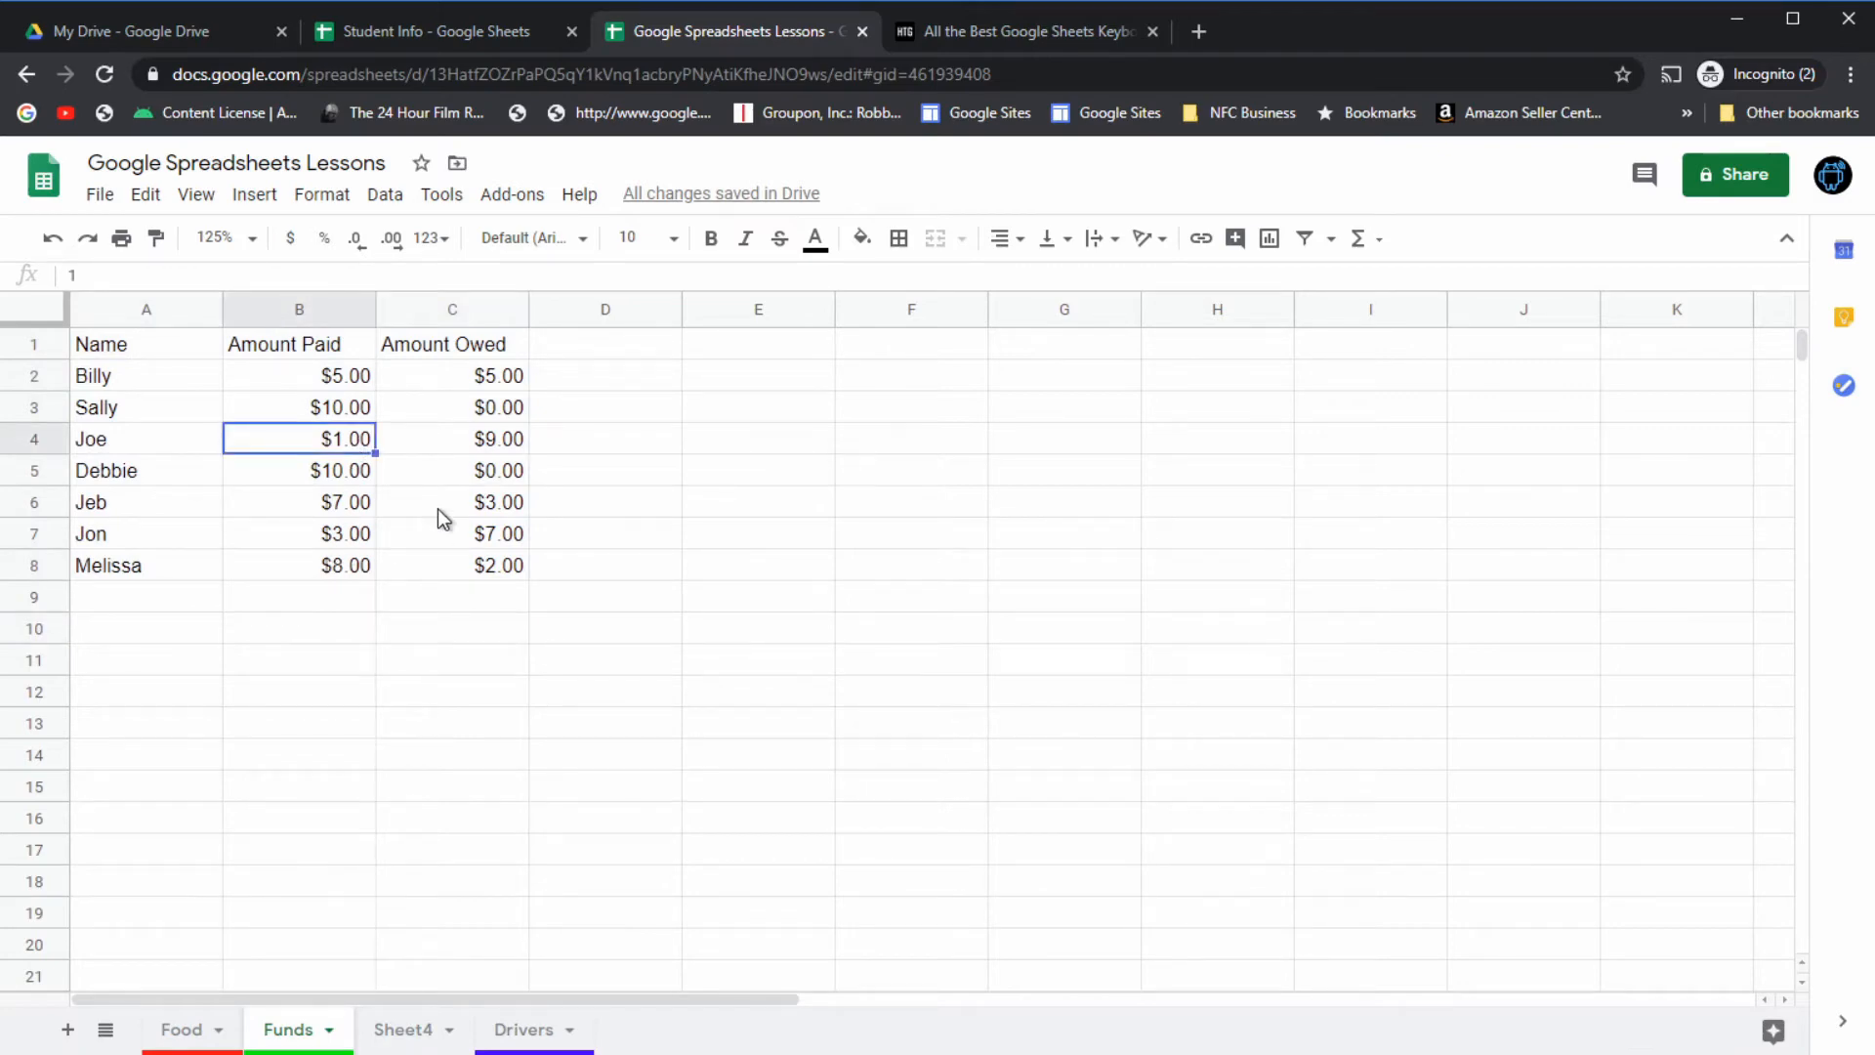
{"action": "key", "text": "ctrl+a"}
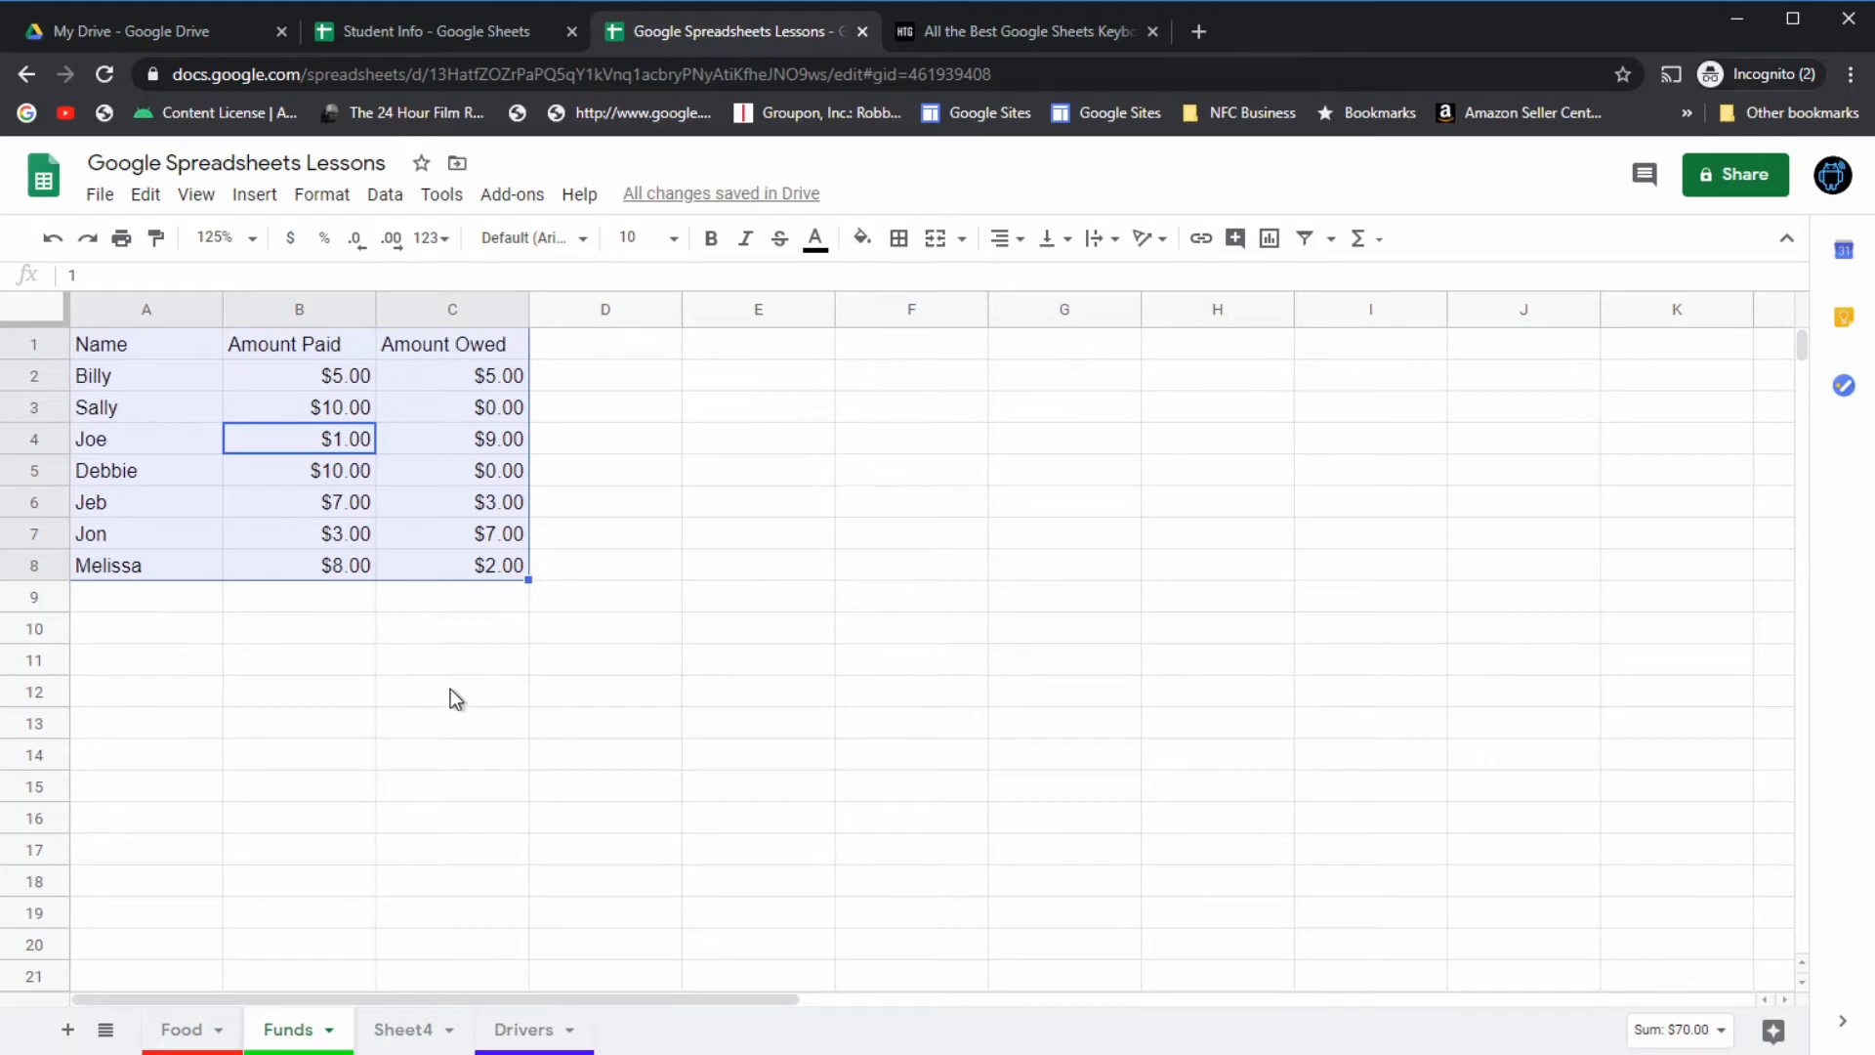
{"action": "key", "text": "ctrl+a"}
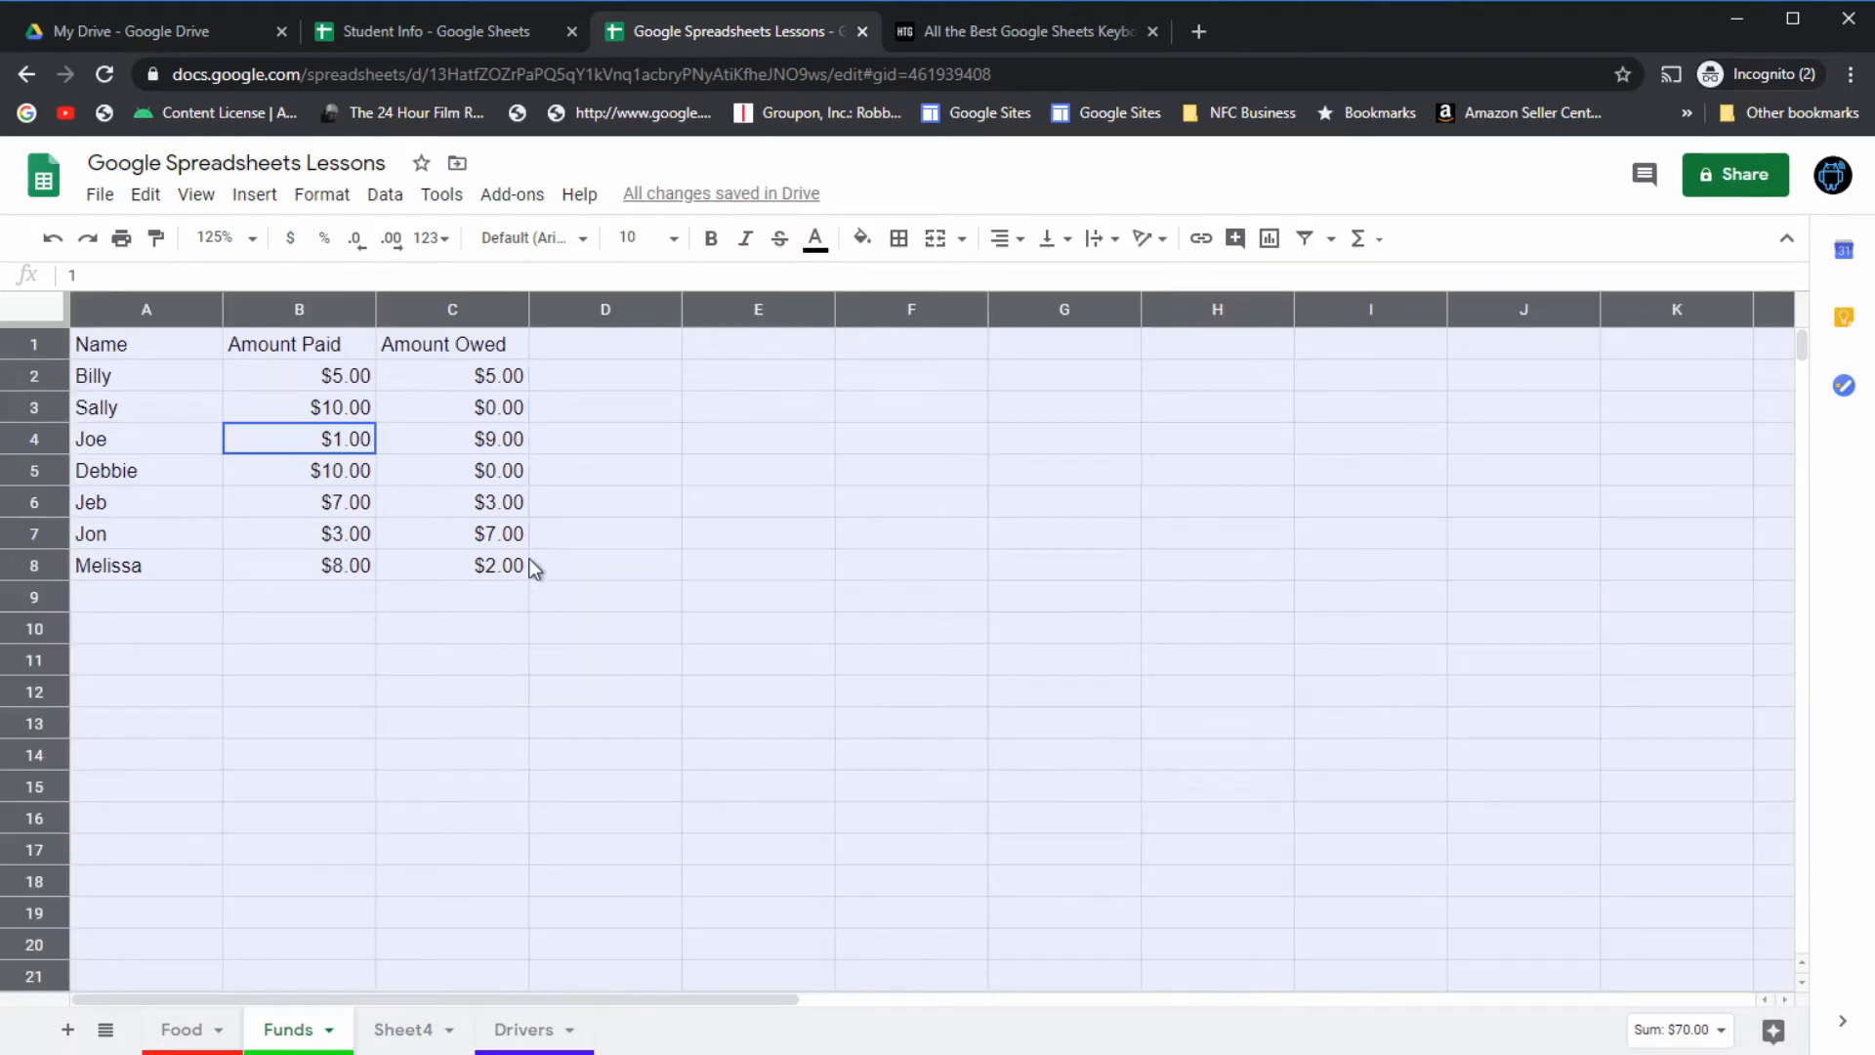
Step: Select the entire Funds sheet at once, and select only its table A1:C8 starting from cell B5
{"action": "left_click", "coordinate": [489, 543]}
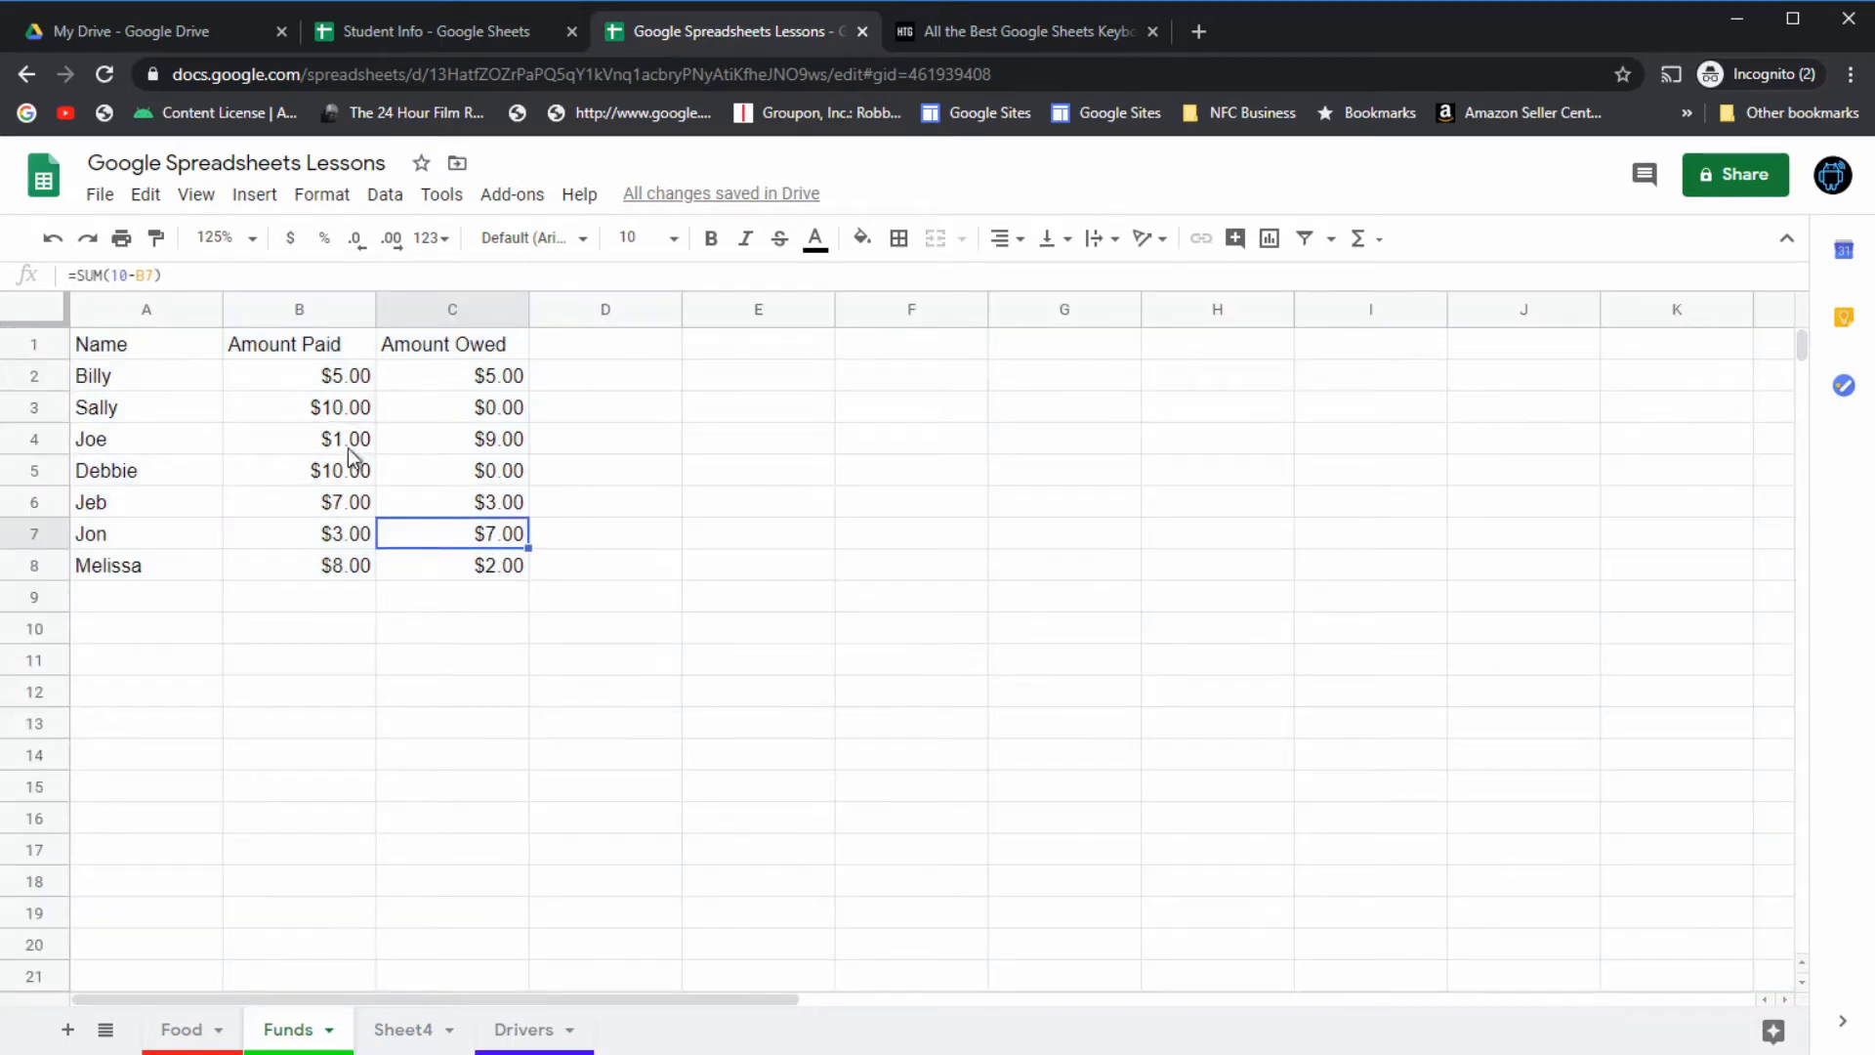
{"action": "left_click", "coordinate": [38, 307]}
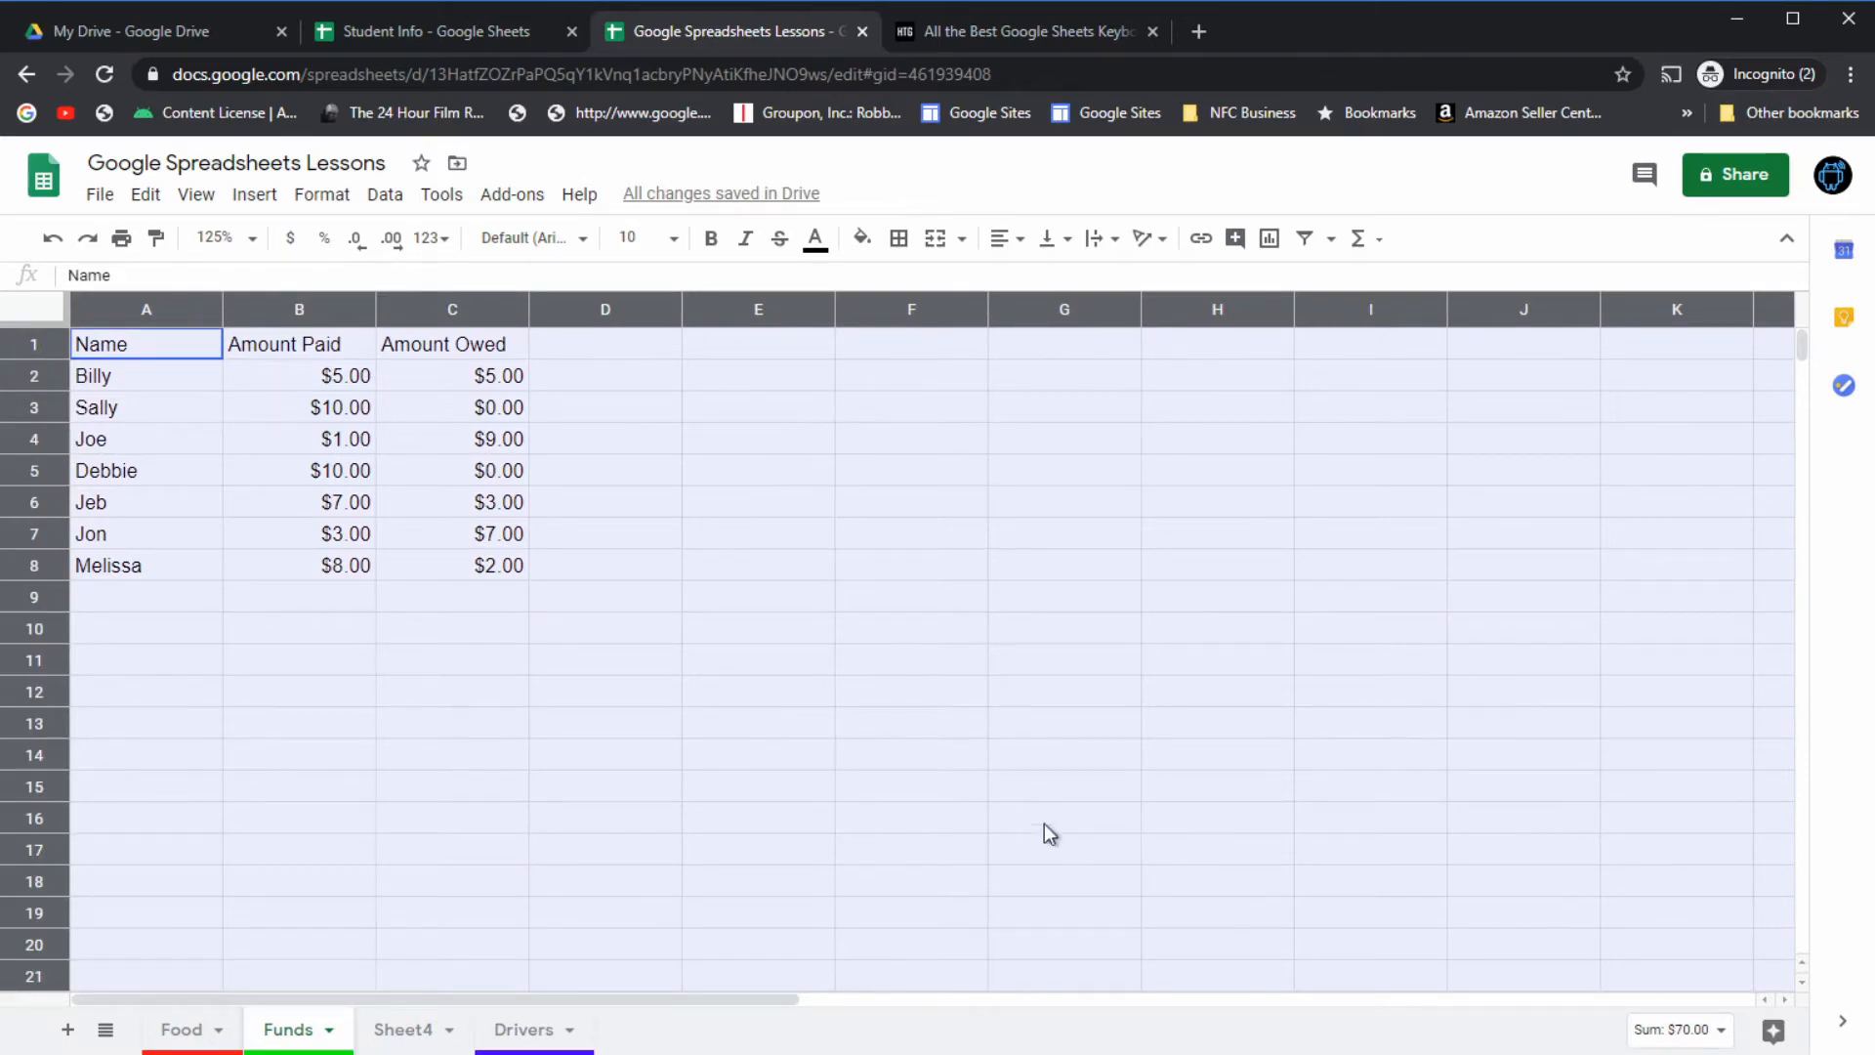
{"action": "left_click", "coordinate": [407, 459]}
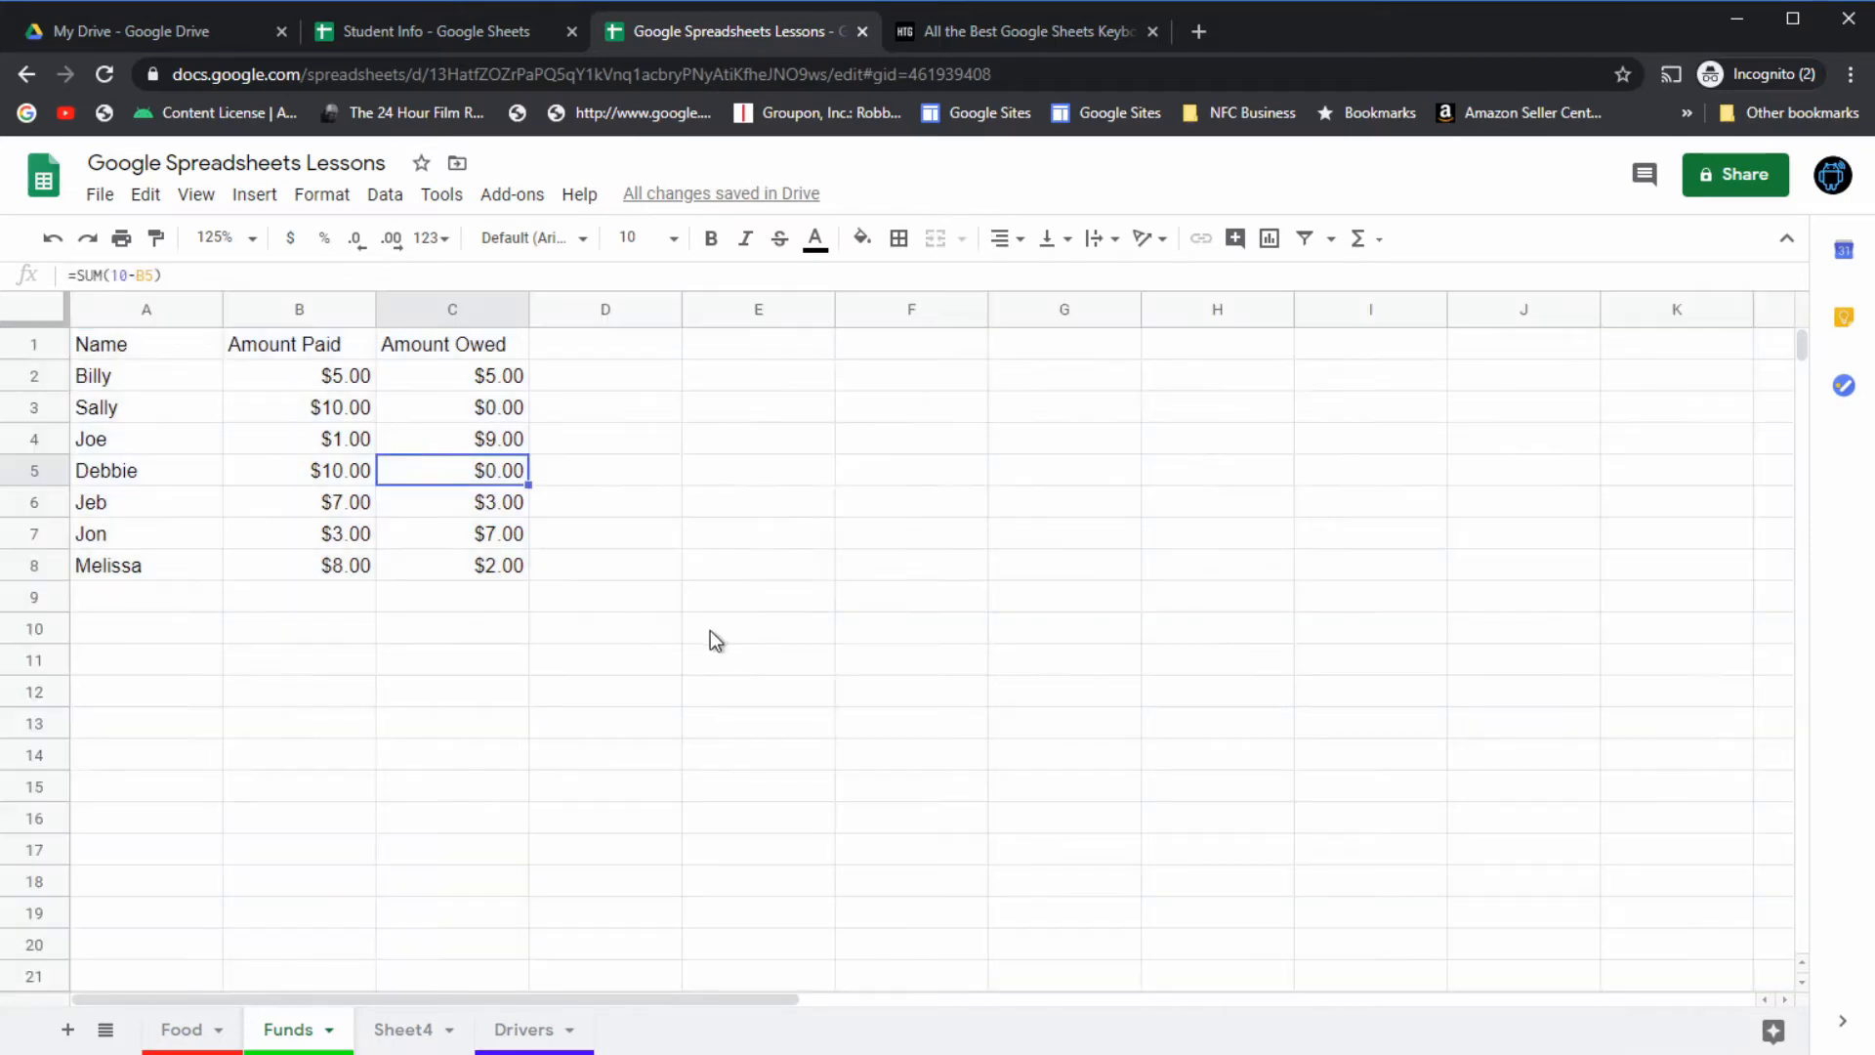
{"action": "left_click", "coordinate": [319, 477]}
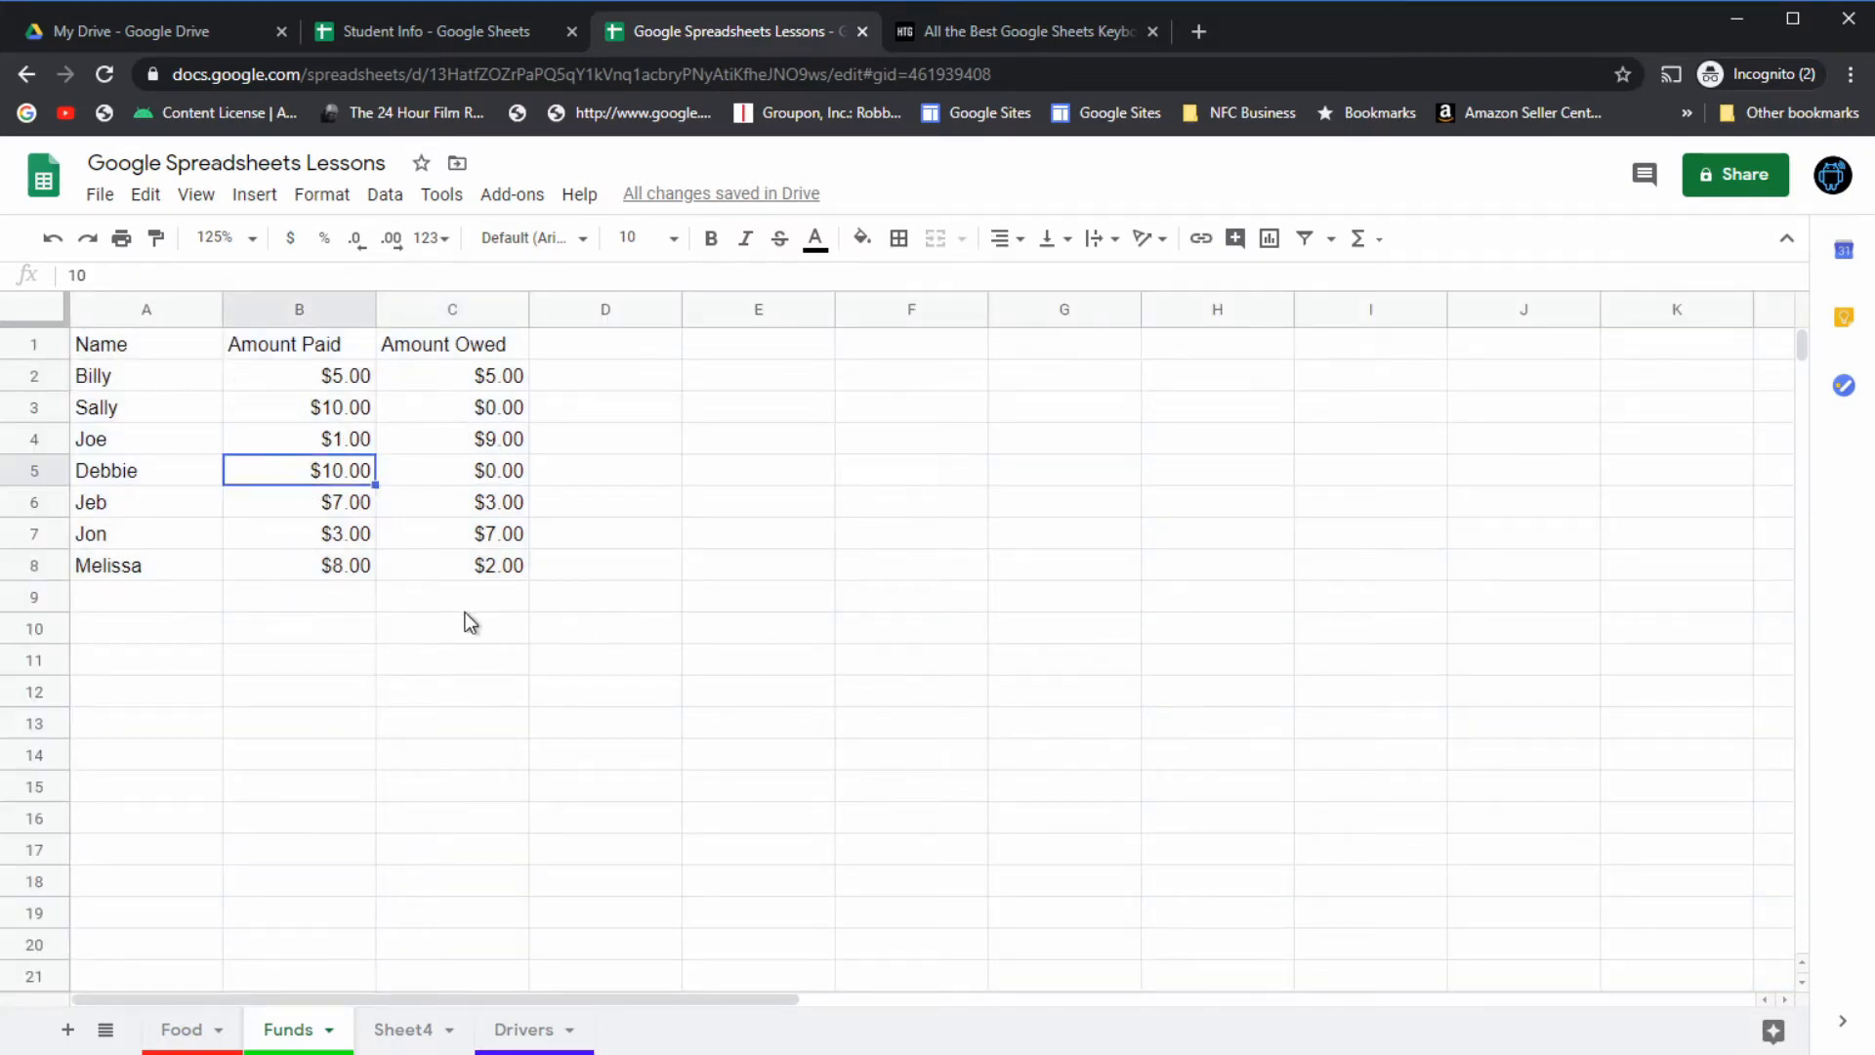
{"action": "key", "text": "ctrl+a"}
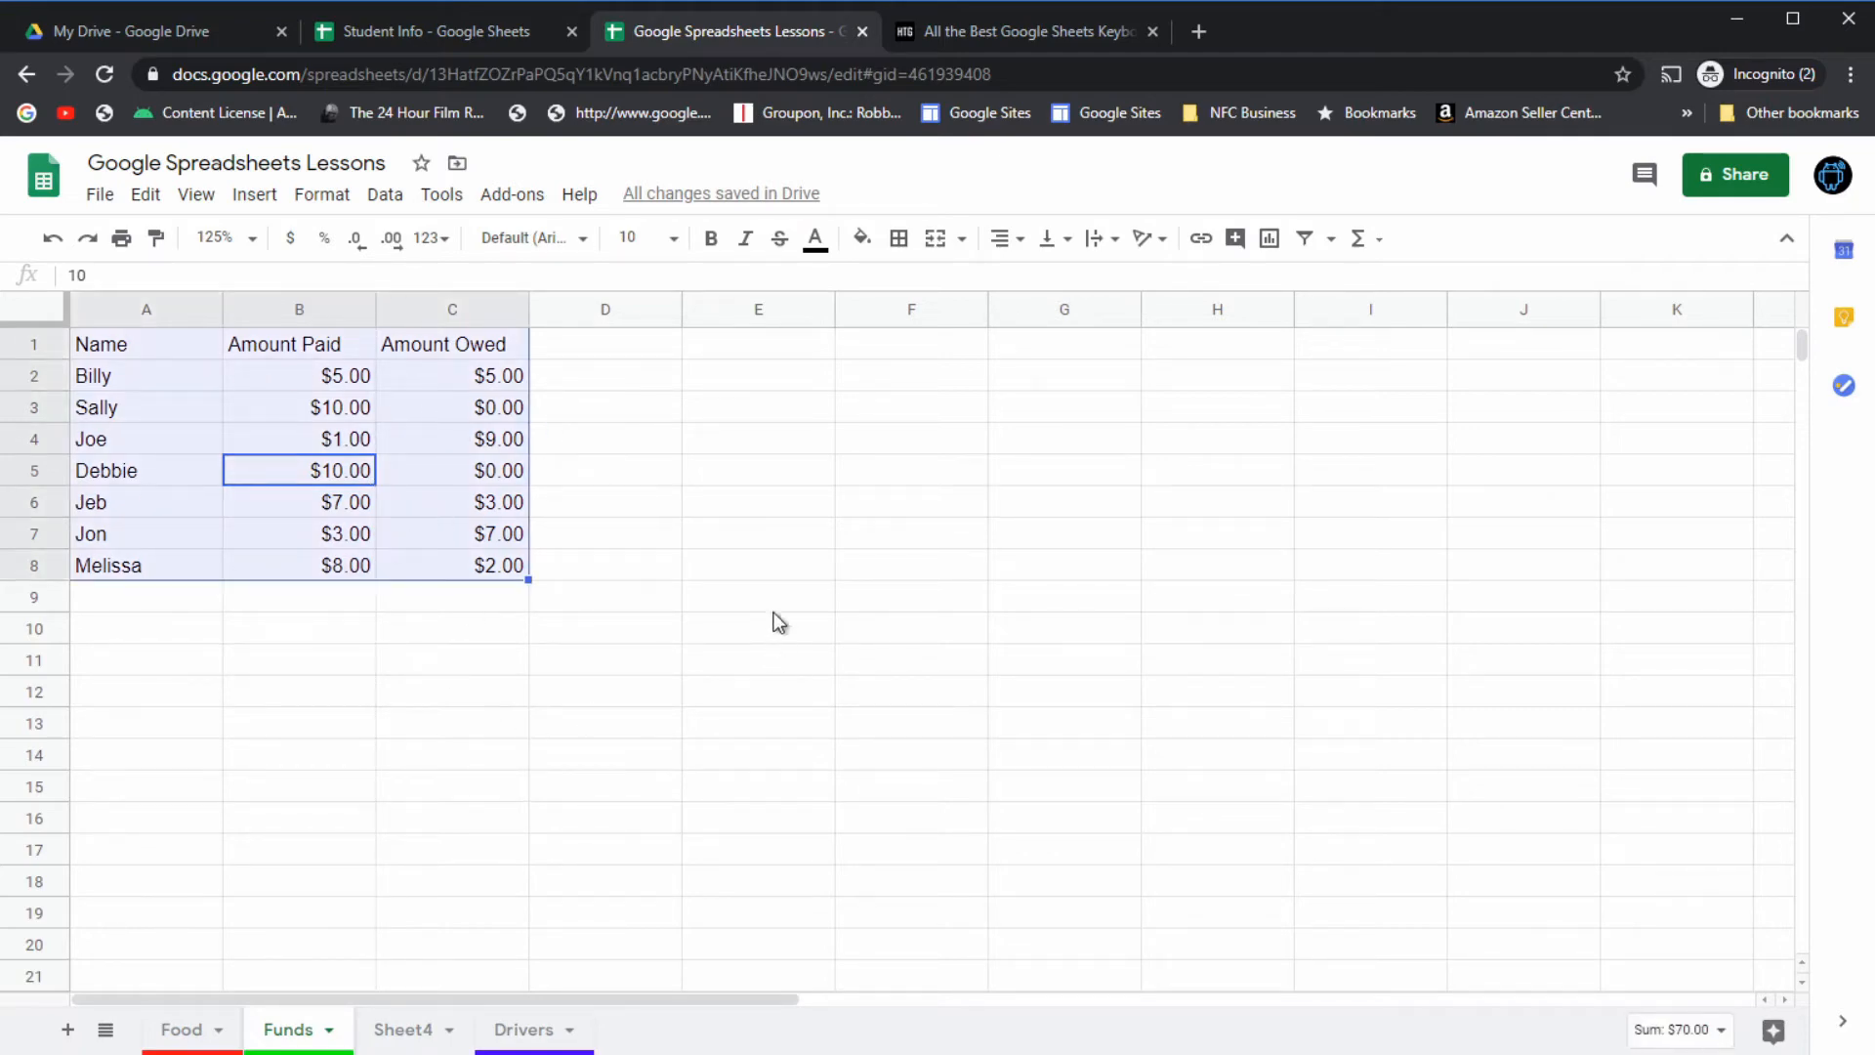
Step: Switch to the Student Info spreadsheet and select the whole Student List table starting from cell E12
{"action": "left_click", "coordinate": [442, 30]}
{"action": "scroll", "coordinate": [741, 700], "scroll_direction": "down", "scroll_amount": 3}
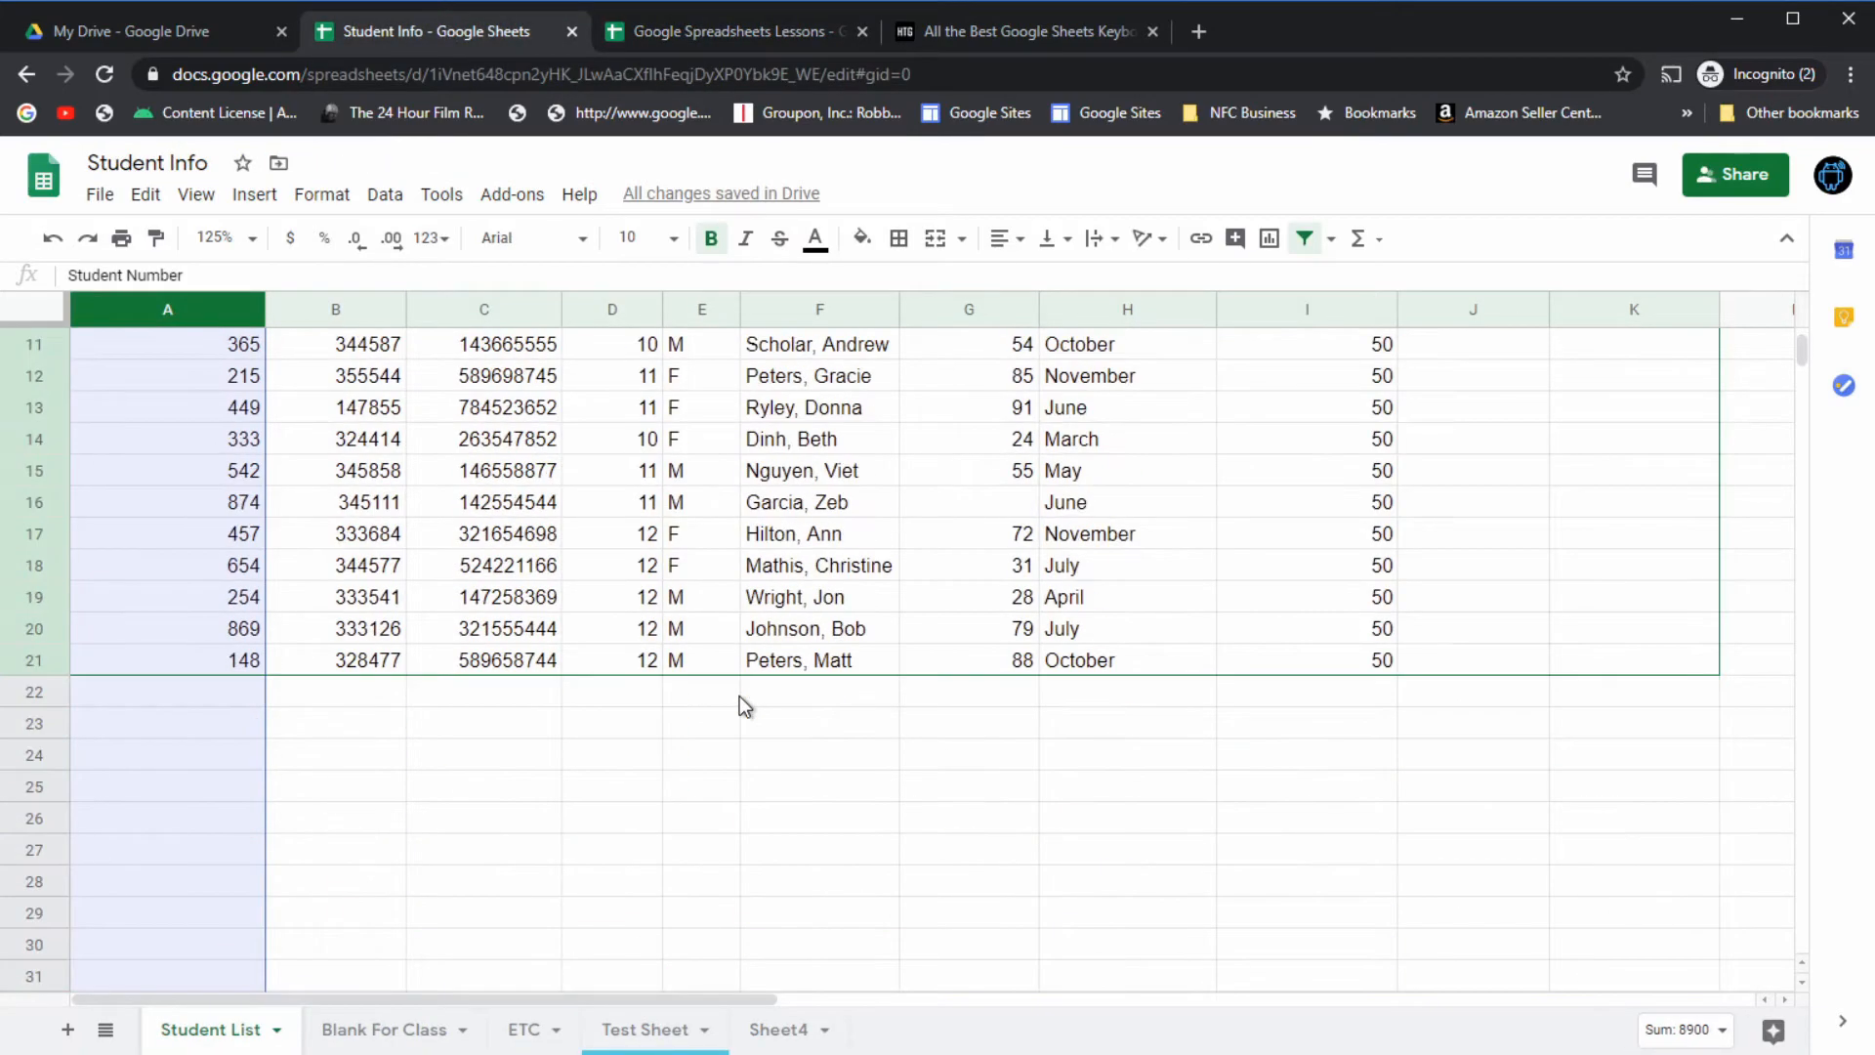
{"action": "scroll", "coordinate": [740, 696], "scroll_direction": "up", "scroll_amount": 3}
{"action": "scroll", "coordinate": [740, 694], "scroll_direction": "down", "scroll_amount": 6}
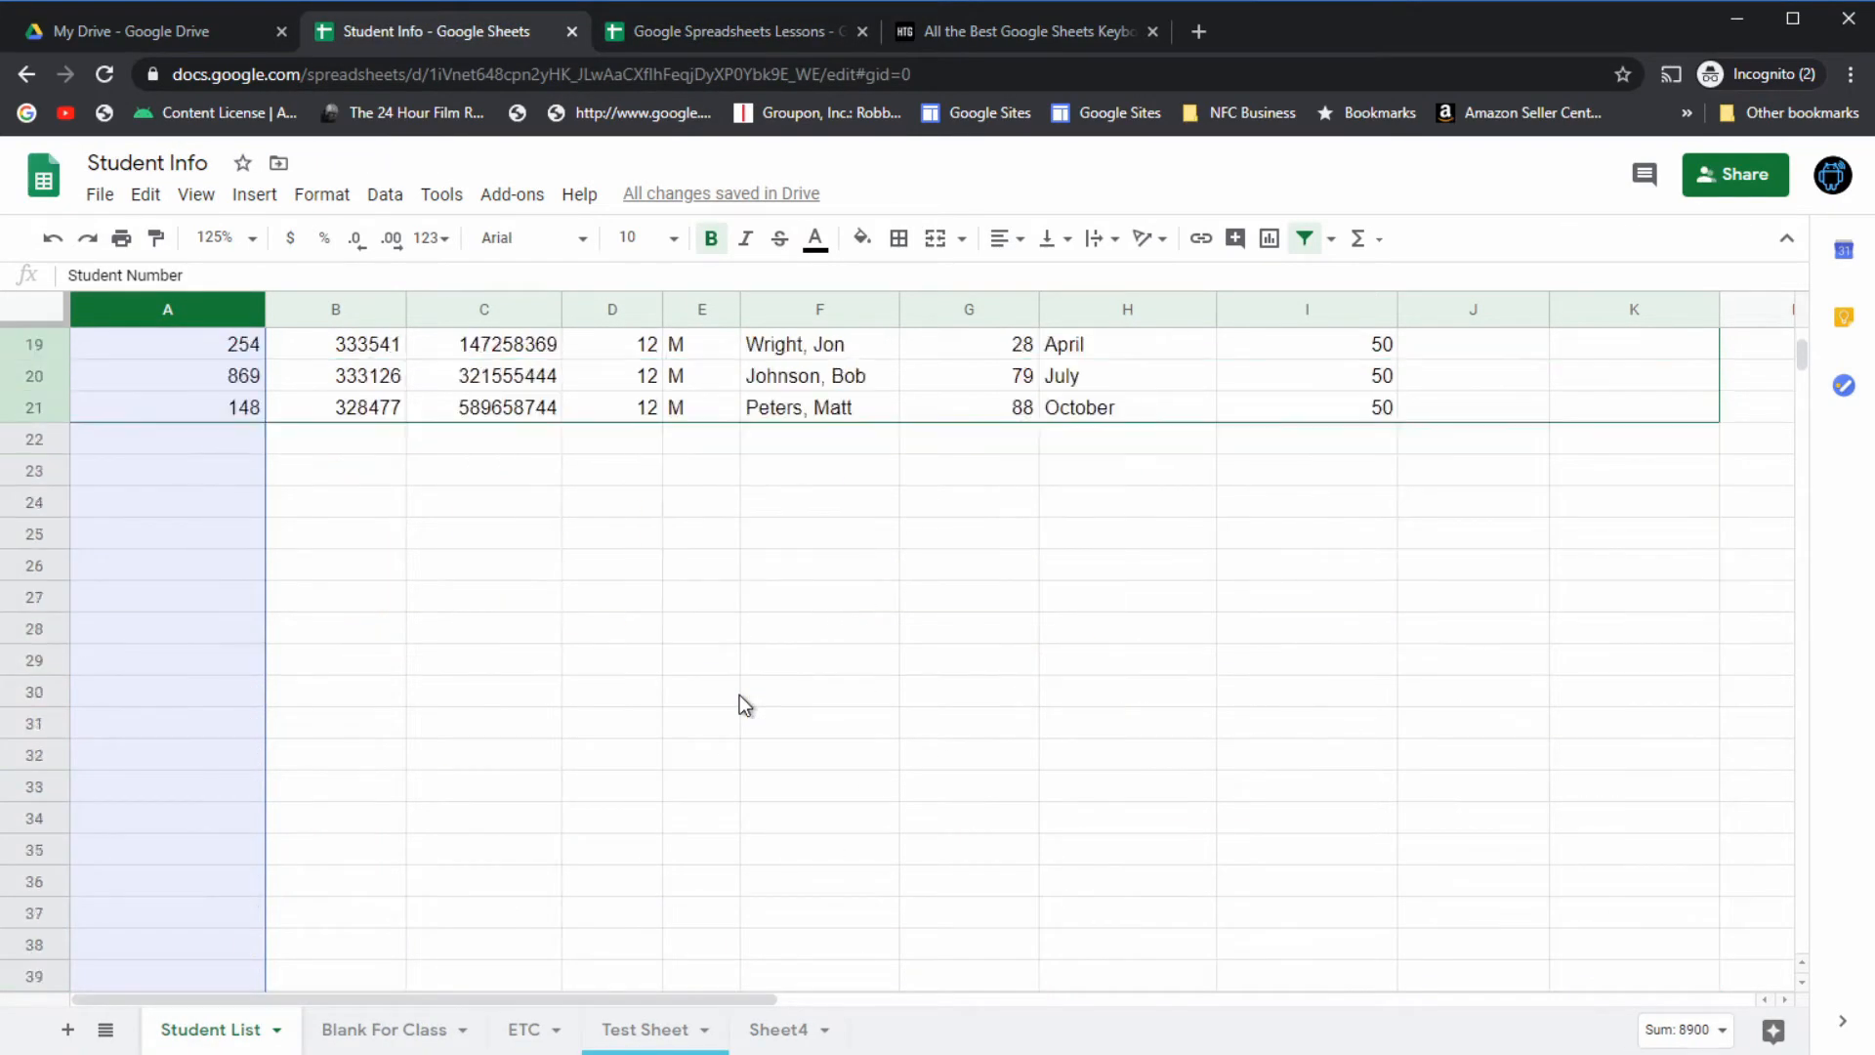
{"action": "scroll", "coordinate": [740, 695], "scroll_direction": "up", "scroll_amount": 3}
{"action": "scroll", "coordinate": [958, 725], "scroll_direction": "up", "scroll_amount": 3}
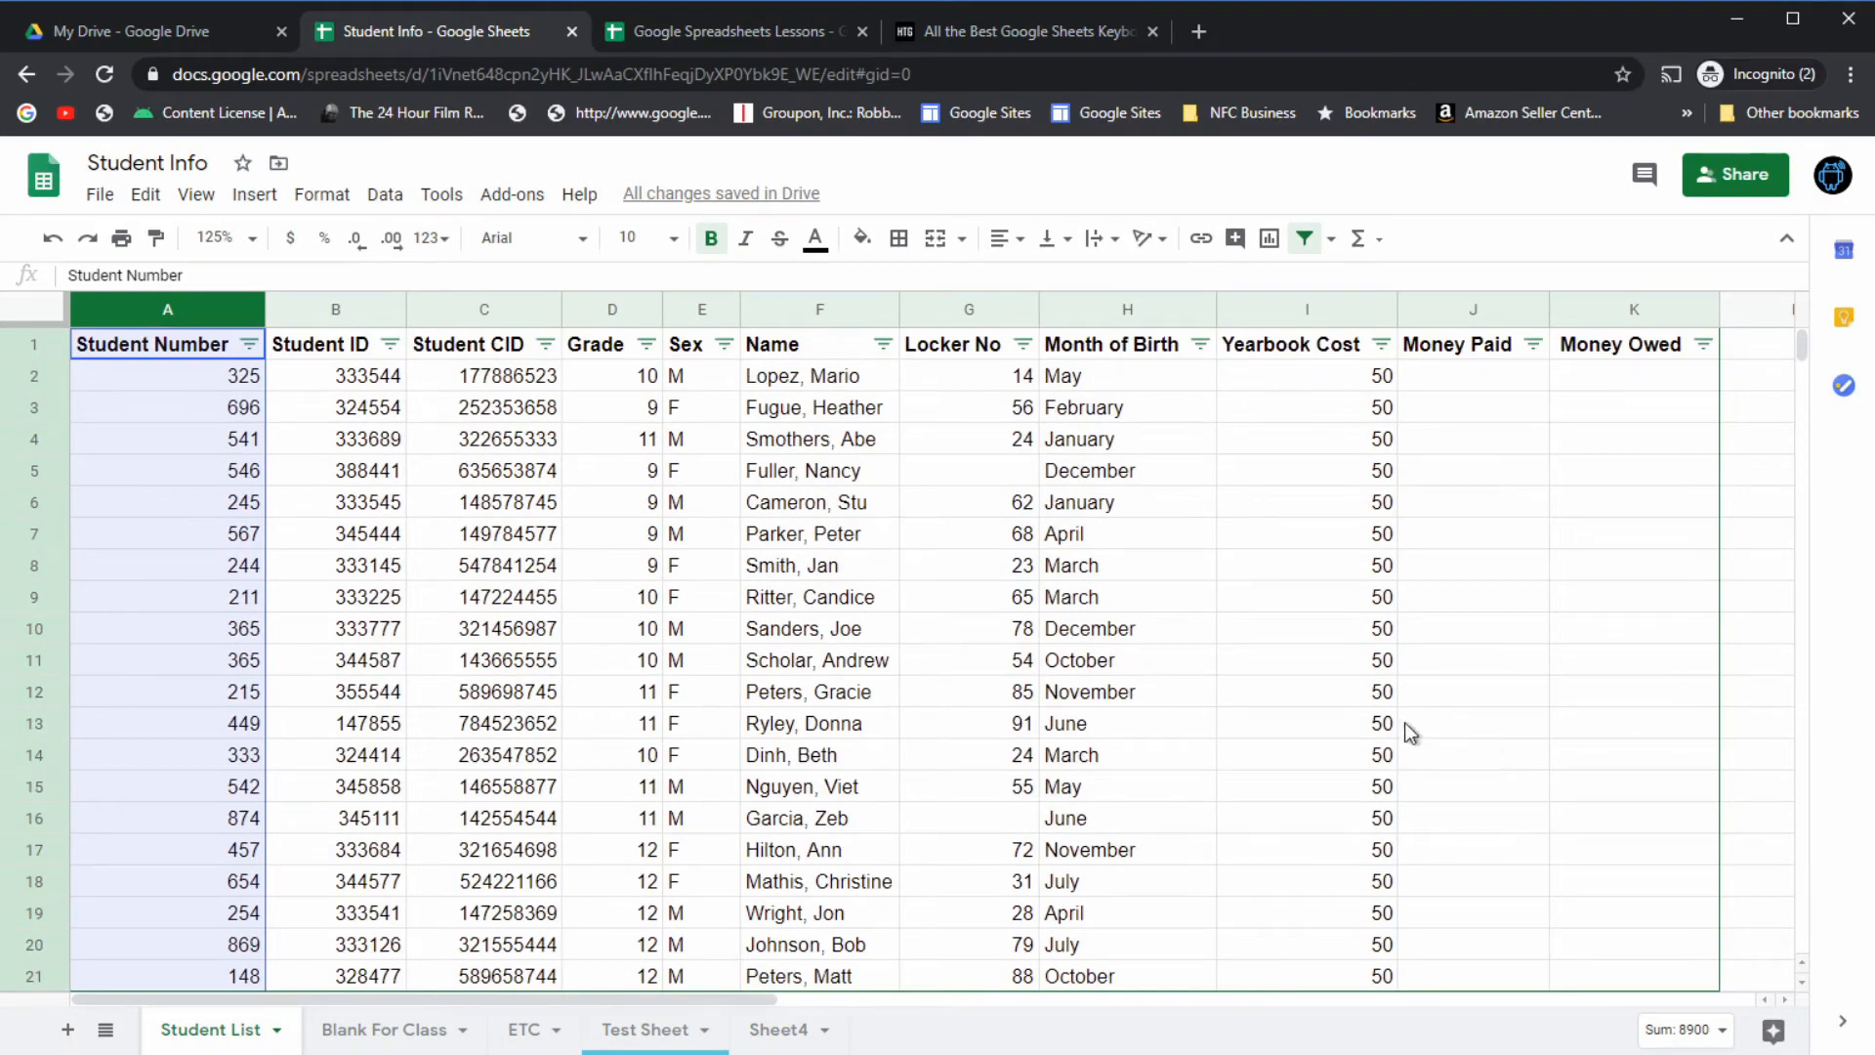
{"action": "left_click", "coordinate": [723, 694]}
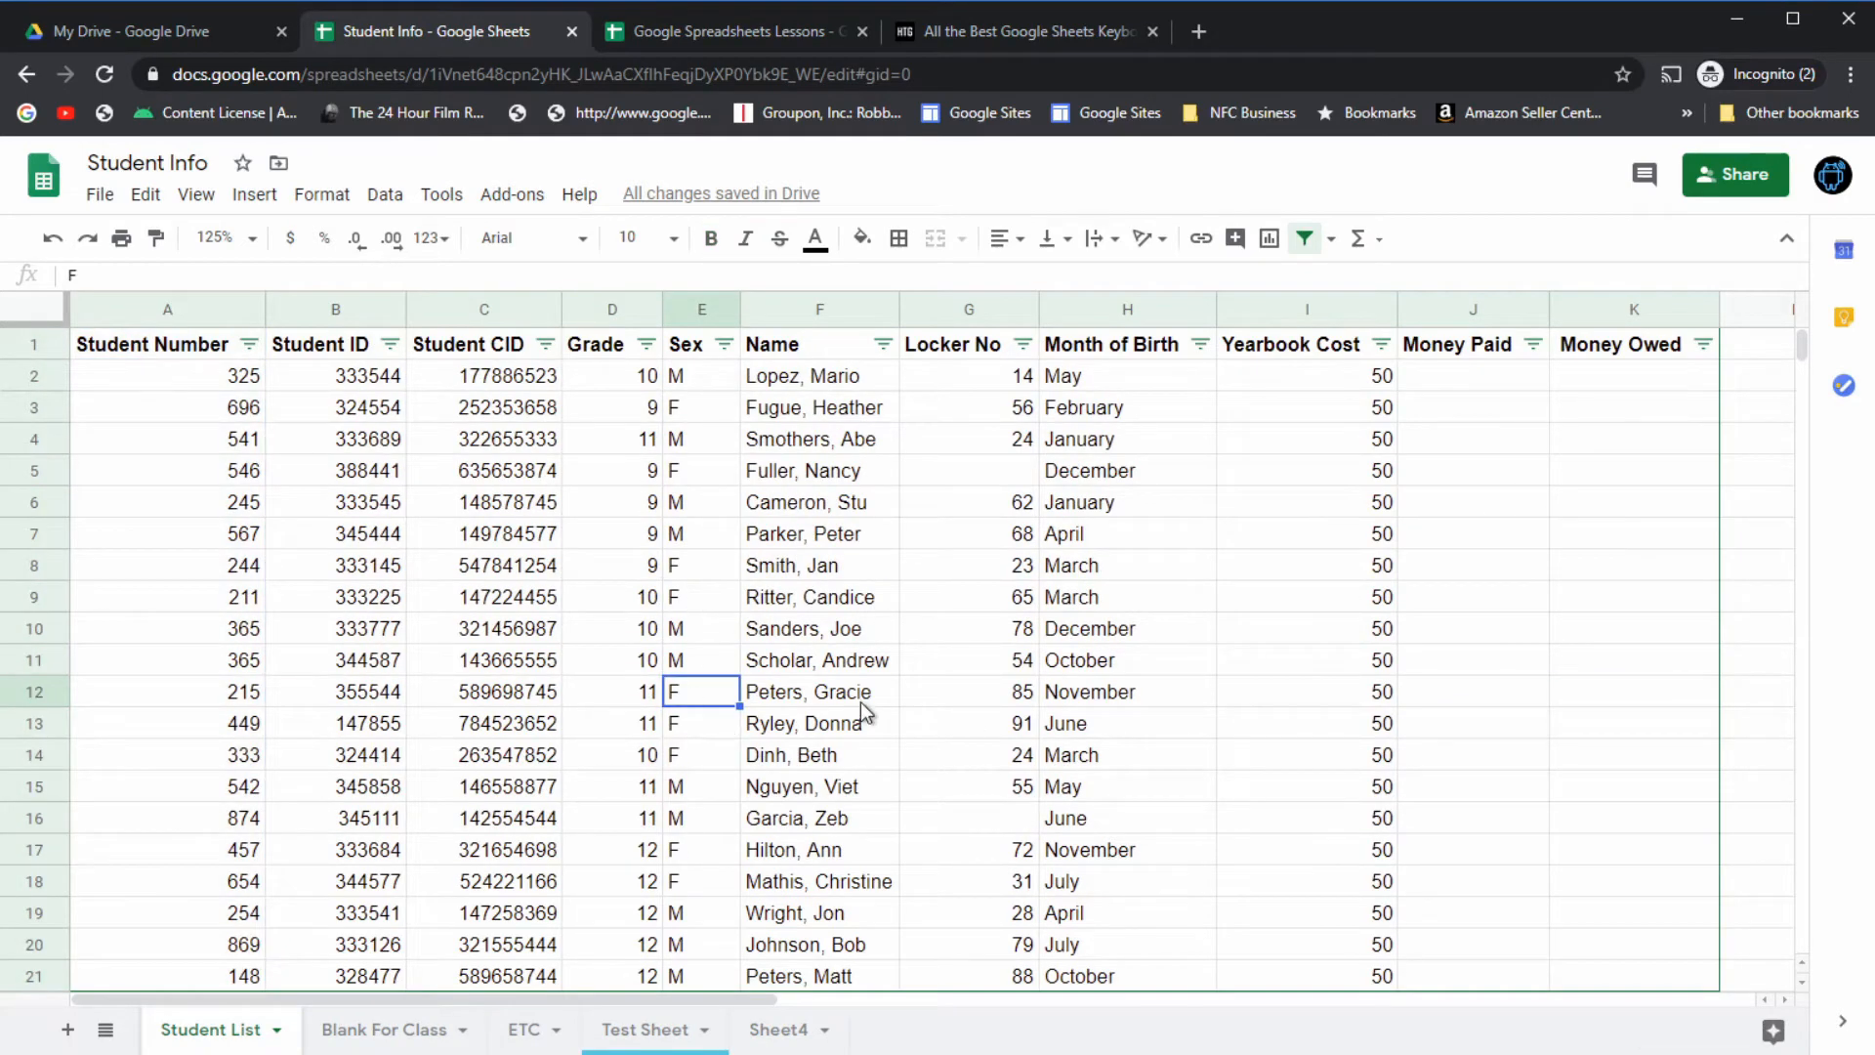
{"action": "key", "text": "ctrl+a"}
{"action": "scroll", "coordinate": [885, 700], "scroll_direction": "down", "scroll_amount": 2}
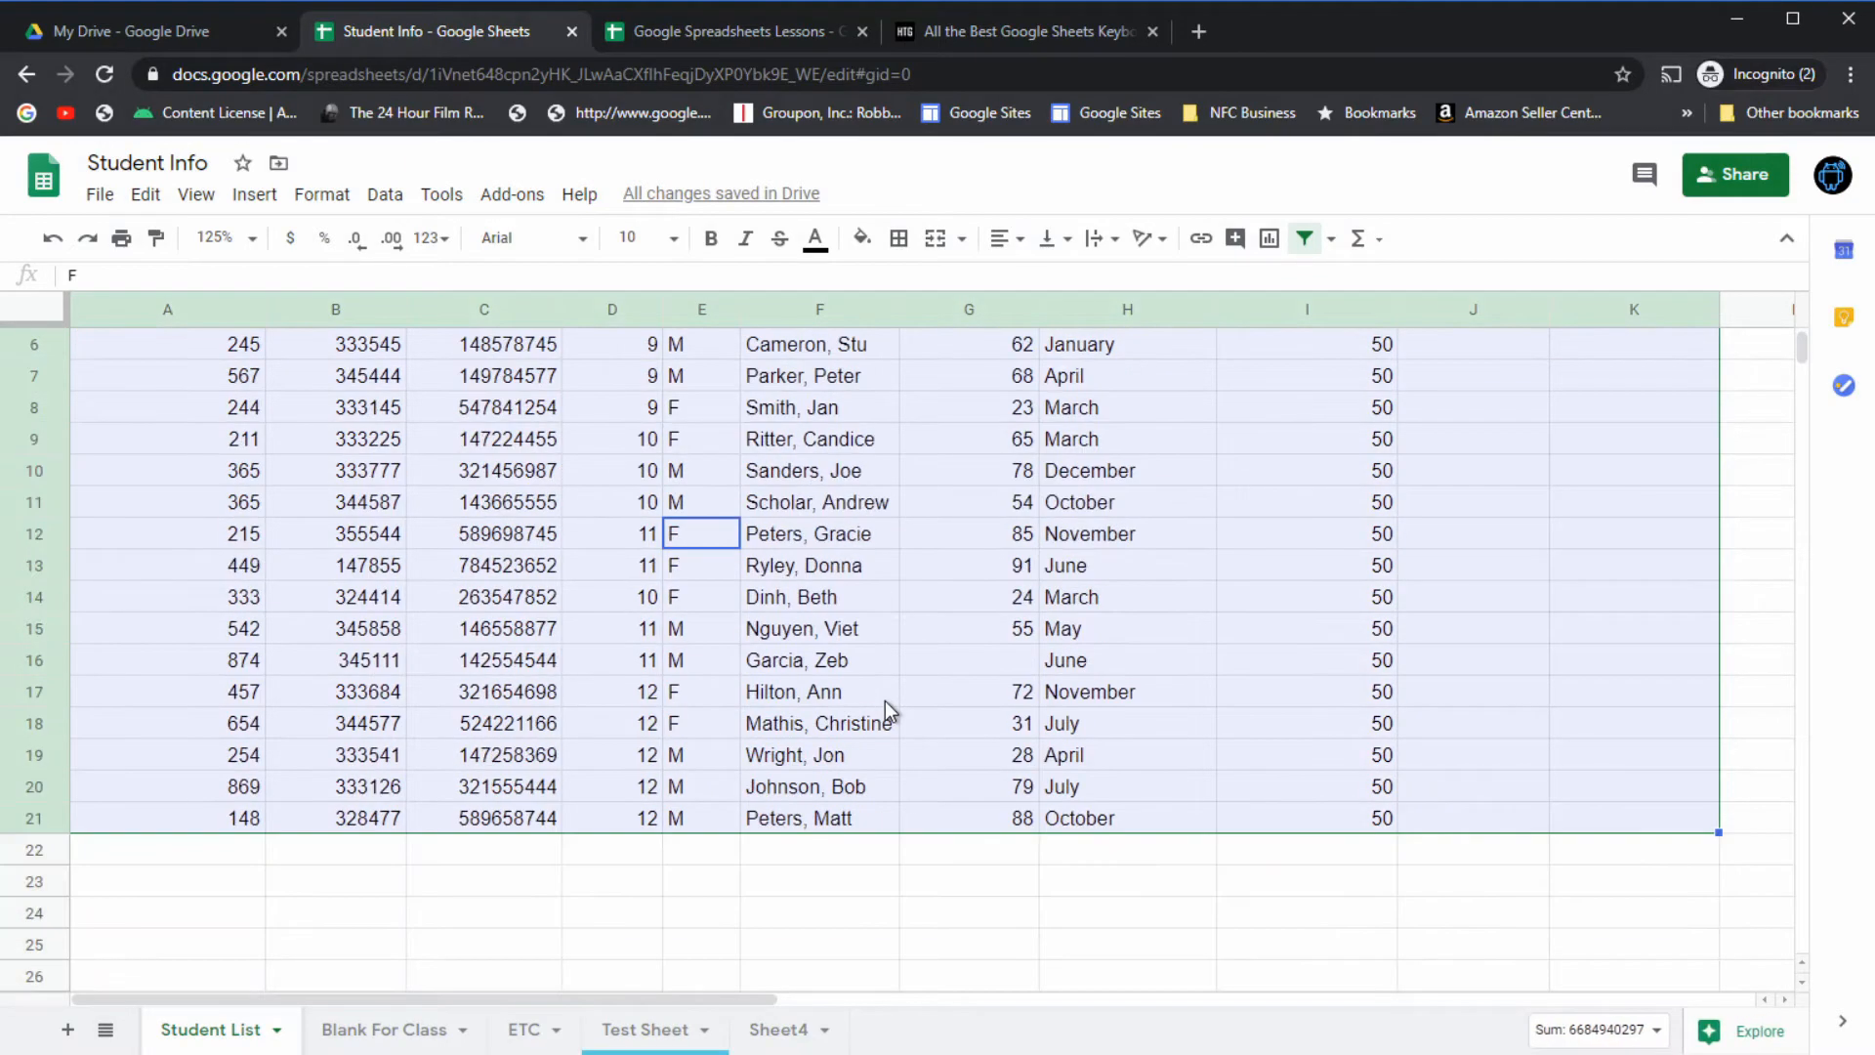
{"action": "scroll", "coordinate": [469, 883], "scroll_direction": "up", "scroll_amount": 2}
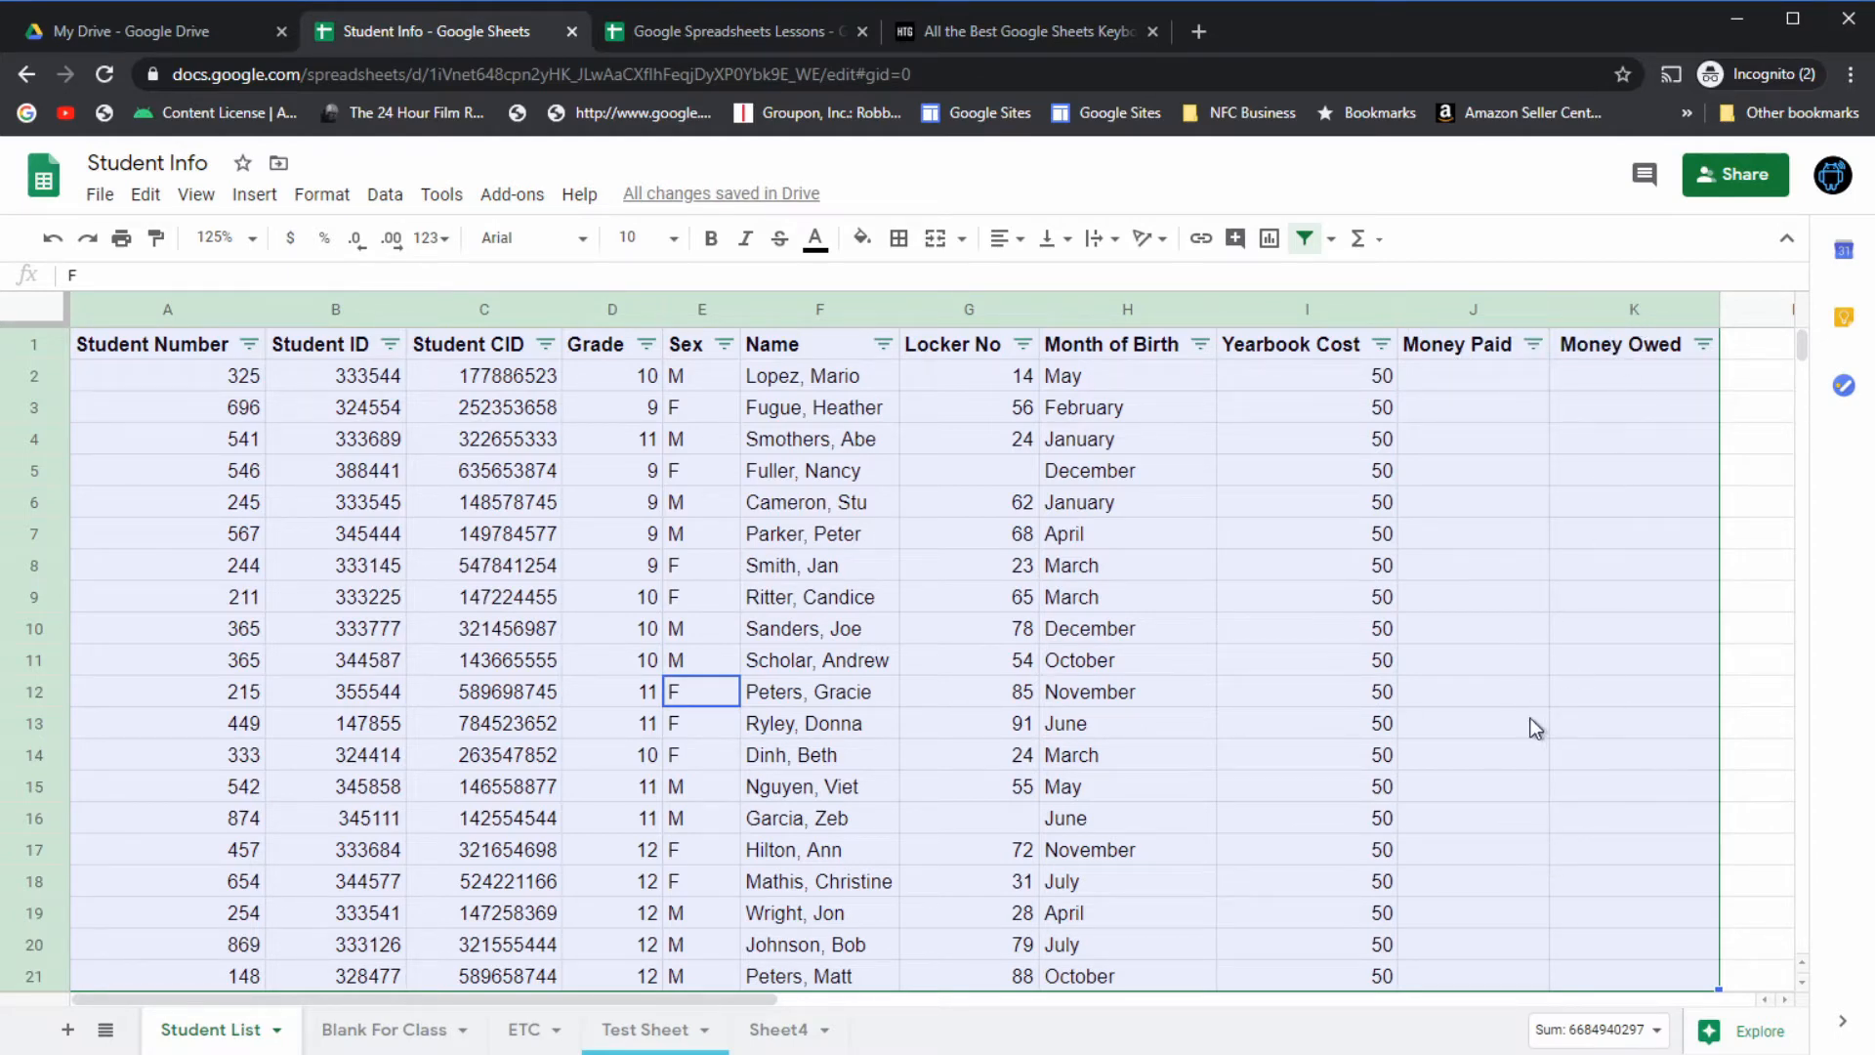
Step: Repeat Select All to cycle the Student List selection back to cell E12, and select cell C10
{"action": "scroll", "coordinate": [1349, 543], "scroll_direction": "down", "scroll_amount": 1}
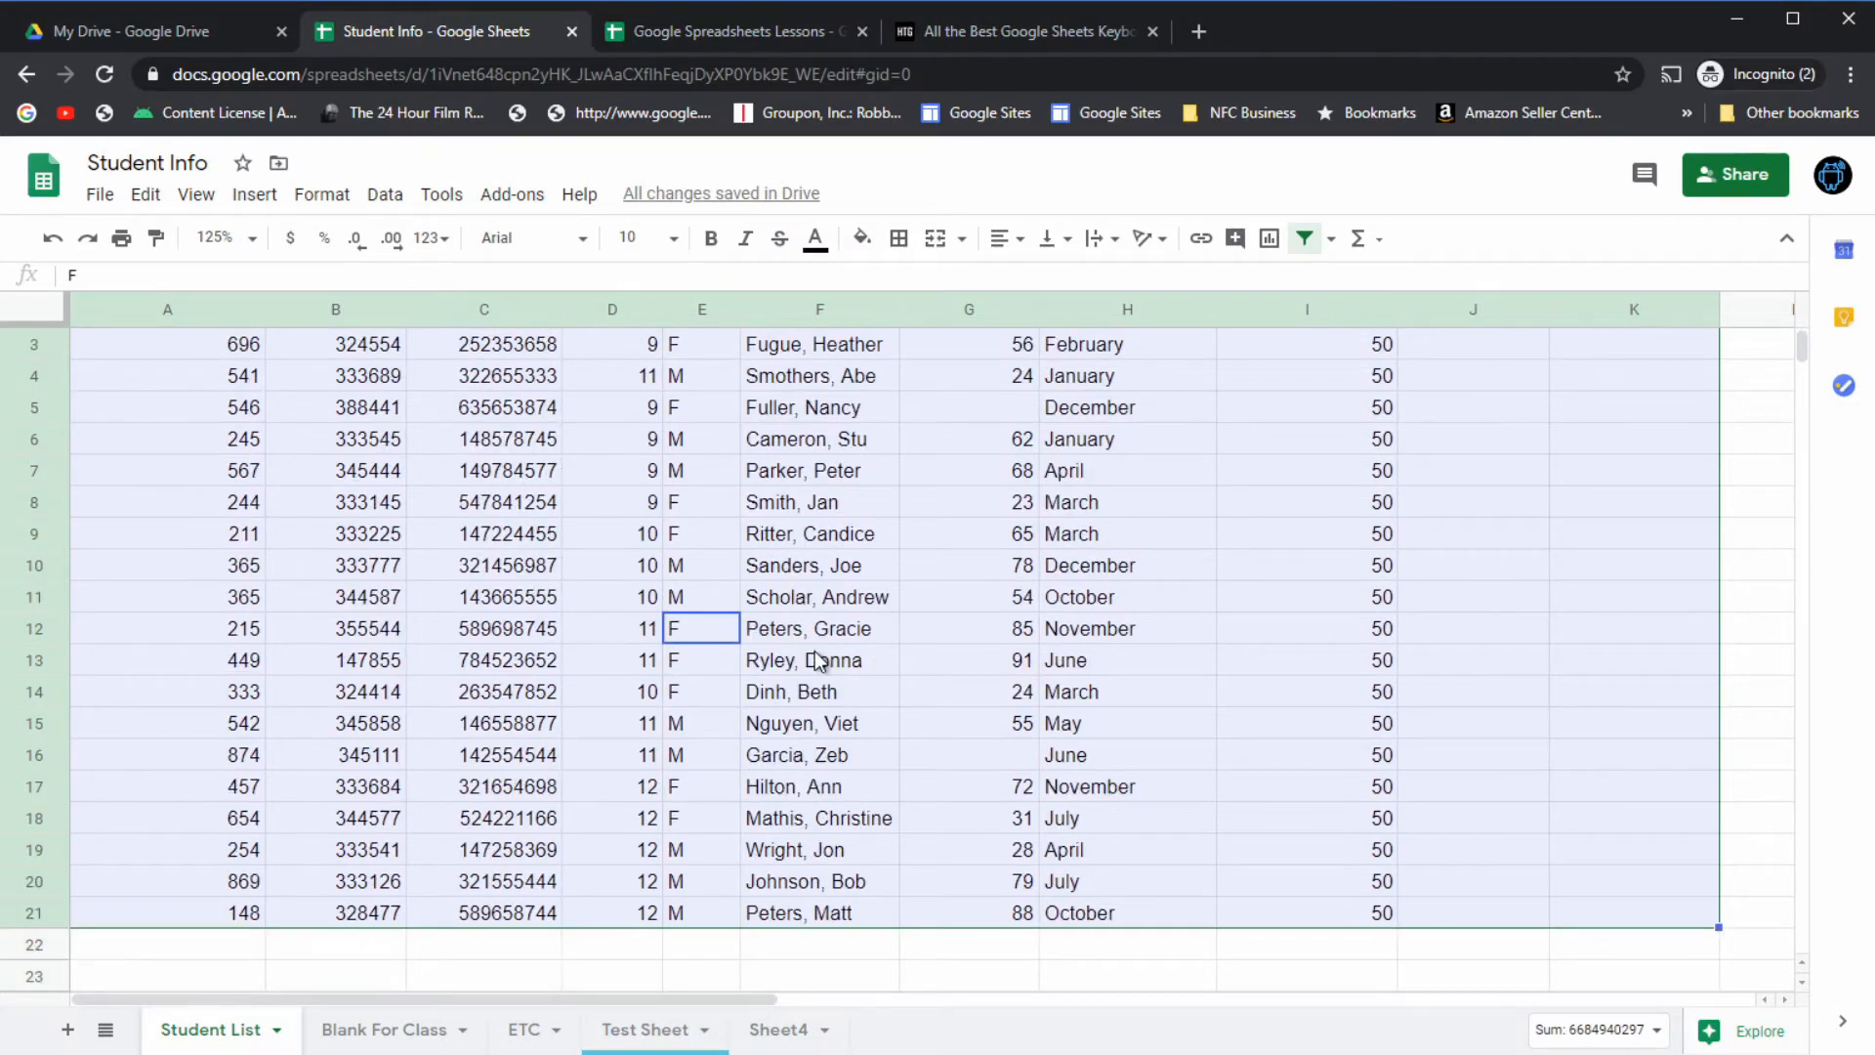
{"action": "key", "text": "ctrl+a"}
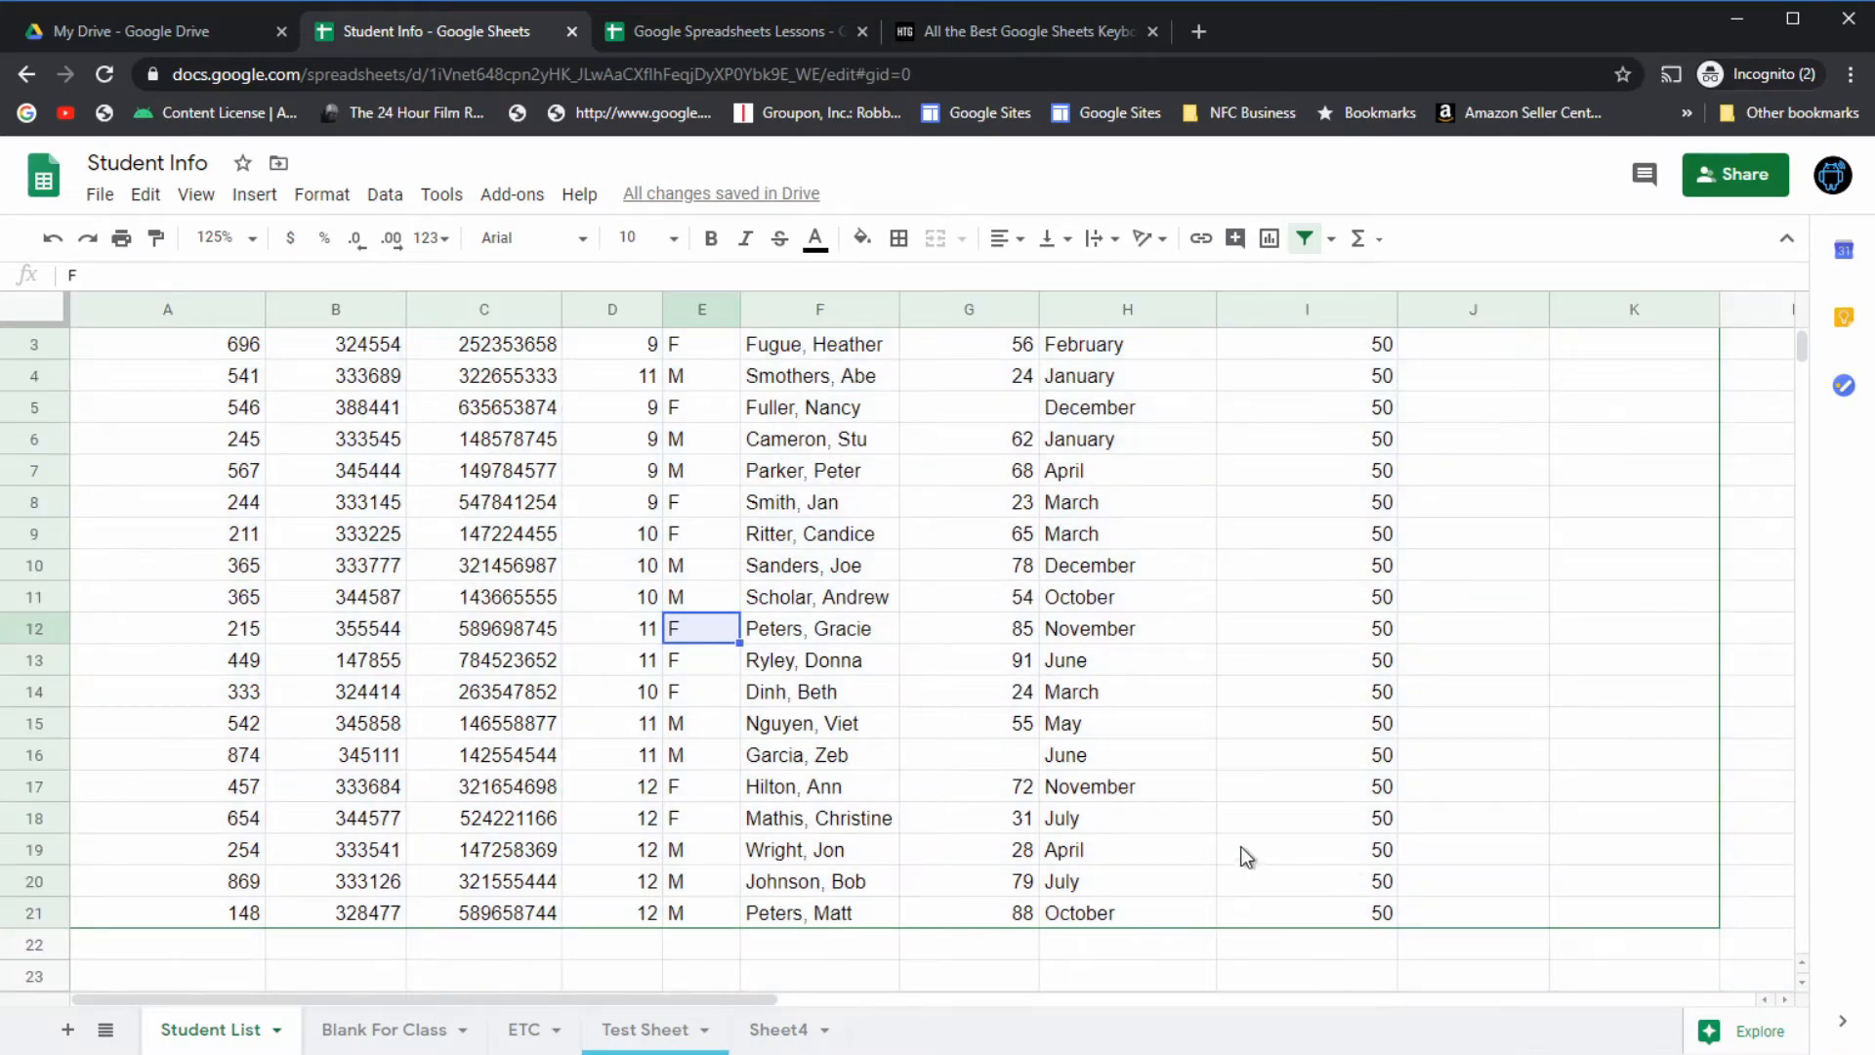
{"action": "left_click", "coordinate": [1008, 602]}
{"action": "left_click", "coordinate": [555, 568]}
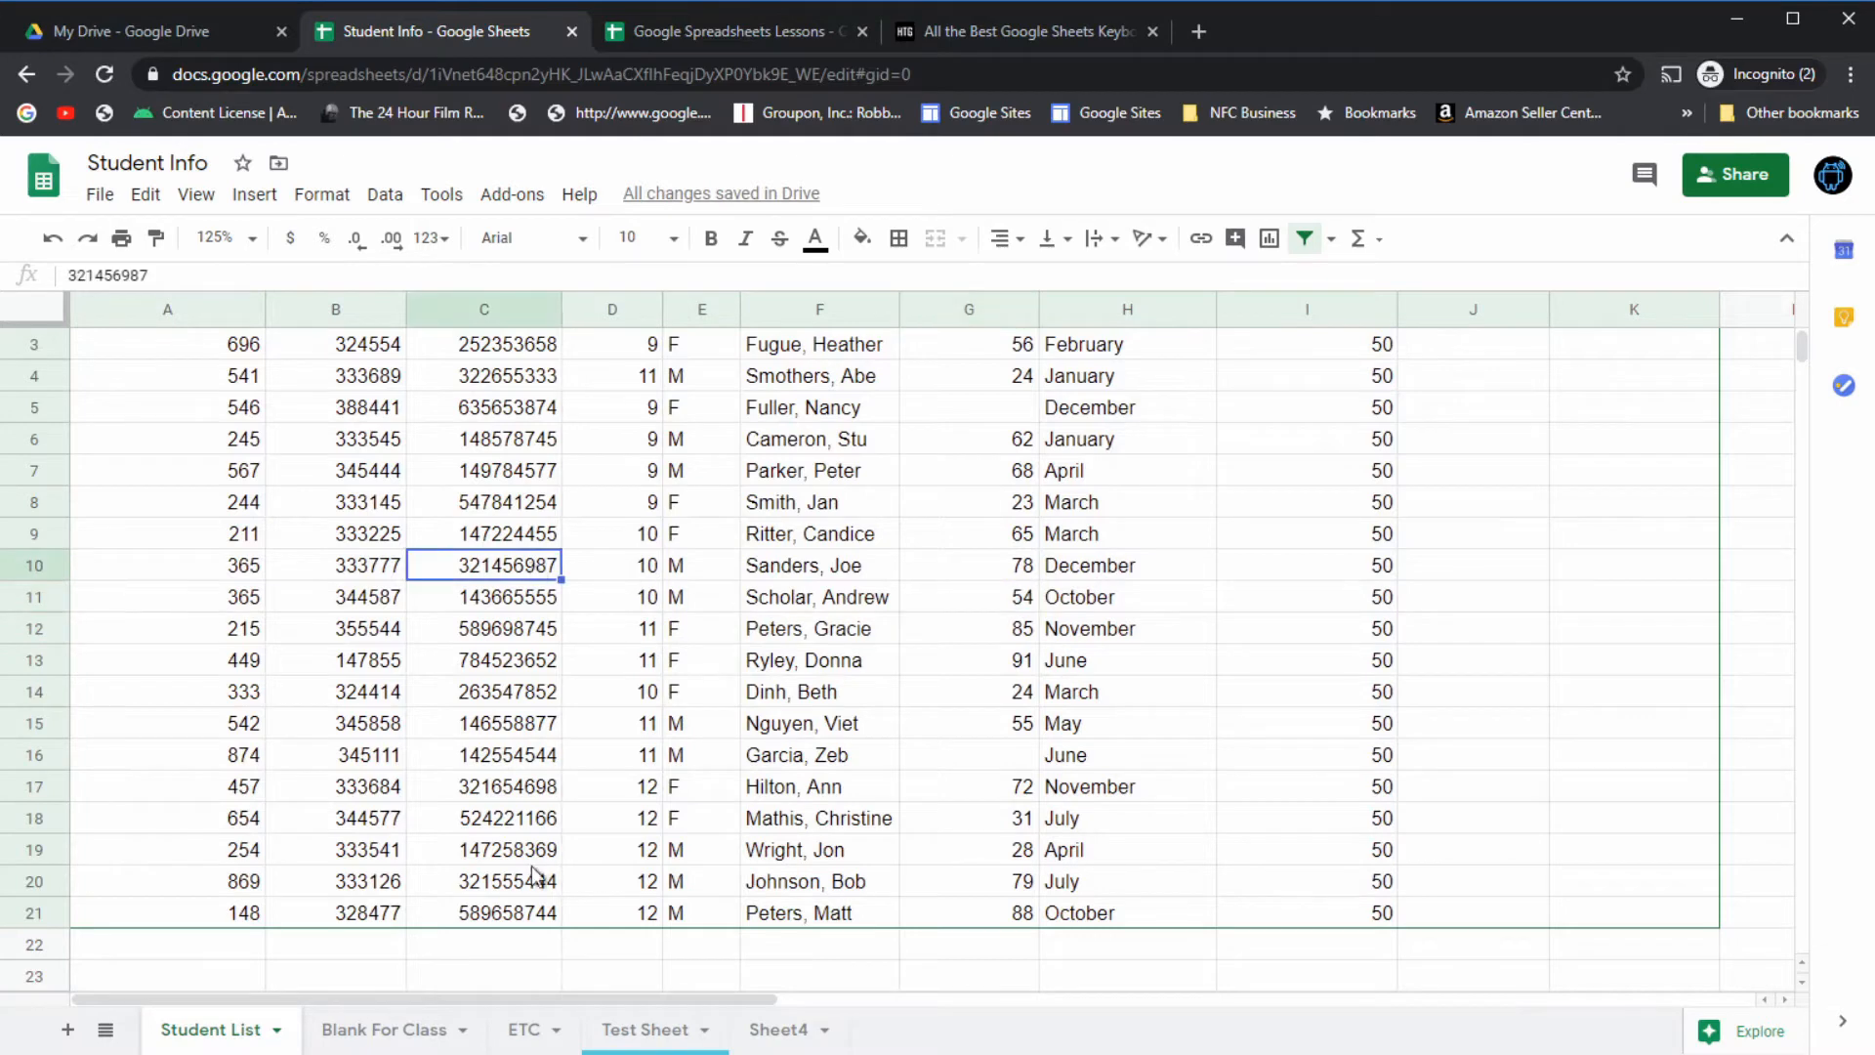
Step: Return to the Google Spreadsheets Lessons spreadsheet and cycle Select All from cell C6 through the Funds table, whole sheet and single cell
{"action": "left_click", "coordinate": [666, 32]}
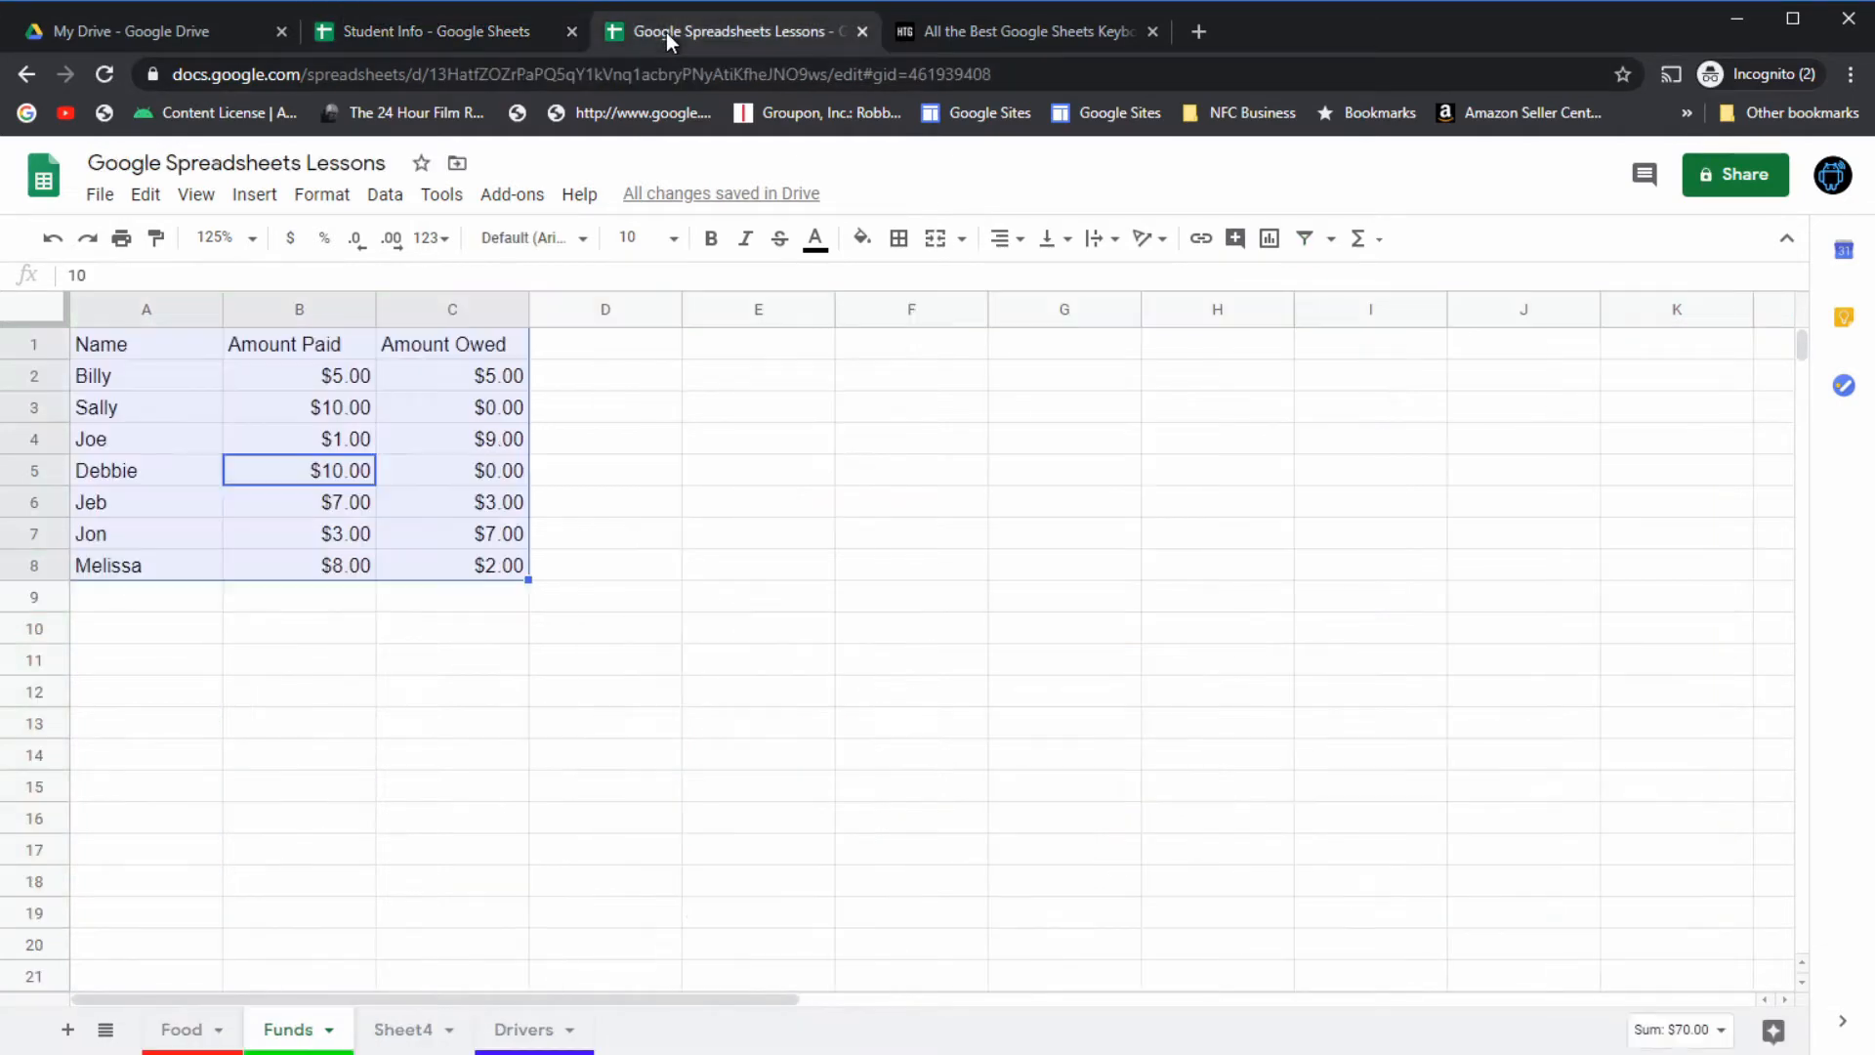
{"action": "left_click", "coordinate": [380, 494]}
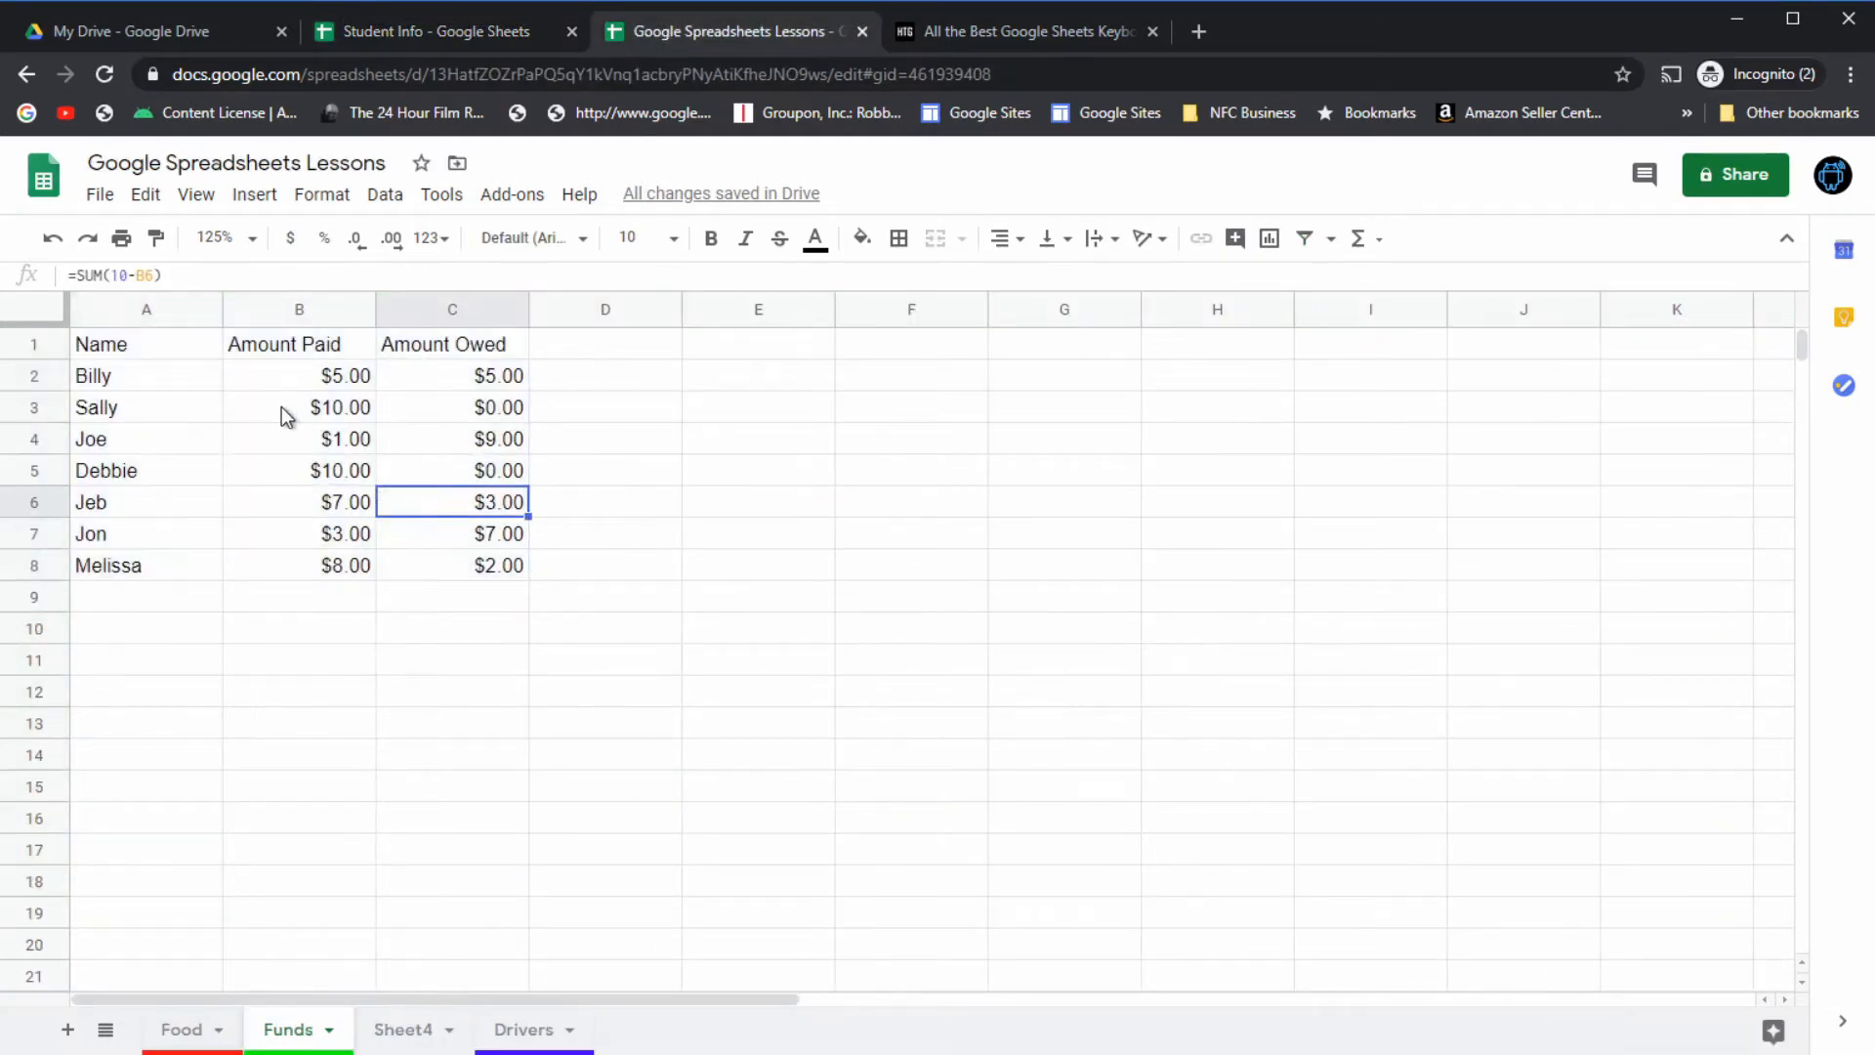
{"action": "key", "text": "ctrl+a"}
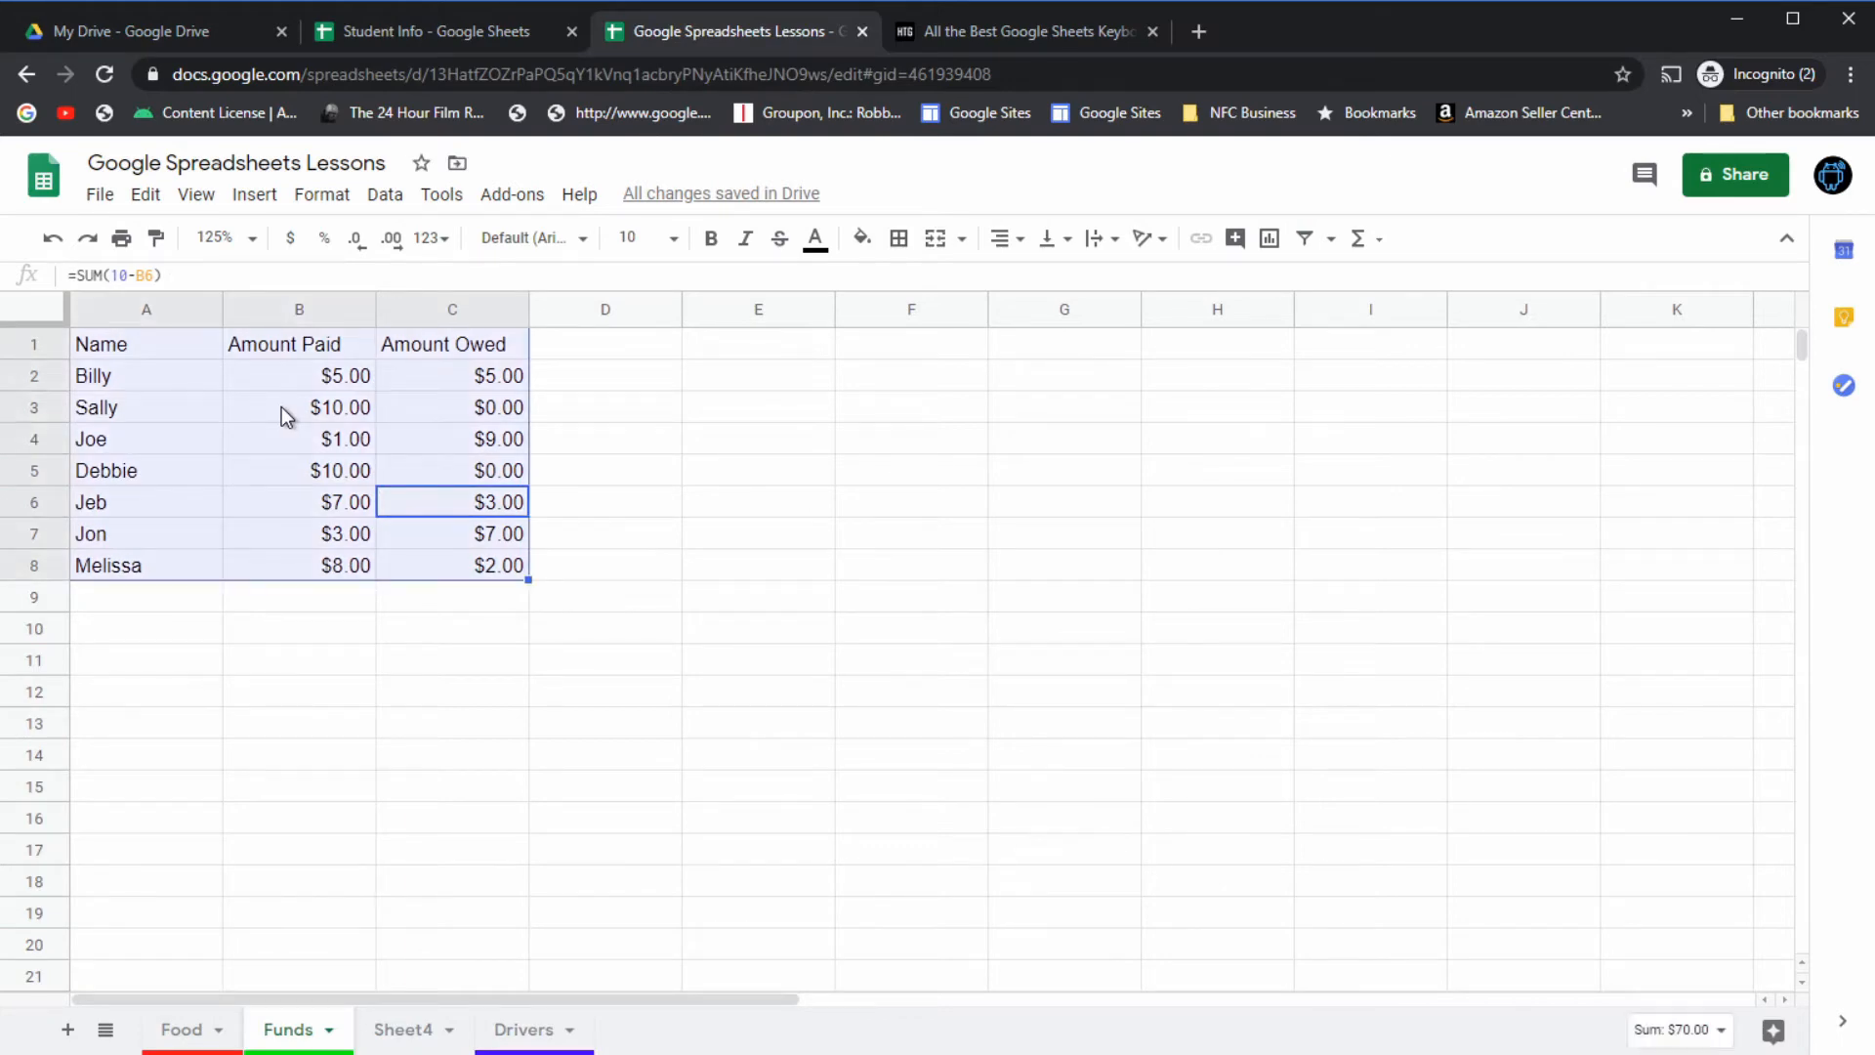
{"action": "key", "text": "ctrl+a"}
{"action": "key", "text": "ctrl+a"}
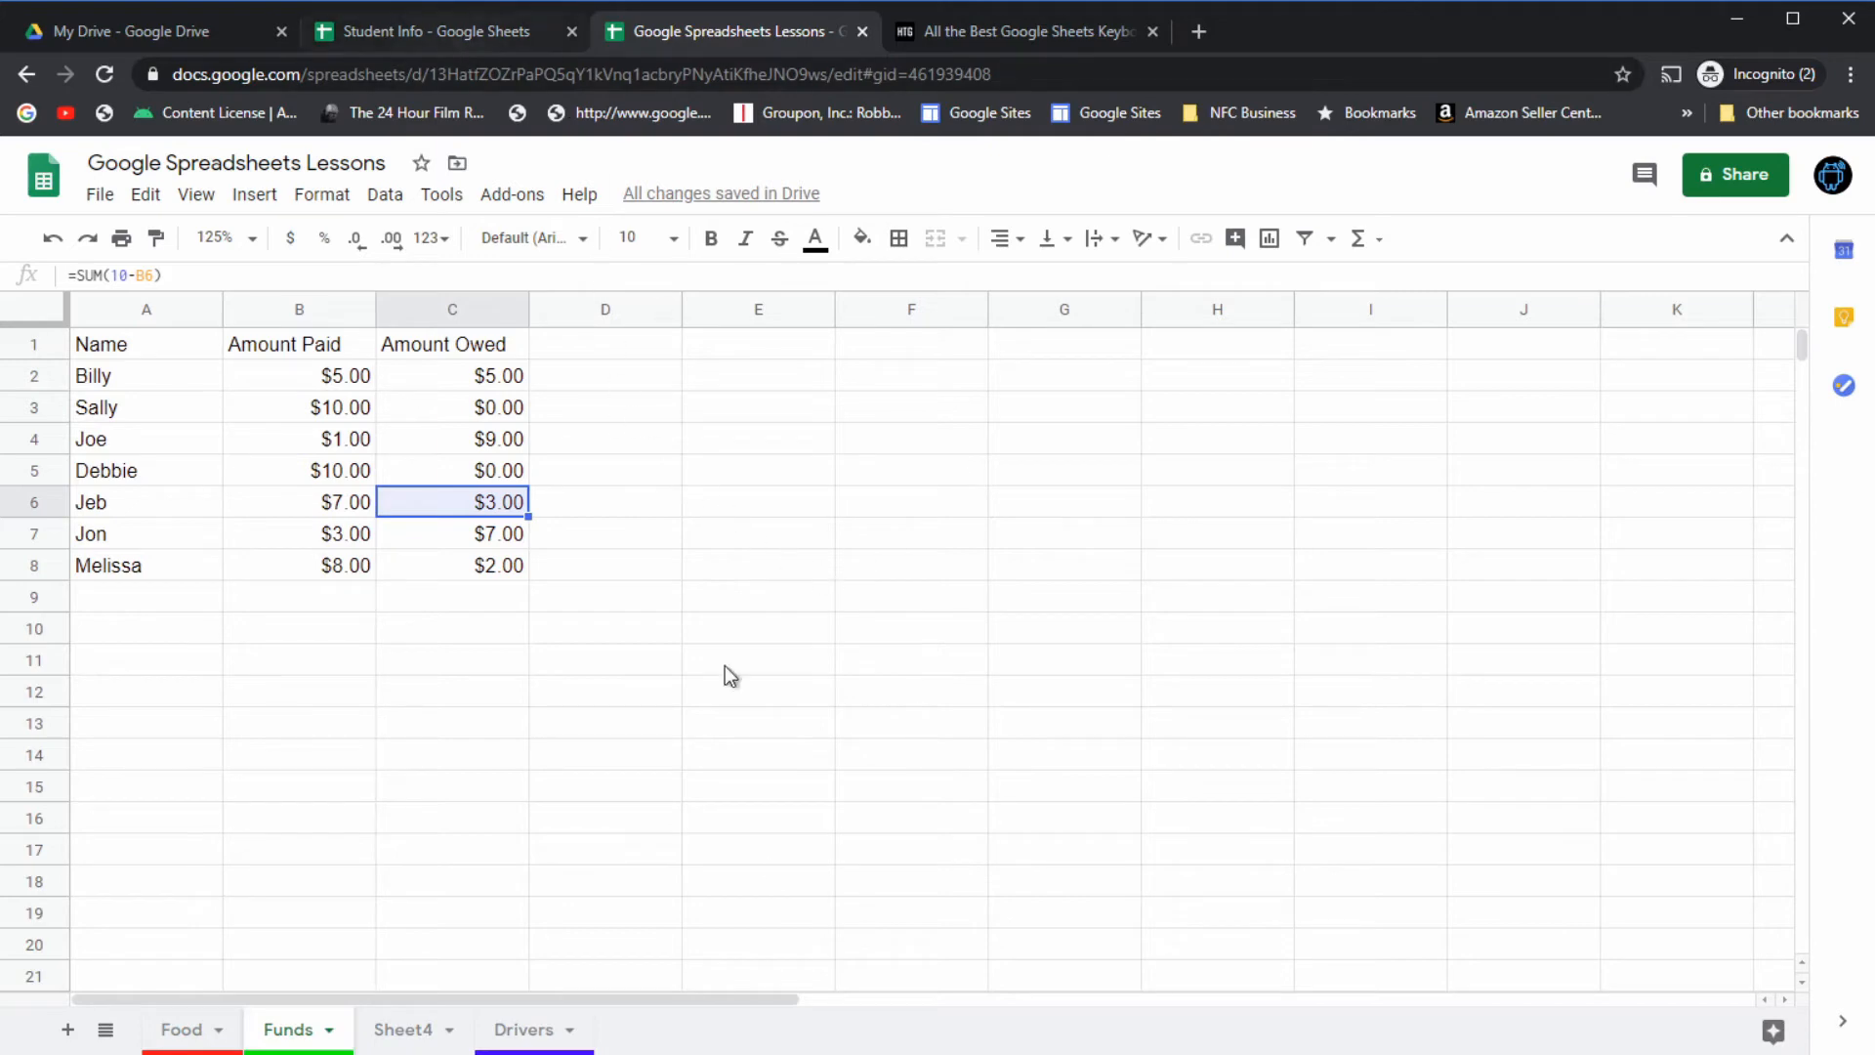
Step: Check the shortcut list on Sheet4, and select the Funds table's Amount Paid column starting from cell B3
{"action": "left_click", "coordinate": [393, 1033]}
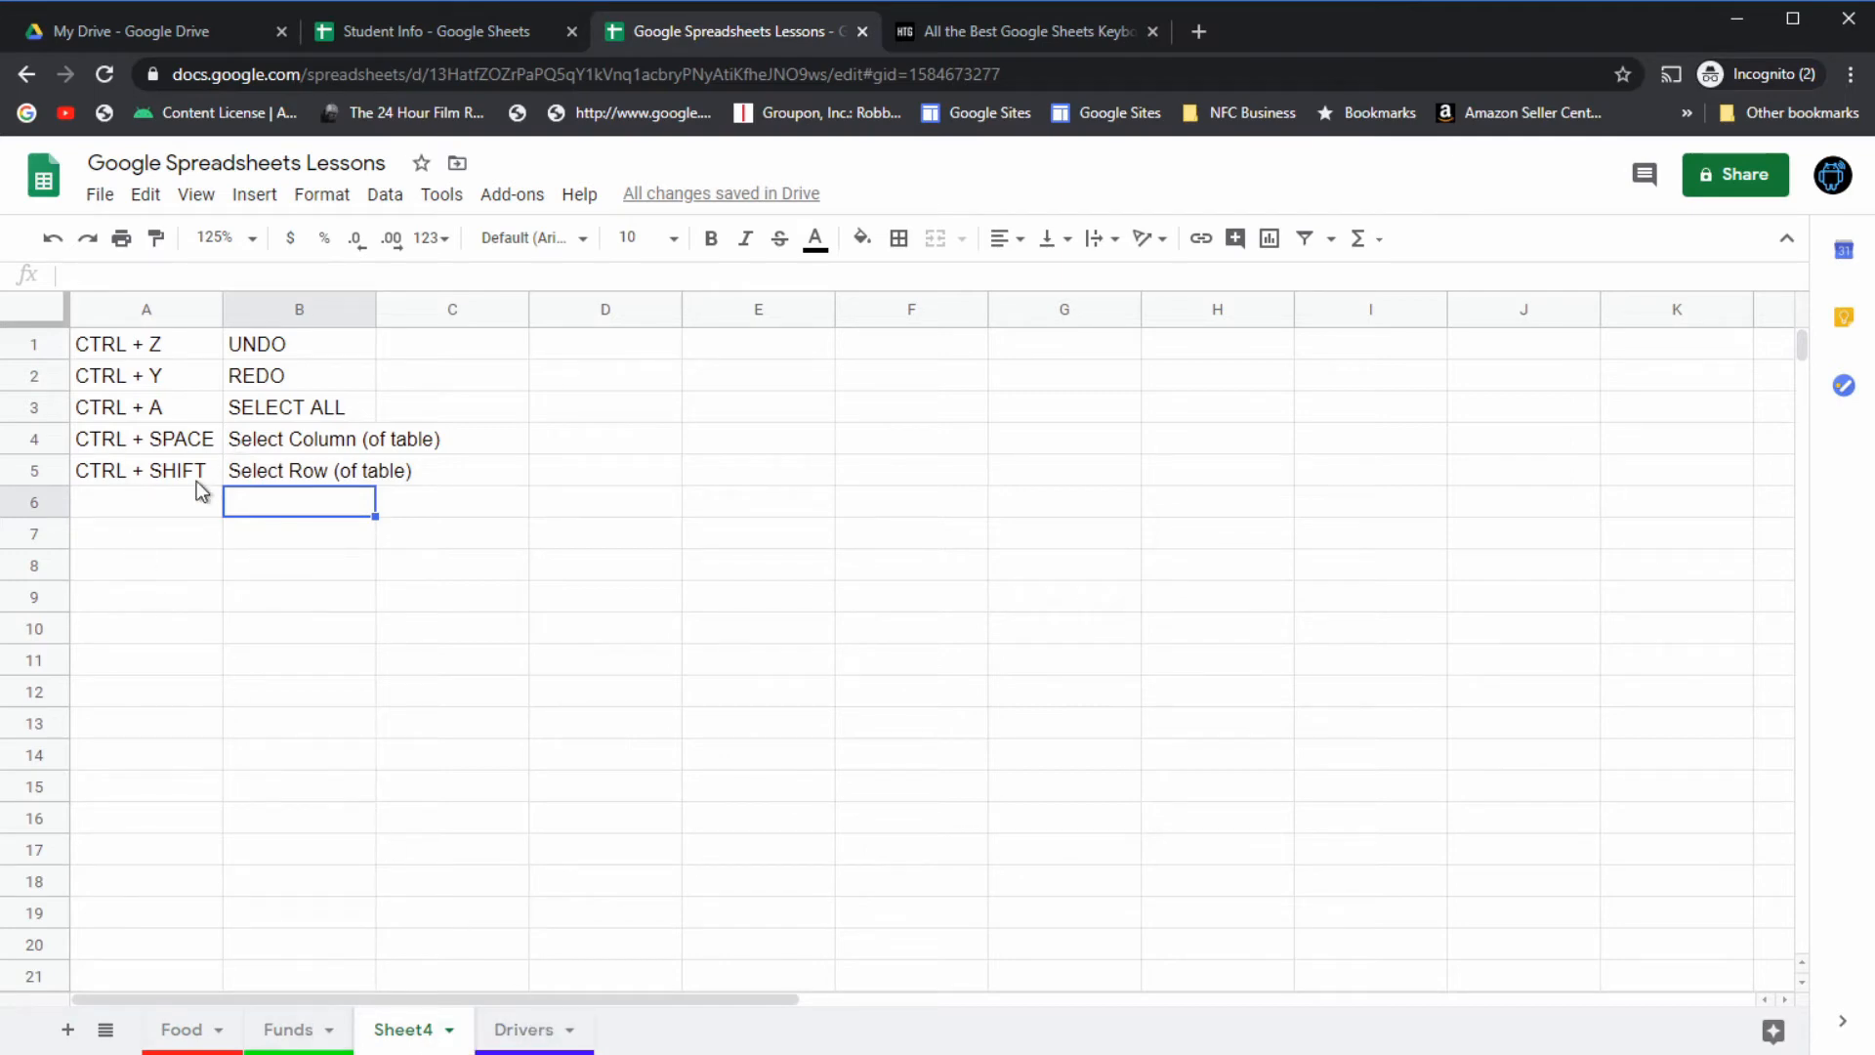
{"action": "left_click", "coordinate": [523, 1031]}
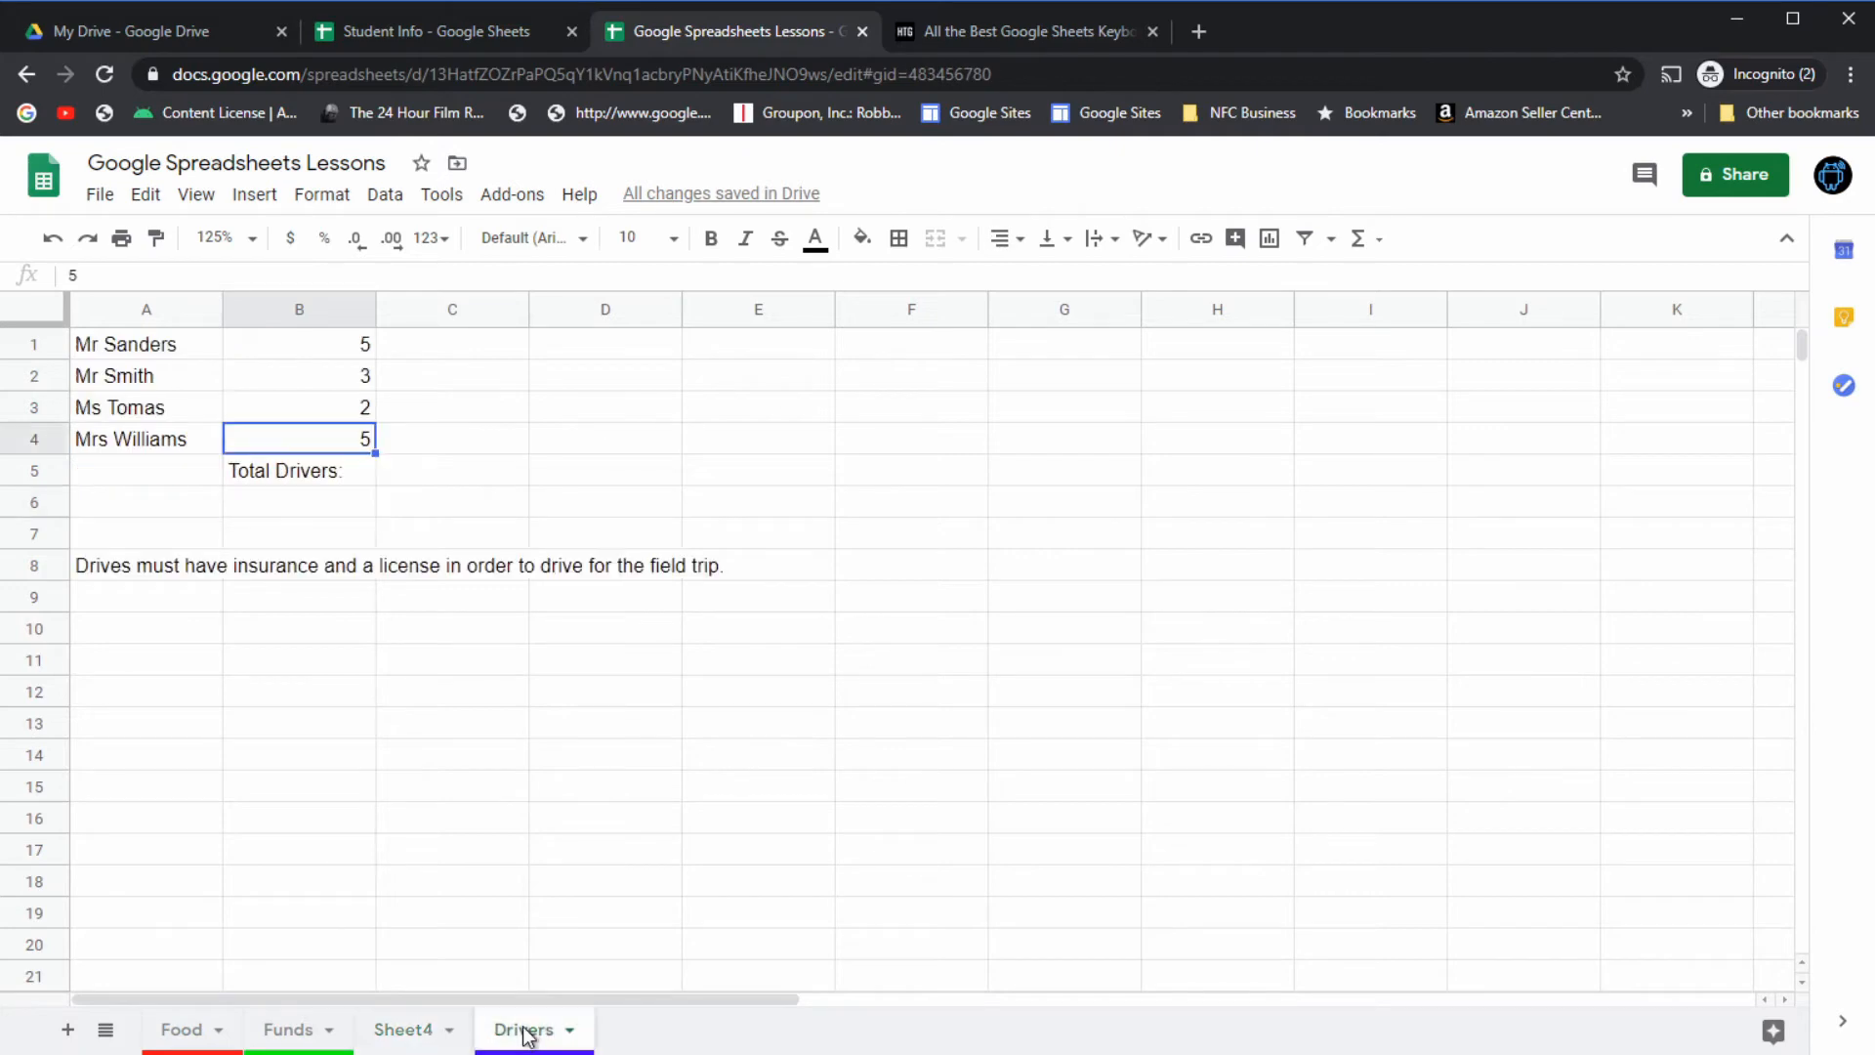
{"action": "left_click", "coordinate": [288, 1030]}
{"action": "left_click", "coordinate": [337, 411]}
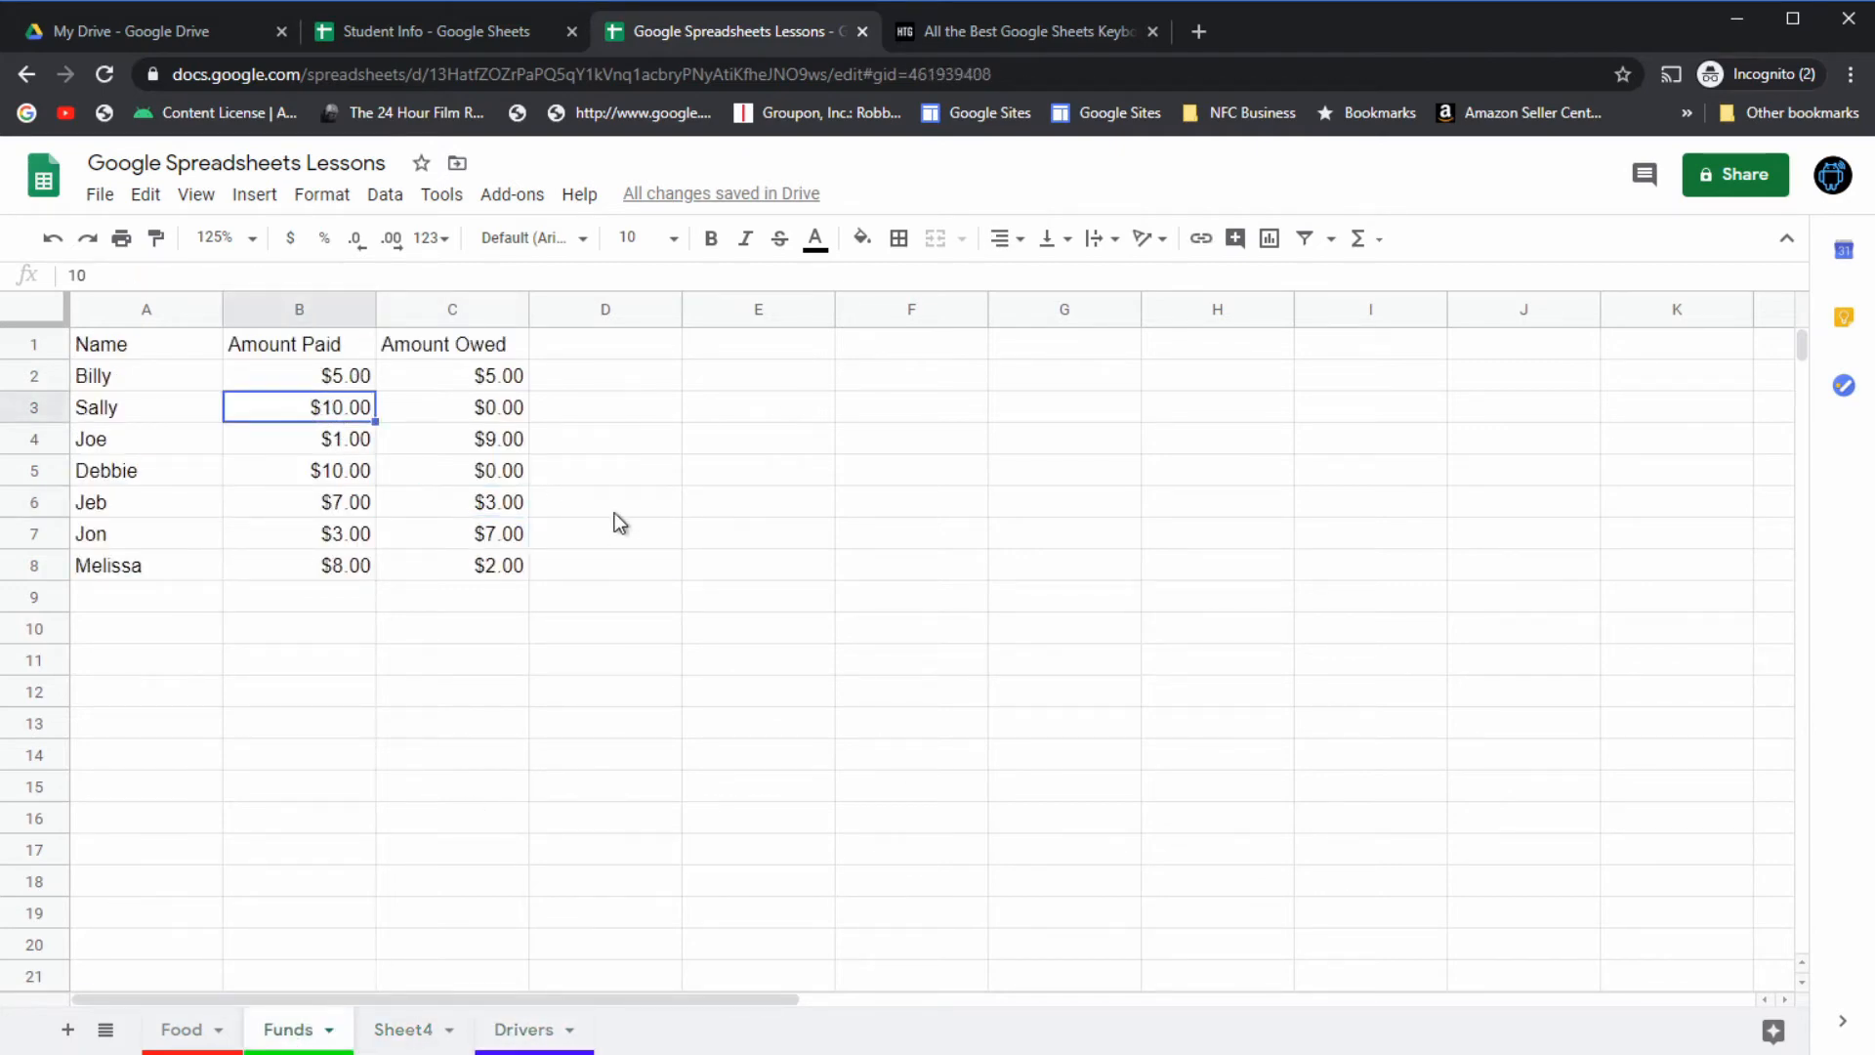
{"action": "key", "text": "ctrl+space"}
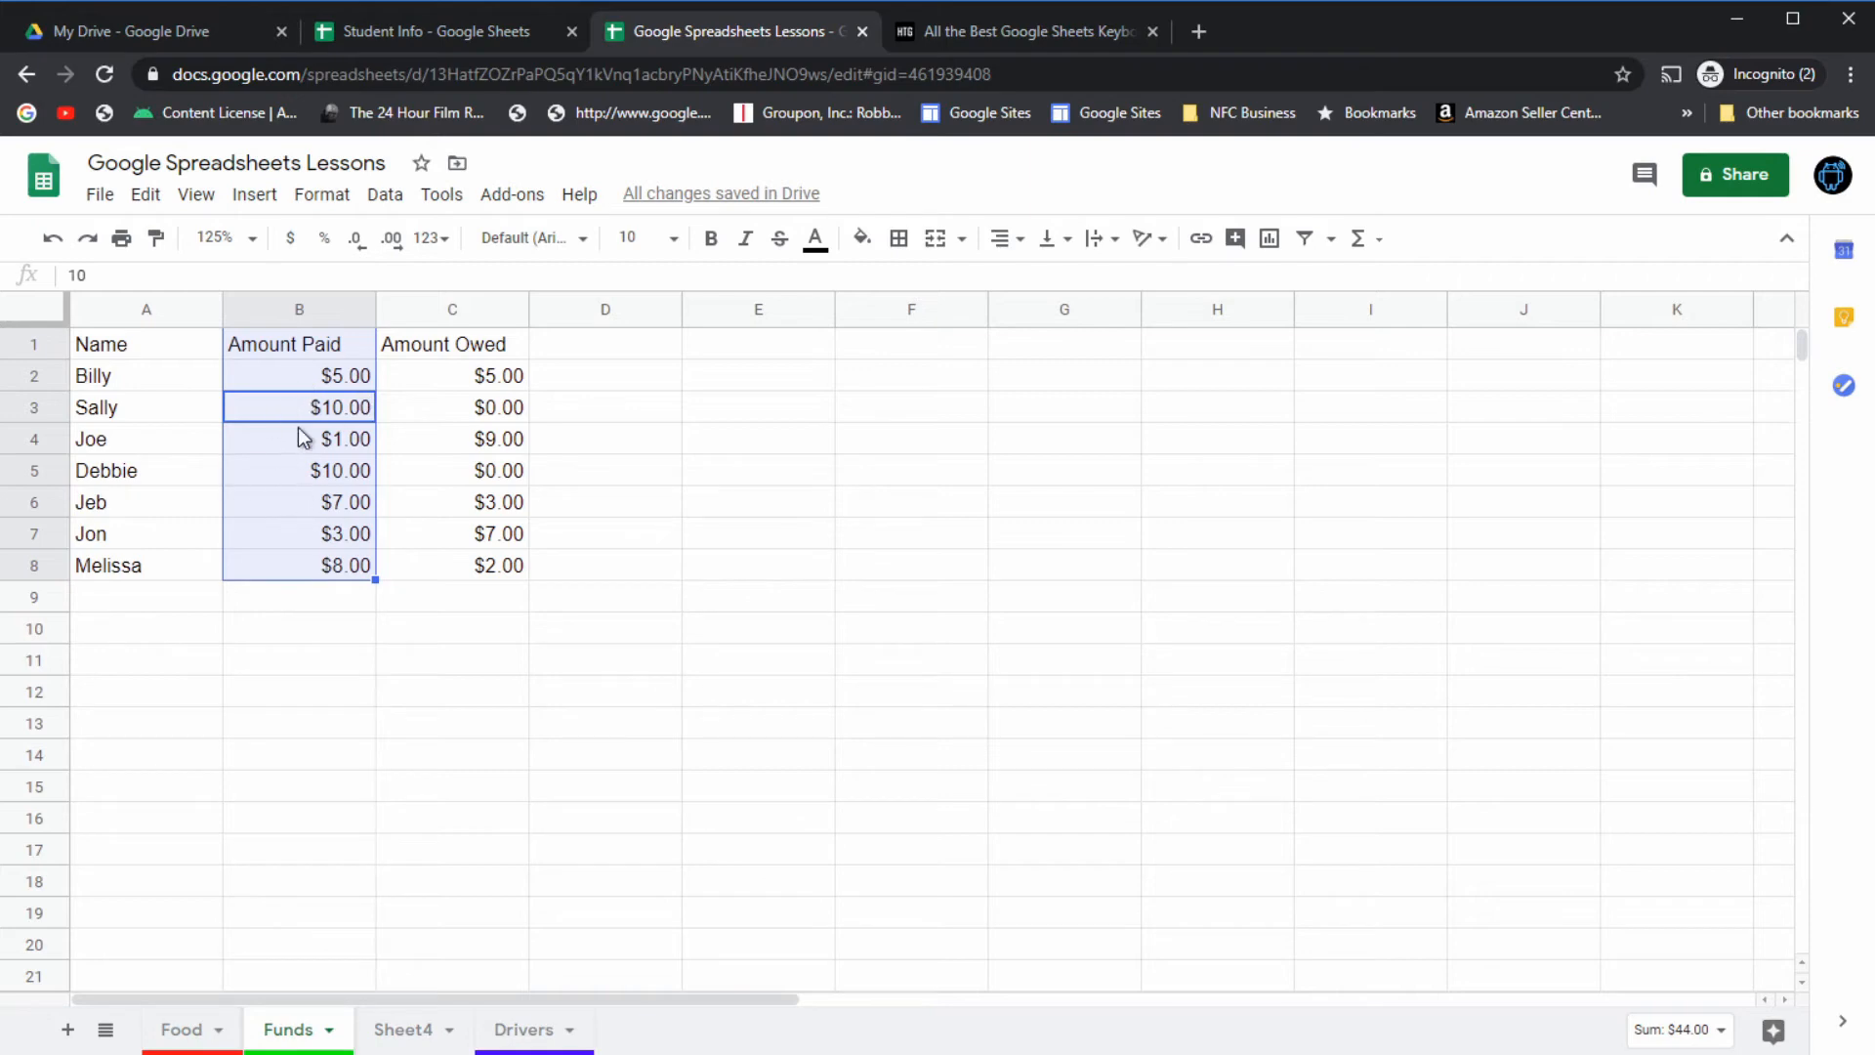
Step: Starting from cell B5, select row 5 within the Funds table and extend the selection to the entire sheet row
{"action": "left_click", "coordinate": [290, 461]}
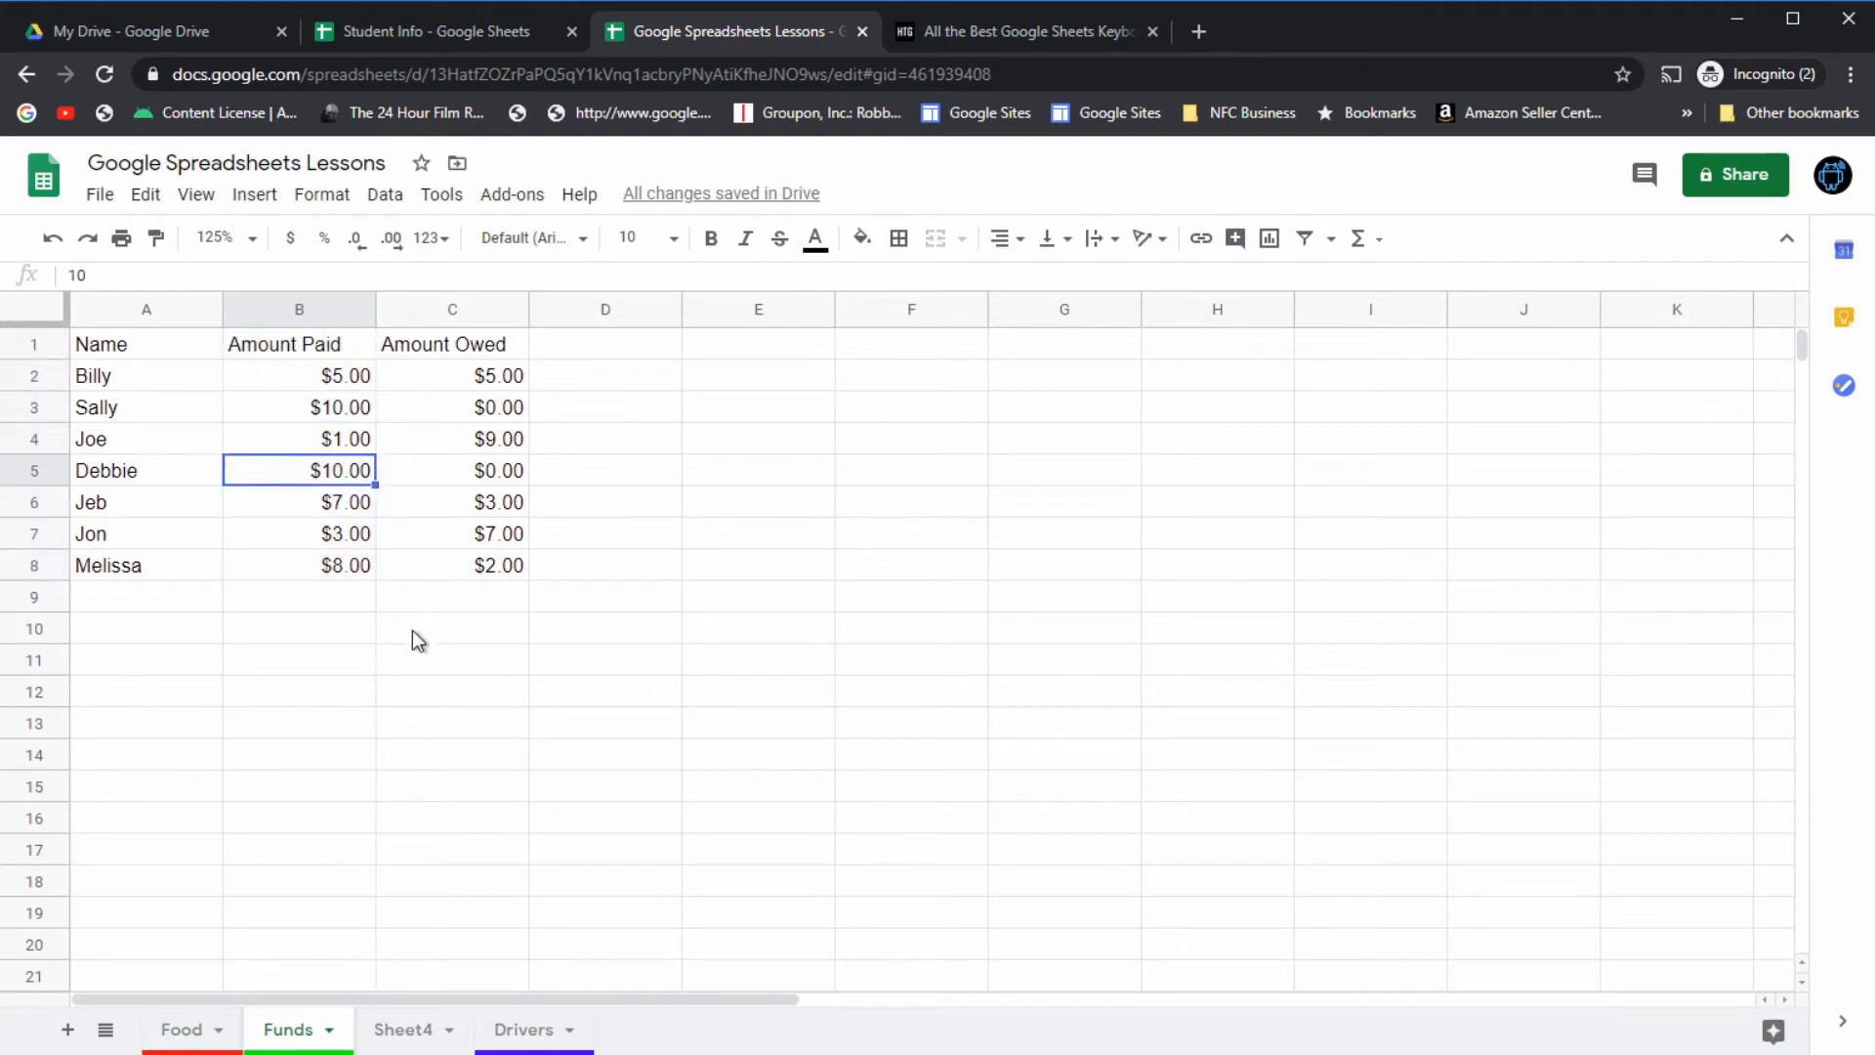
{"action": "key", "text": "shift+Right"}
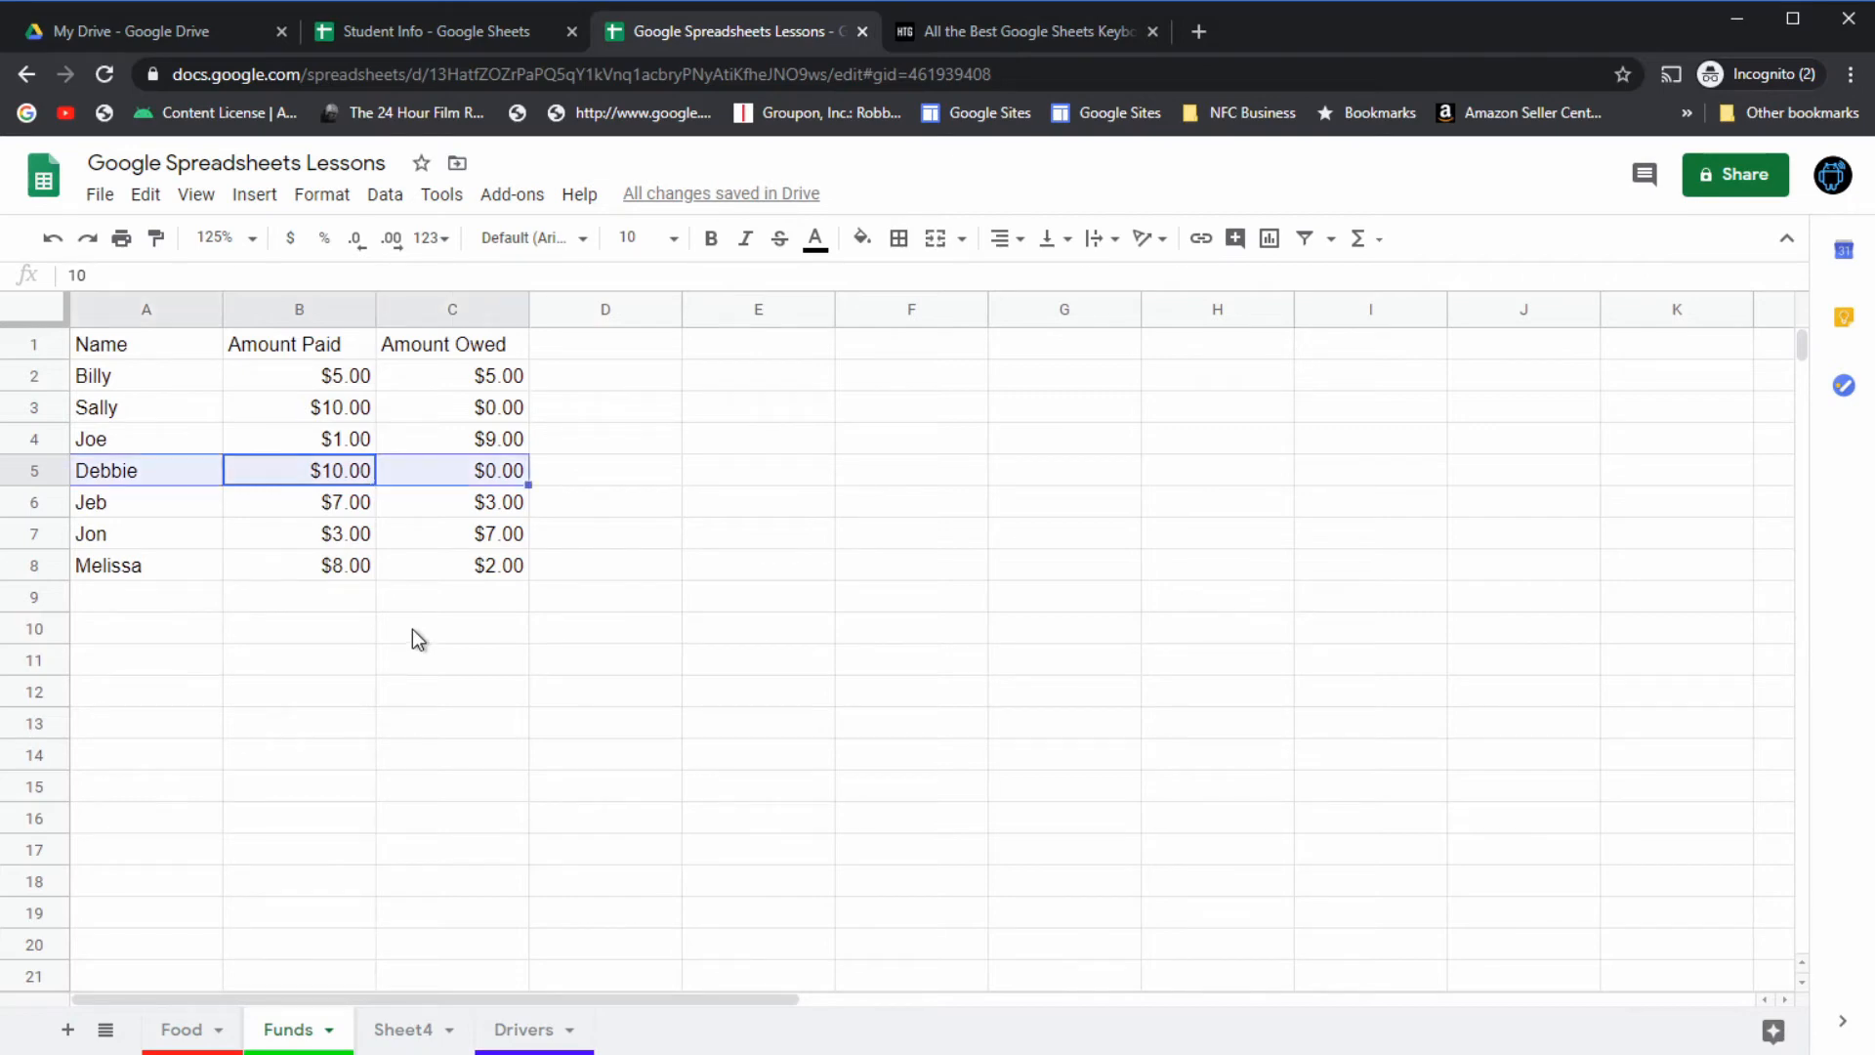
{"action": "key", "text": "shift+Left"}
{"action": "key", "text": "shift+space"}
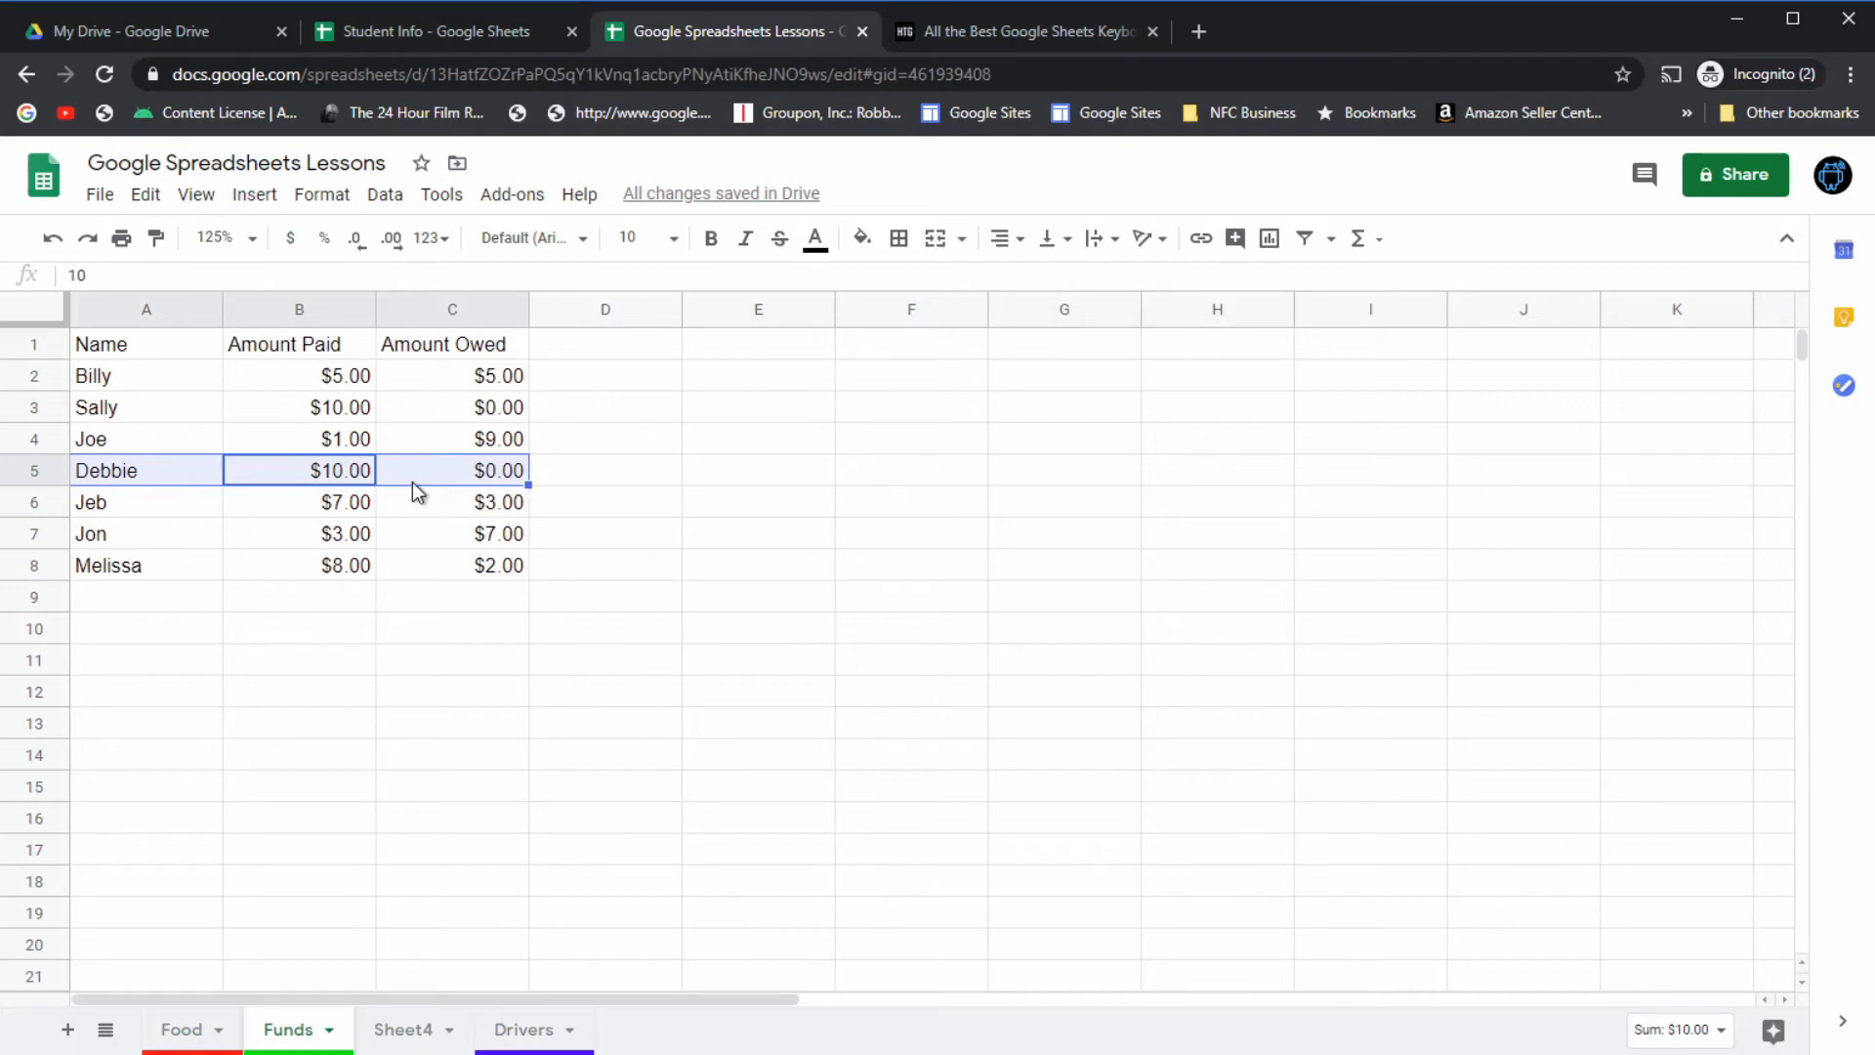
{"action": "key", "text": "shift+space"}
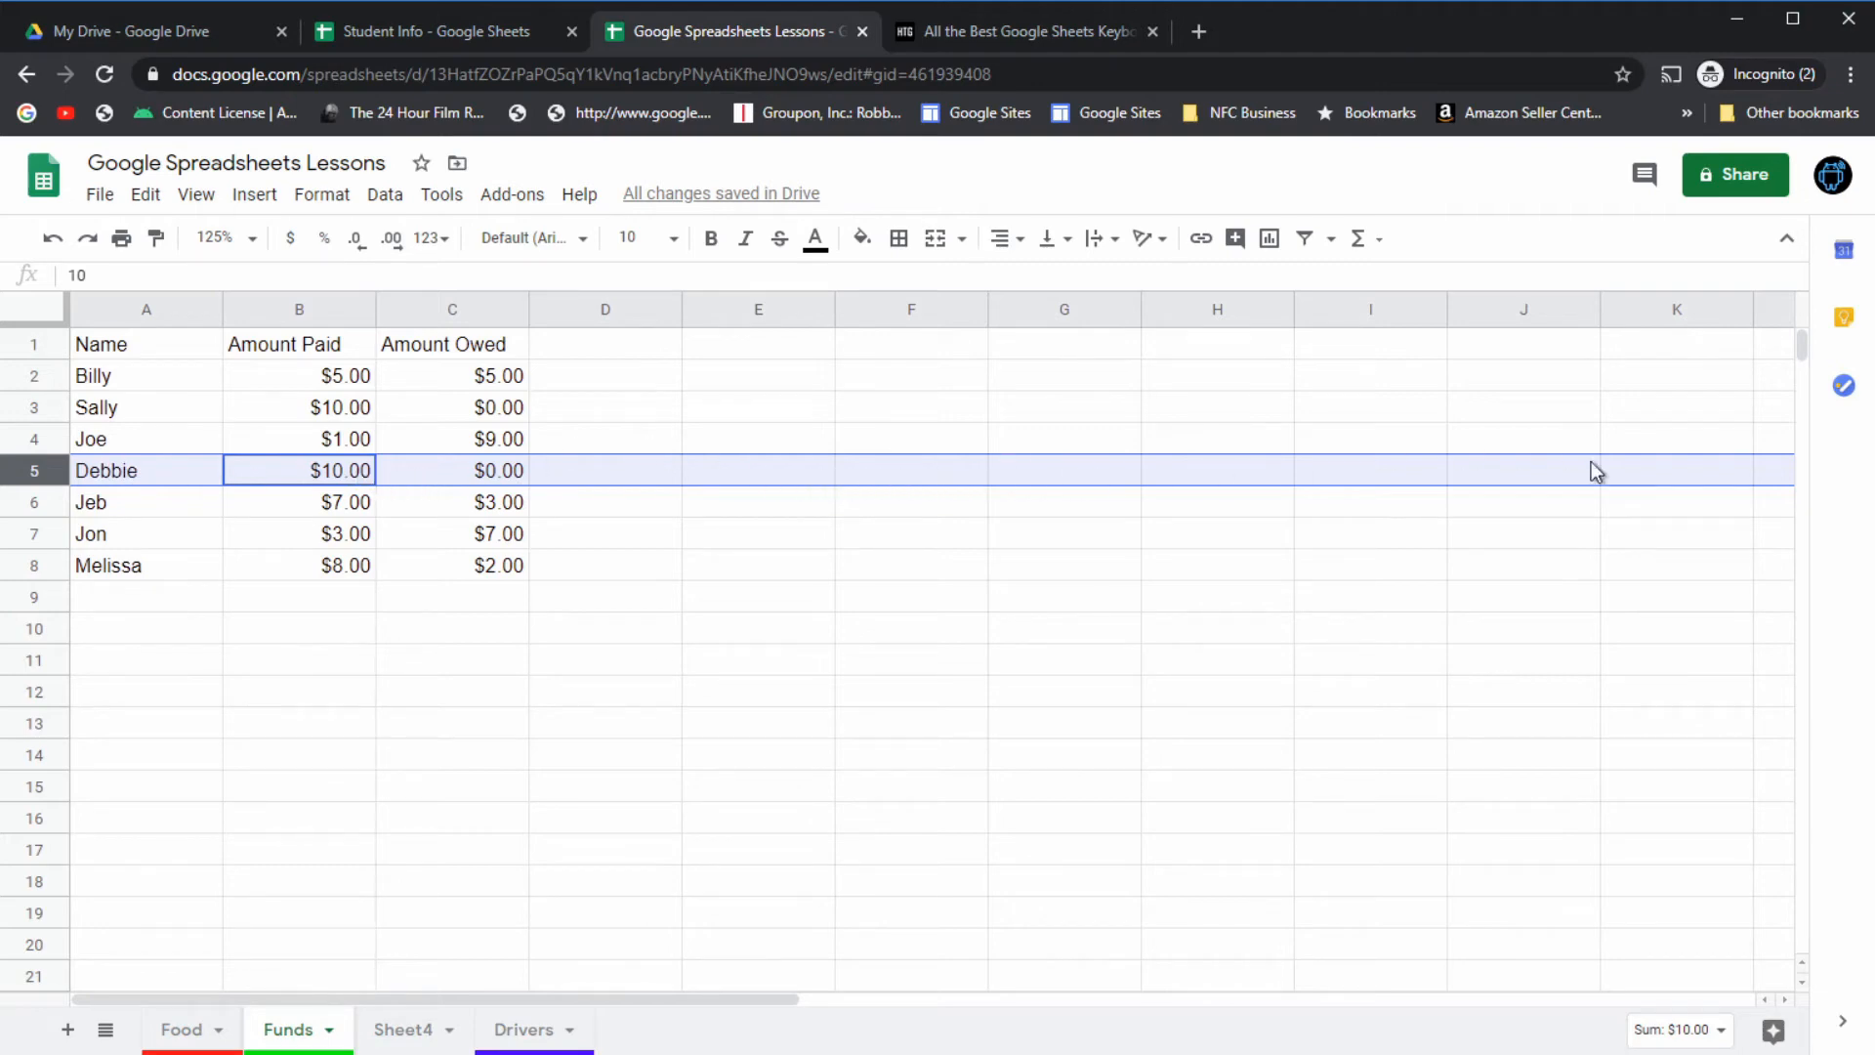
Step: Select entire rows 5 and 6 and column C one at a time using their headers, ending on column C
{"action": "left_click", "coordinate": [305, 470]}
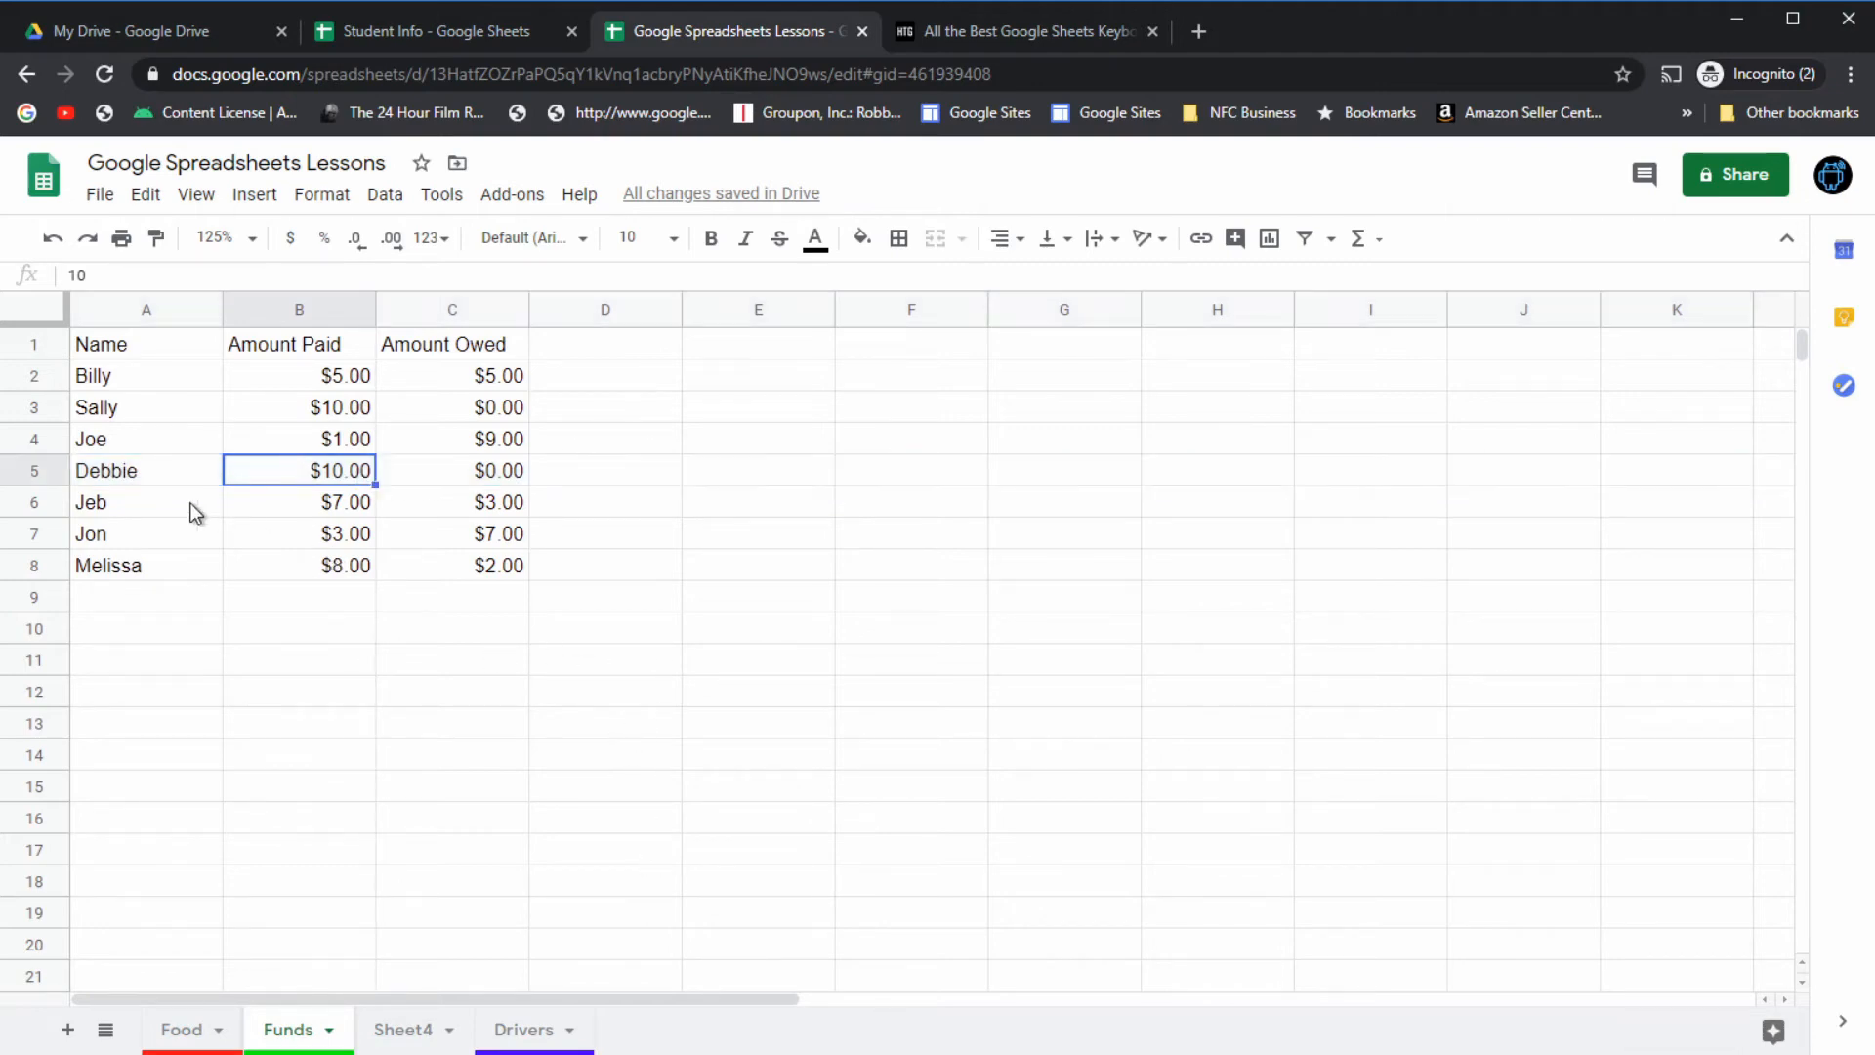
{"action": "left_click", "coordinate": [39, 467]}
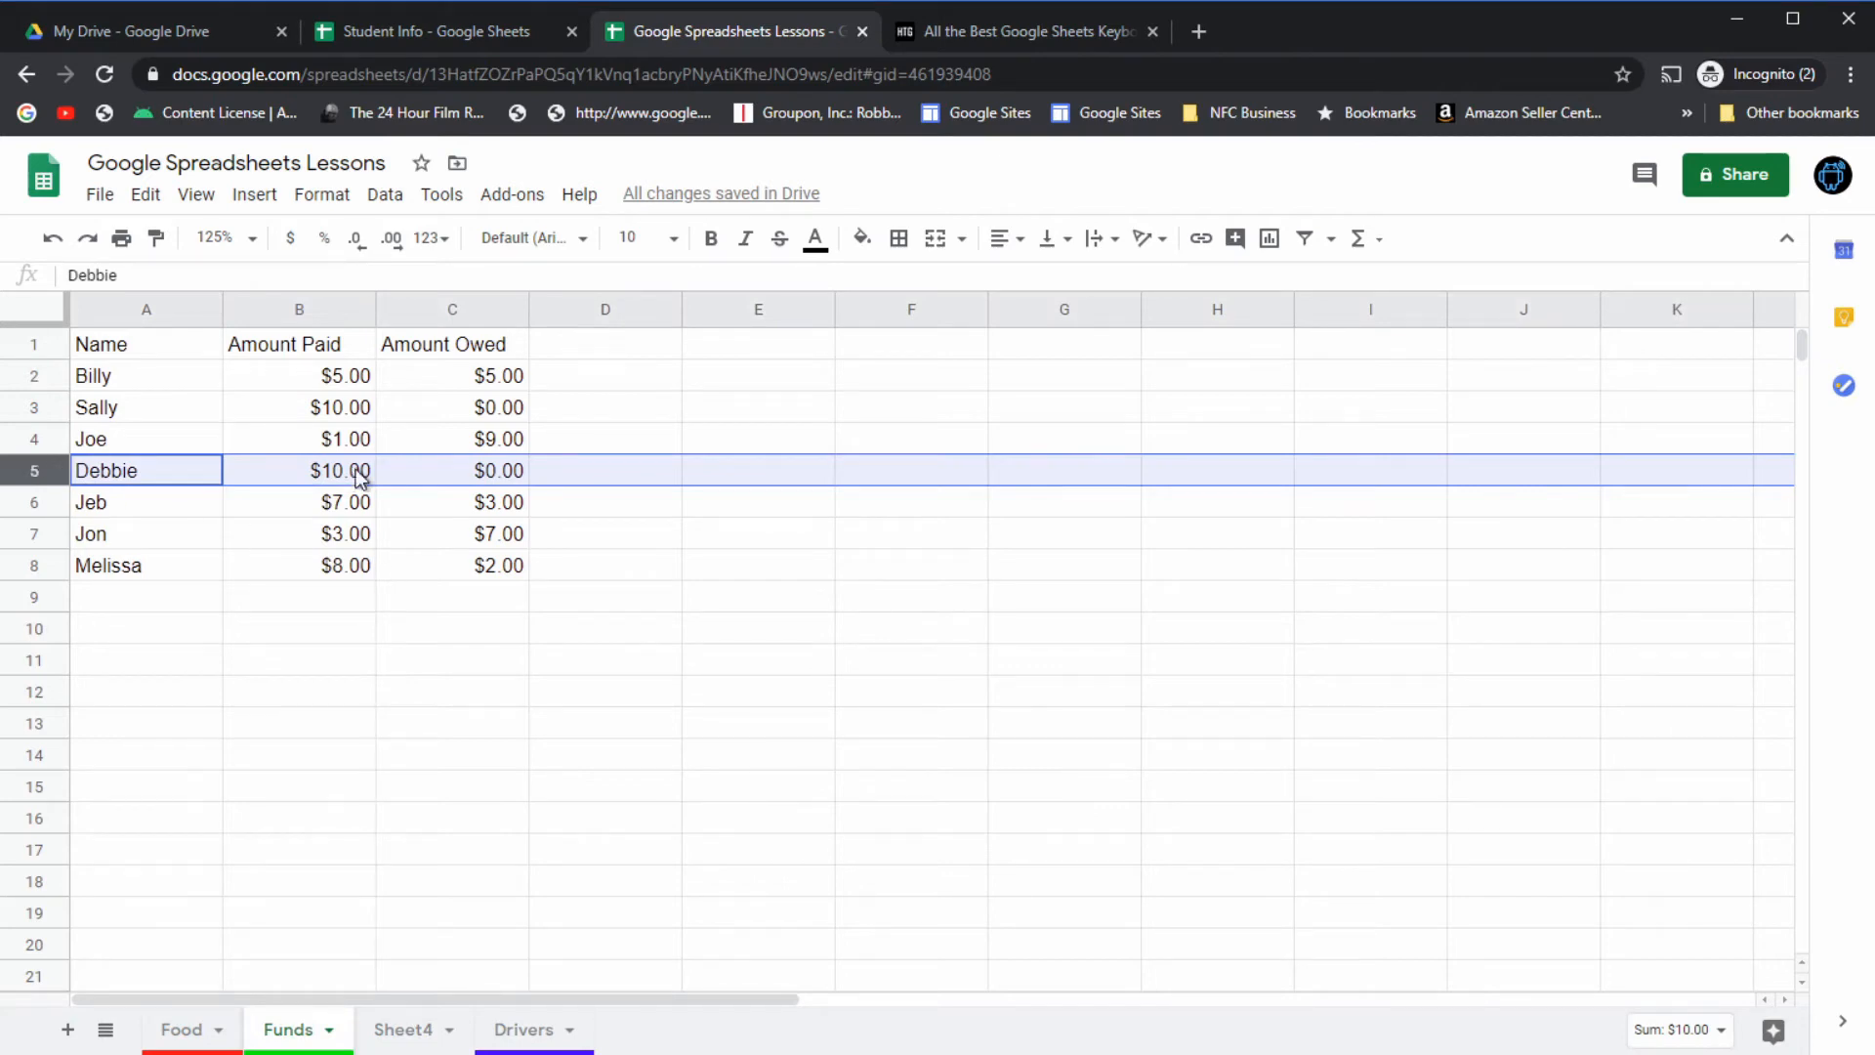
{"action": "left_click", "coordinate": [428, 313]}
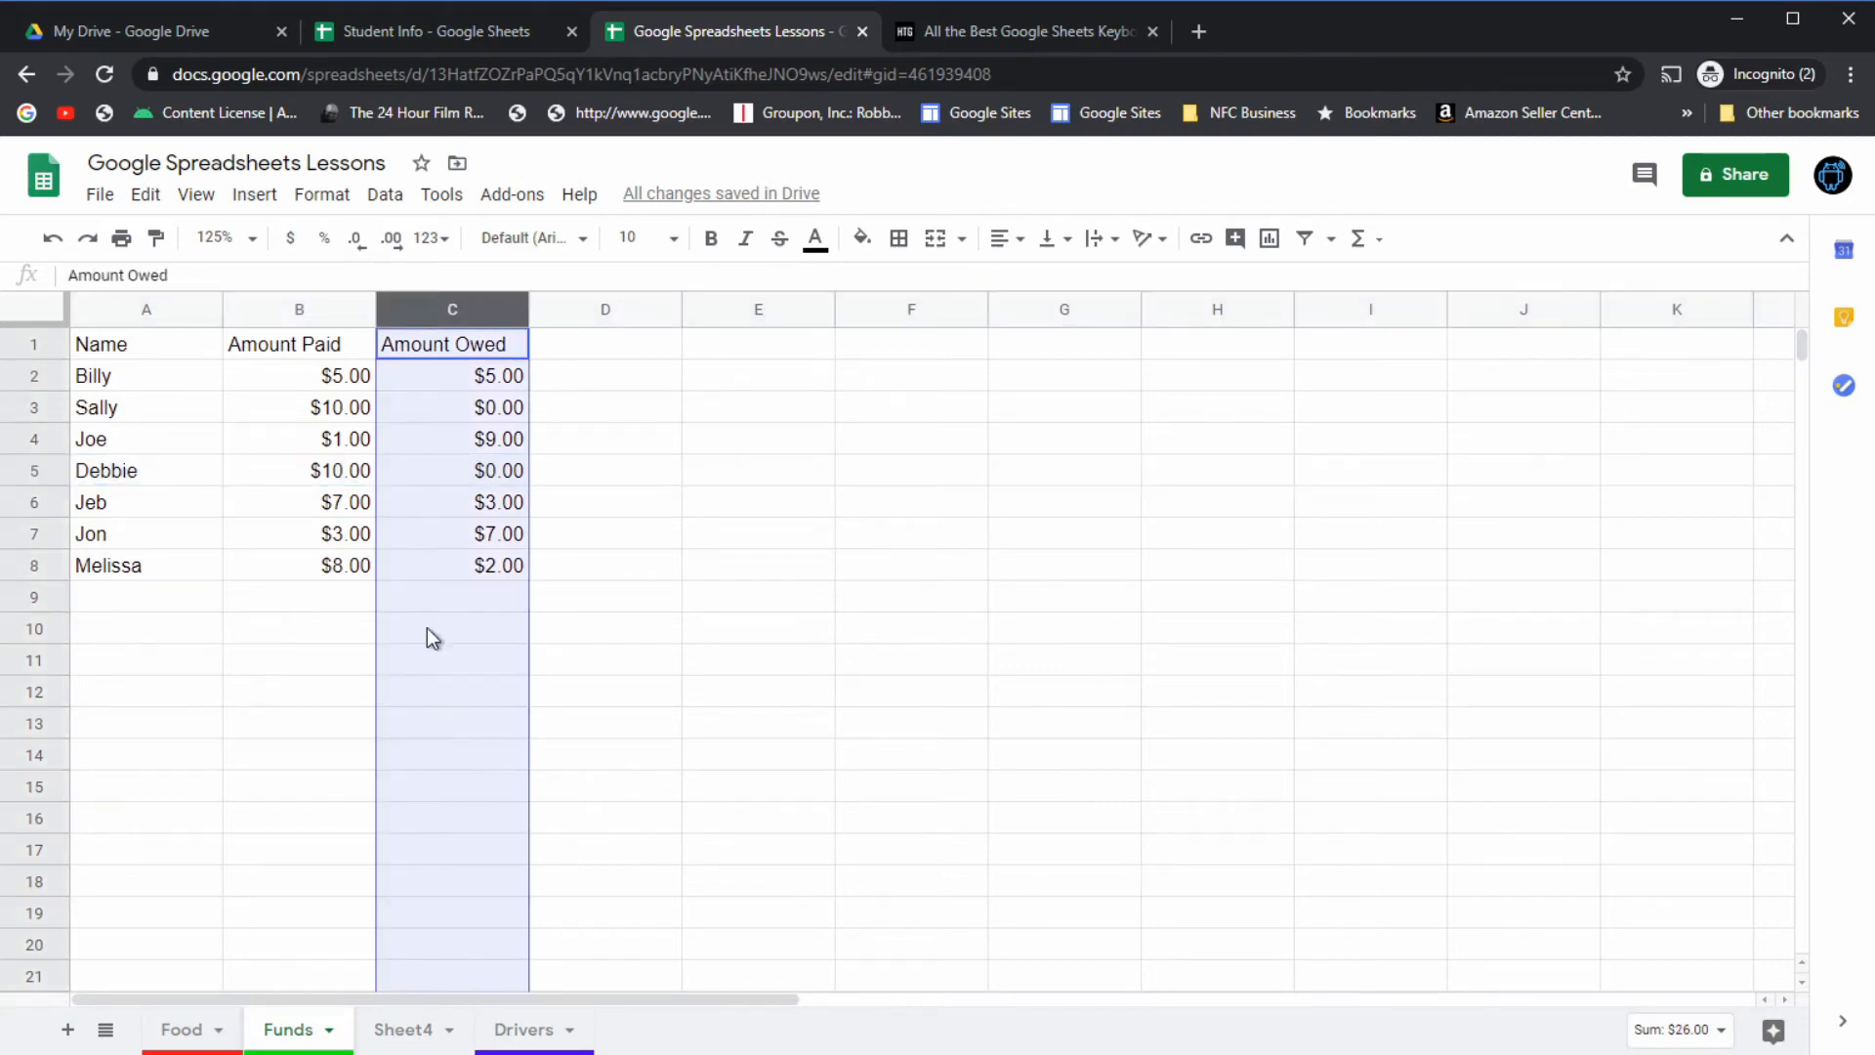
{"action": "left_click", "coordinate": [39, 502]}
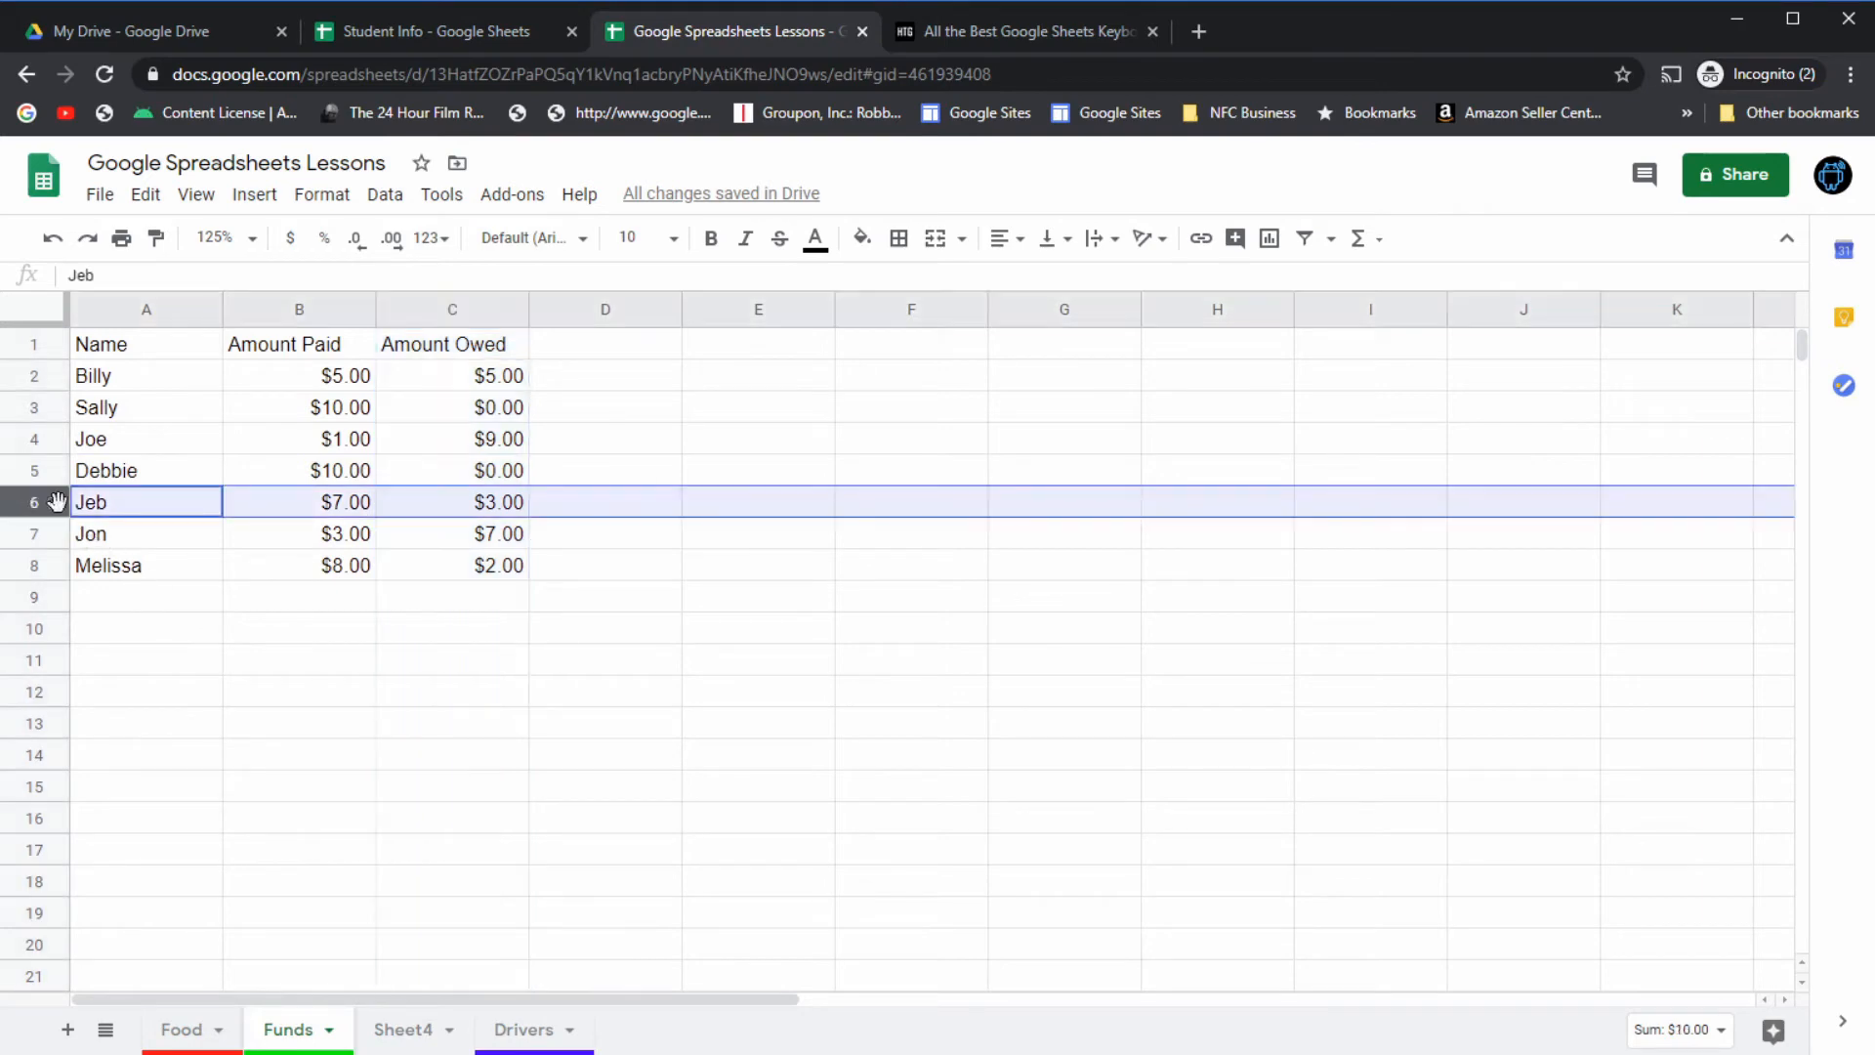
{"action": "left_click", "coordinate": [420, 312]}
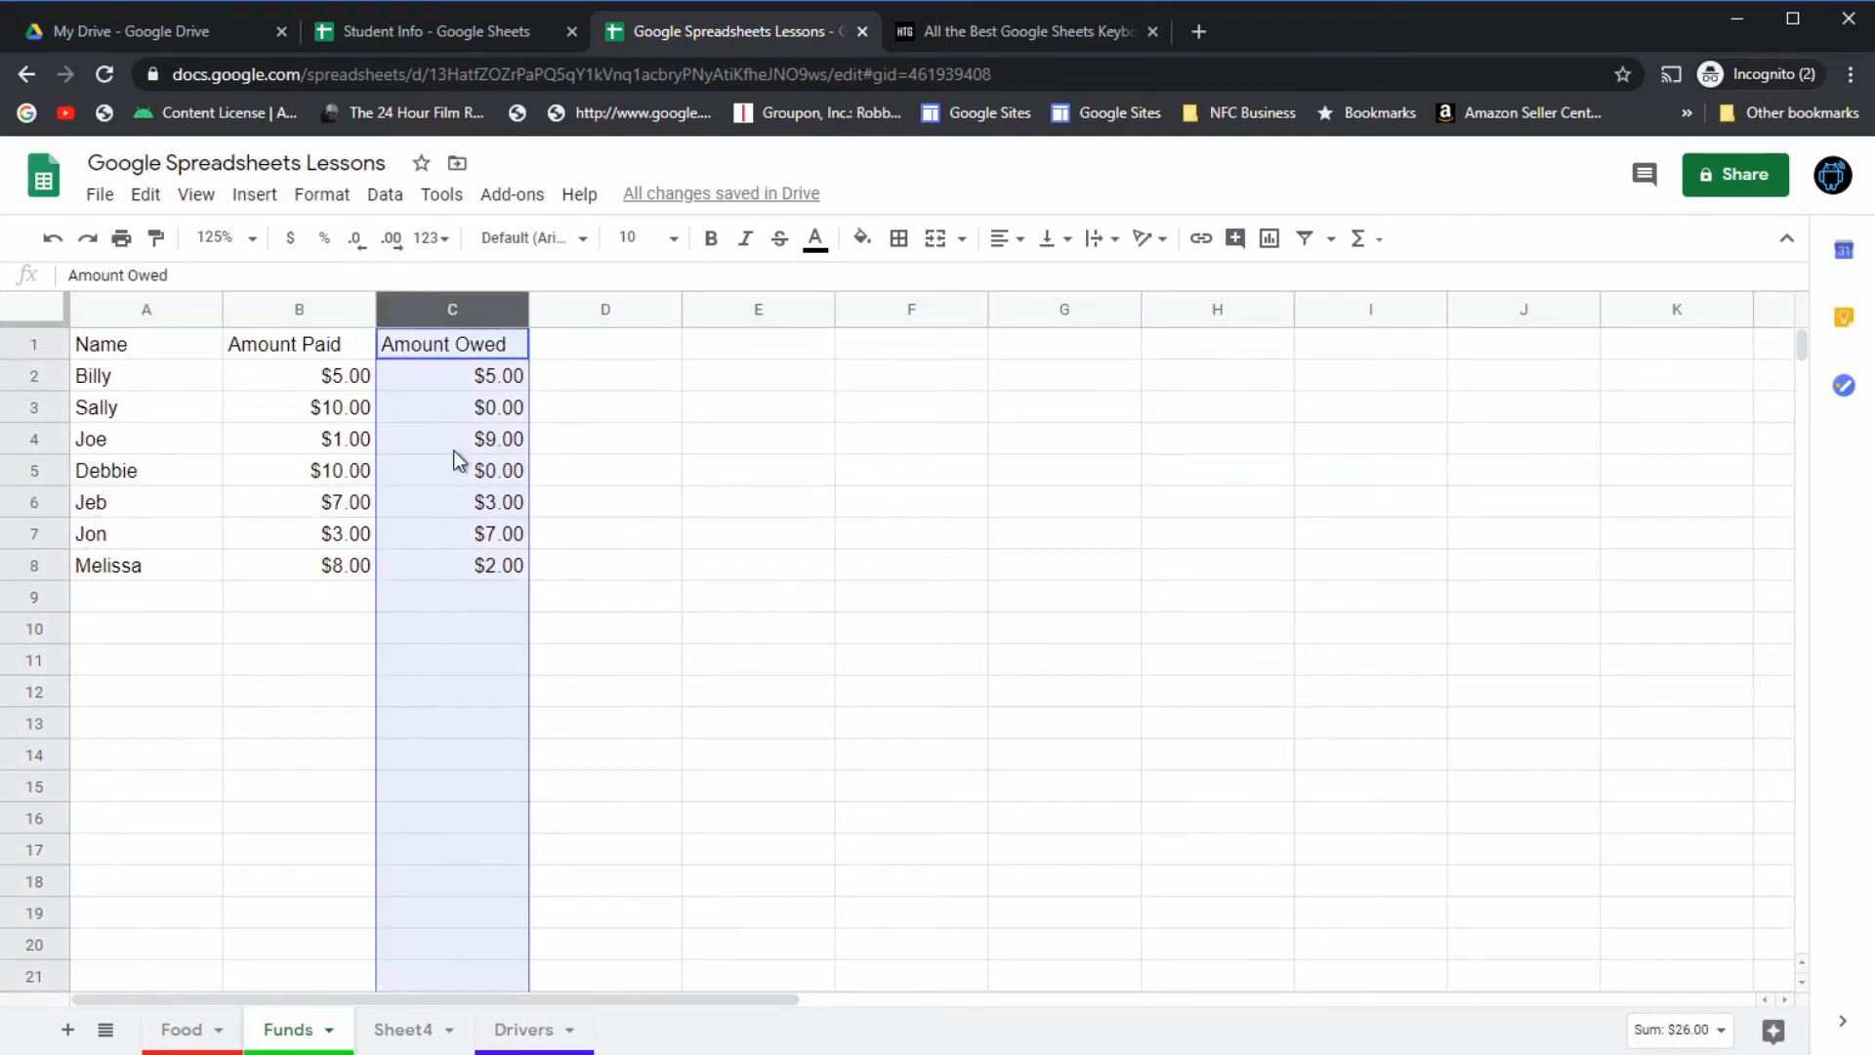
Step: Select the table's Amount Paid column starting from cell B5, and select the row range A7:C7 starting from cell C7
{"action": "left_click", "coordinate": [349, 479]}
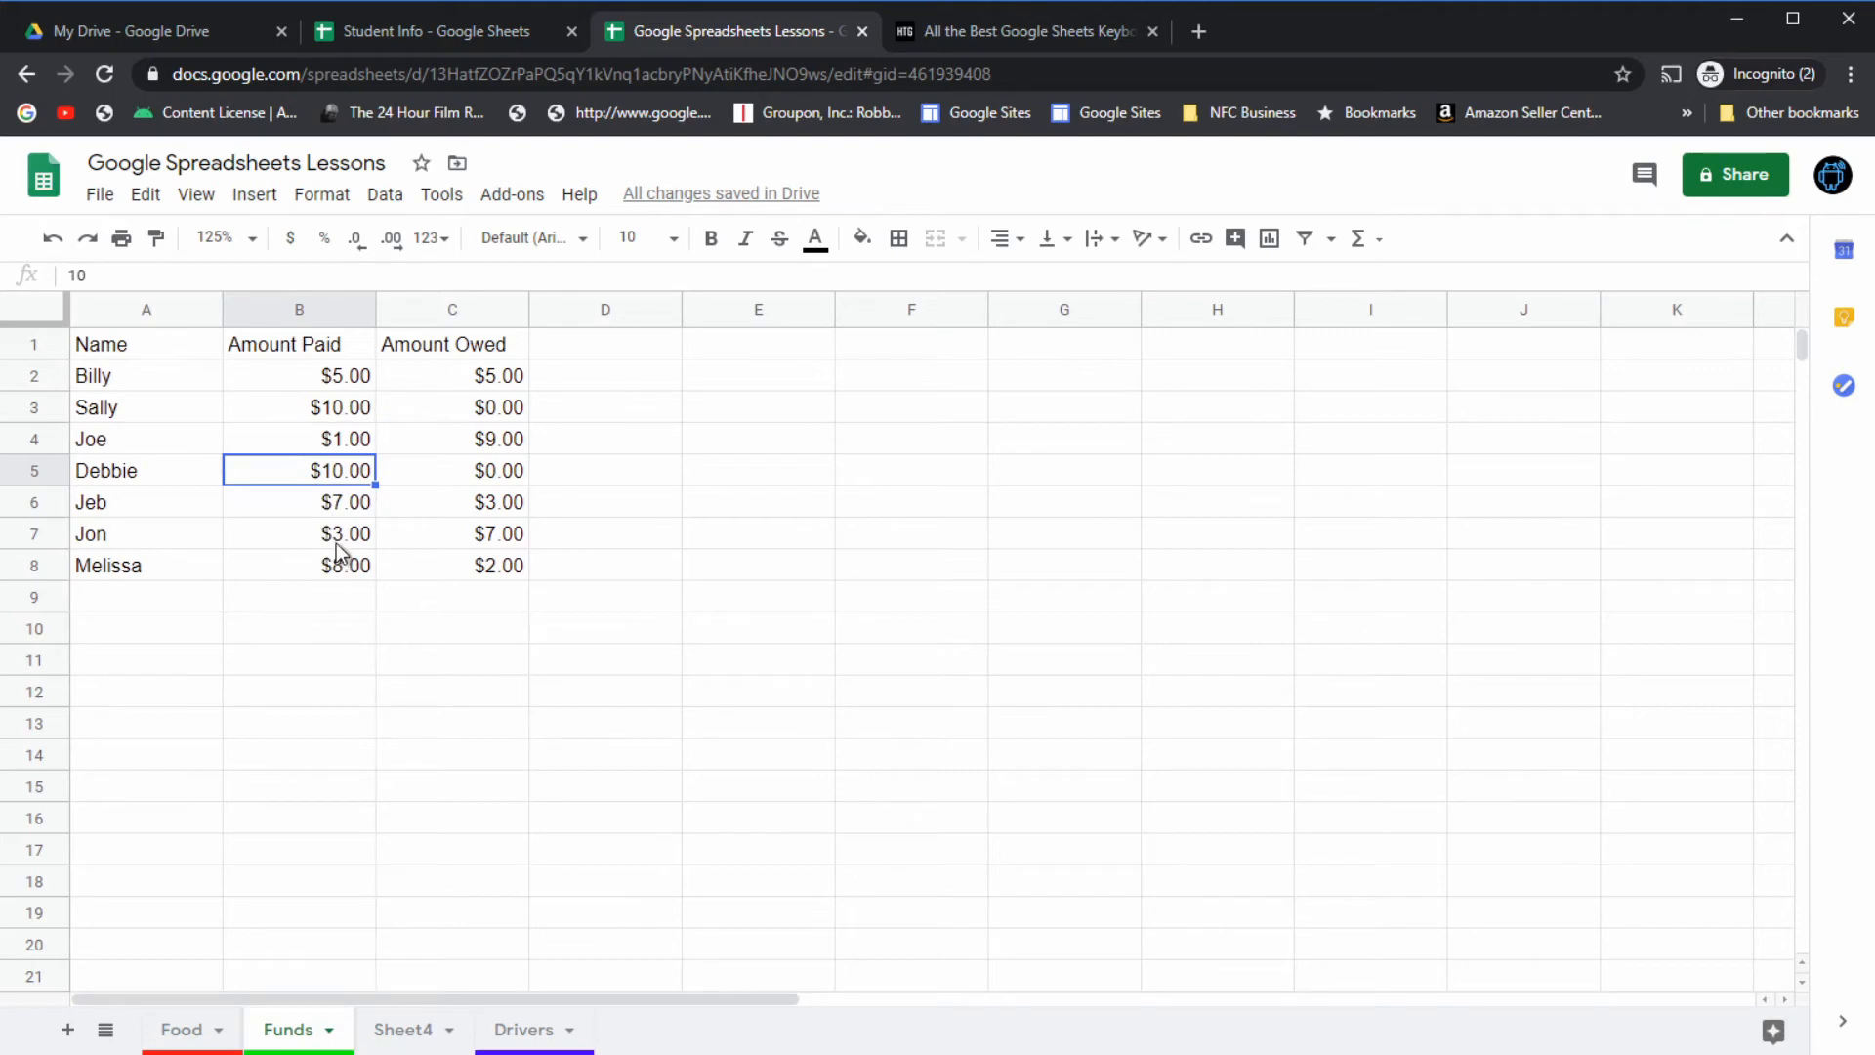
{"action": "key", "text": "ctrl+space"}
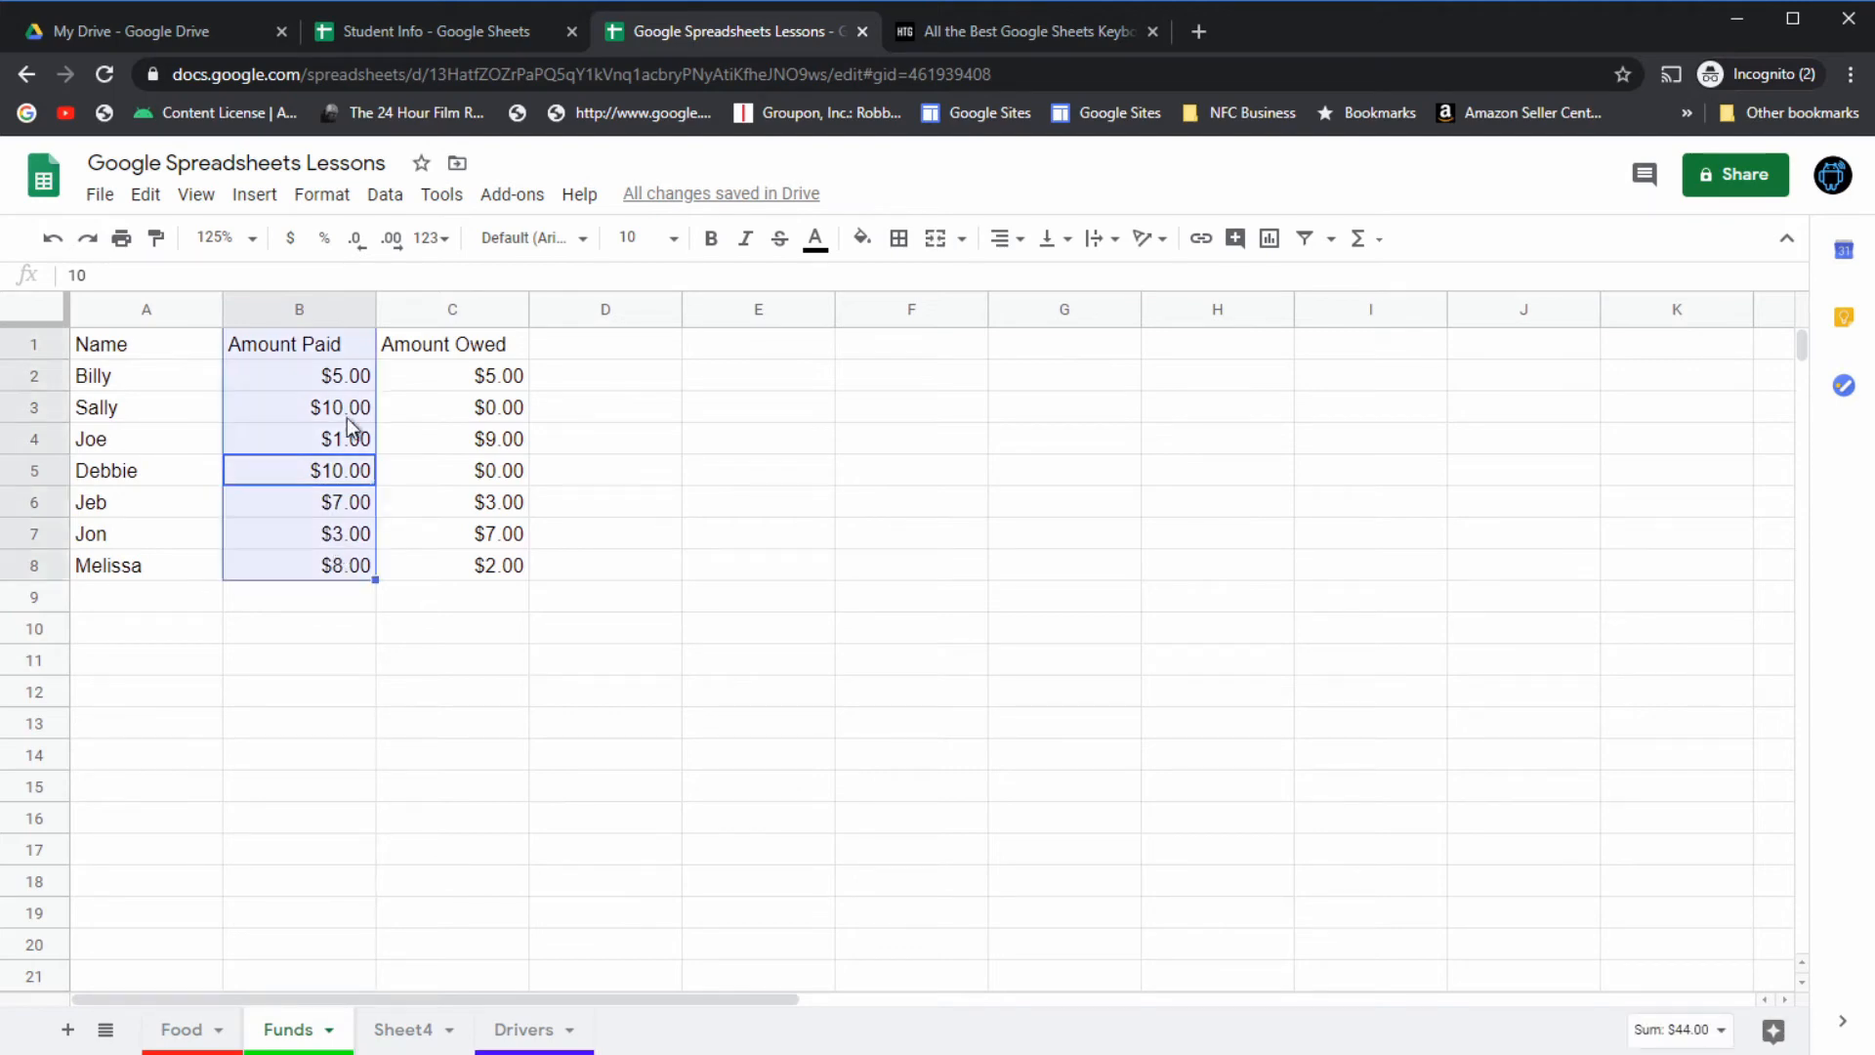
{"action": "left_click", "coordinate": [466, 536]}
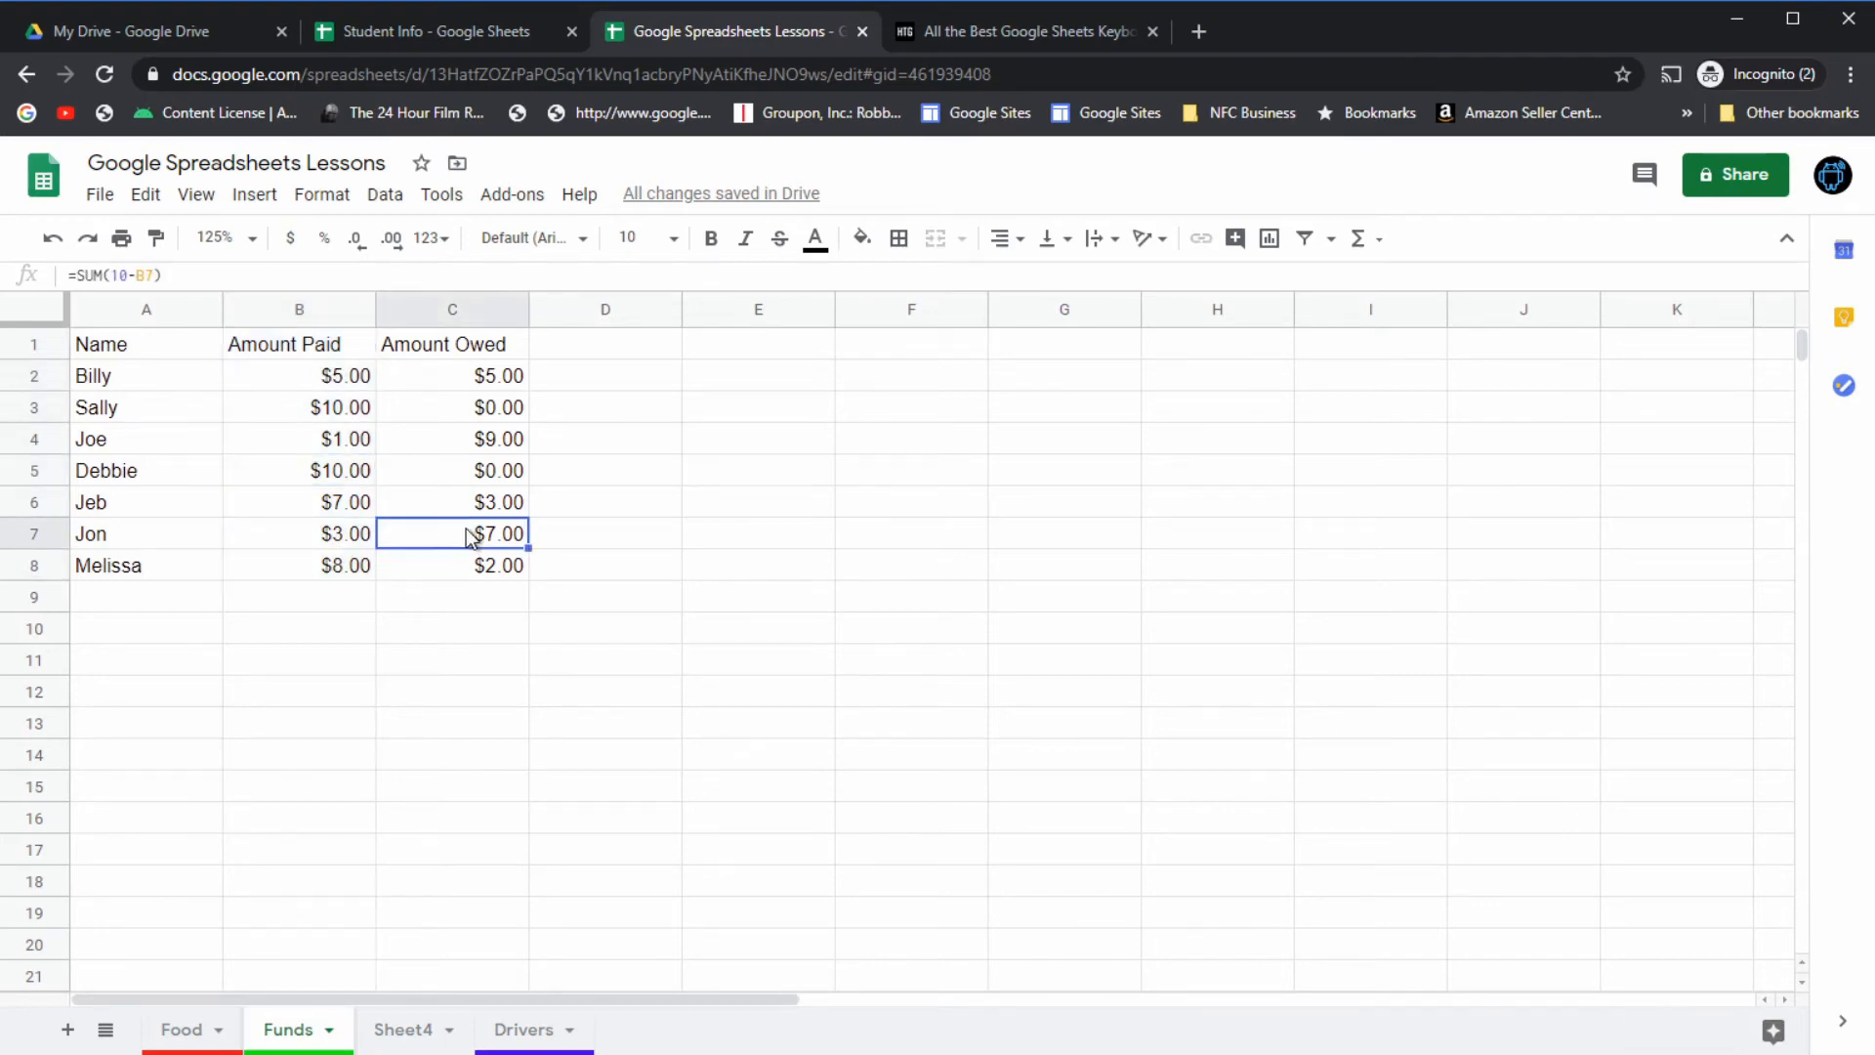
{"action": "key", "text": "shift+Left"}
{"action": "key", "text": "shift+Left"}
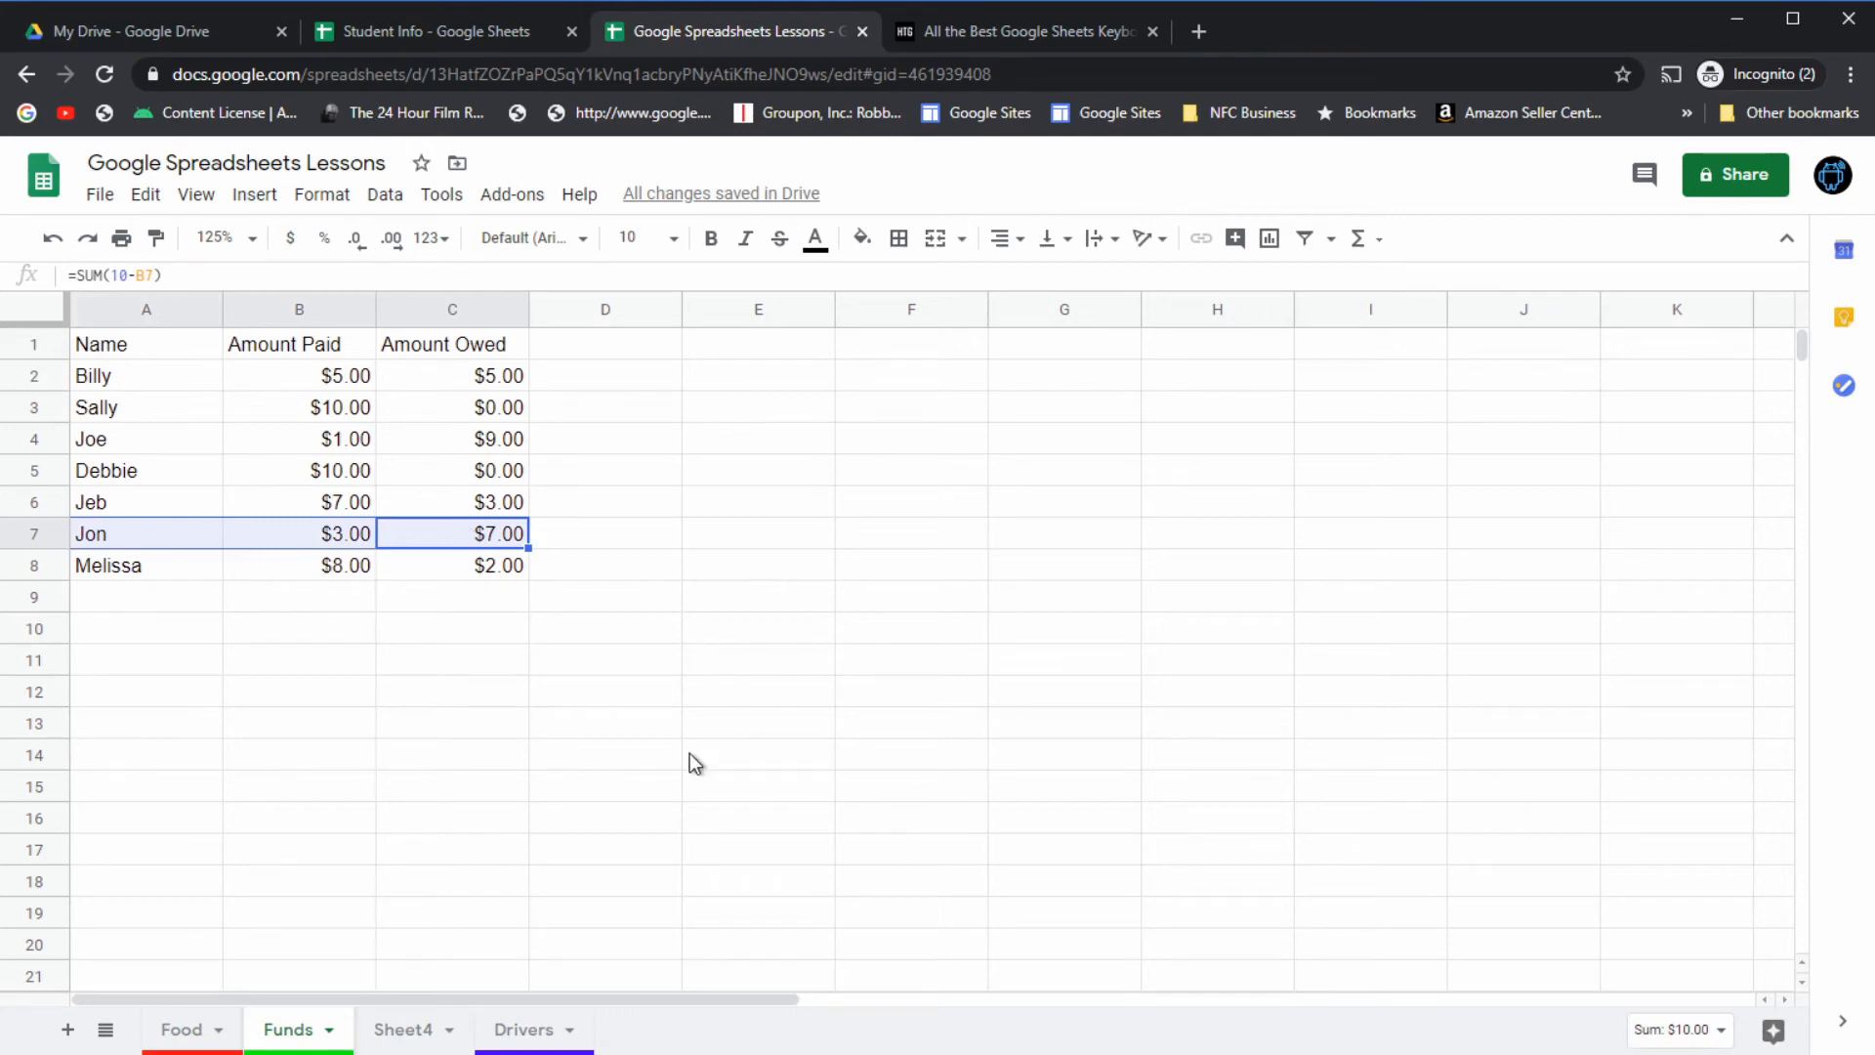
Step: Manually select the Funds table's Amount Paid range B1:B8, and the row range A5:C5 as a separate selection
{"action": "left_click", "coordinate": [256, 479]}
{"action": "left_click", "coordinate": [293, 344]}
{"action": "left_click", "coordinate": [306, 560], "text": "shift"}
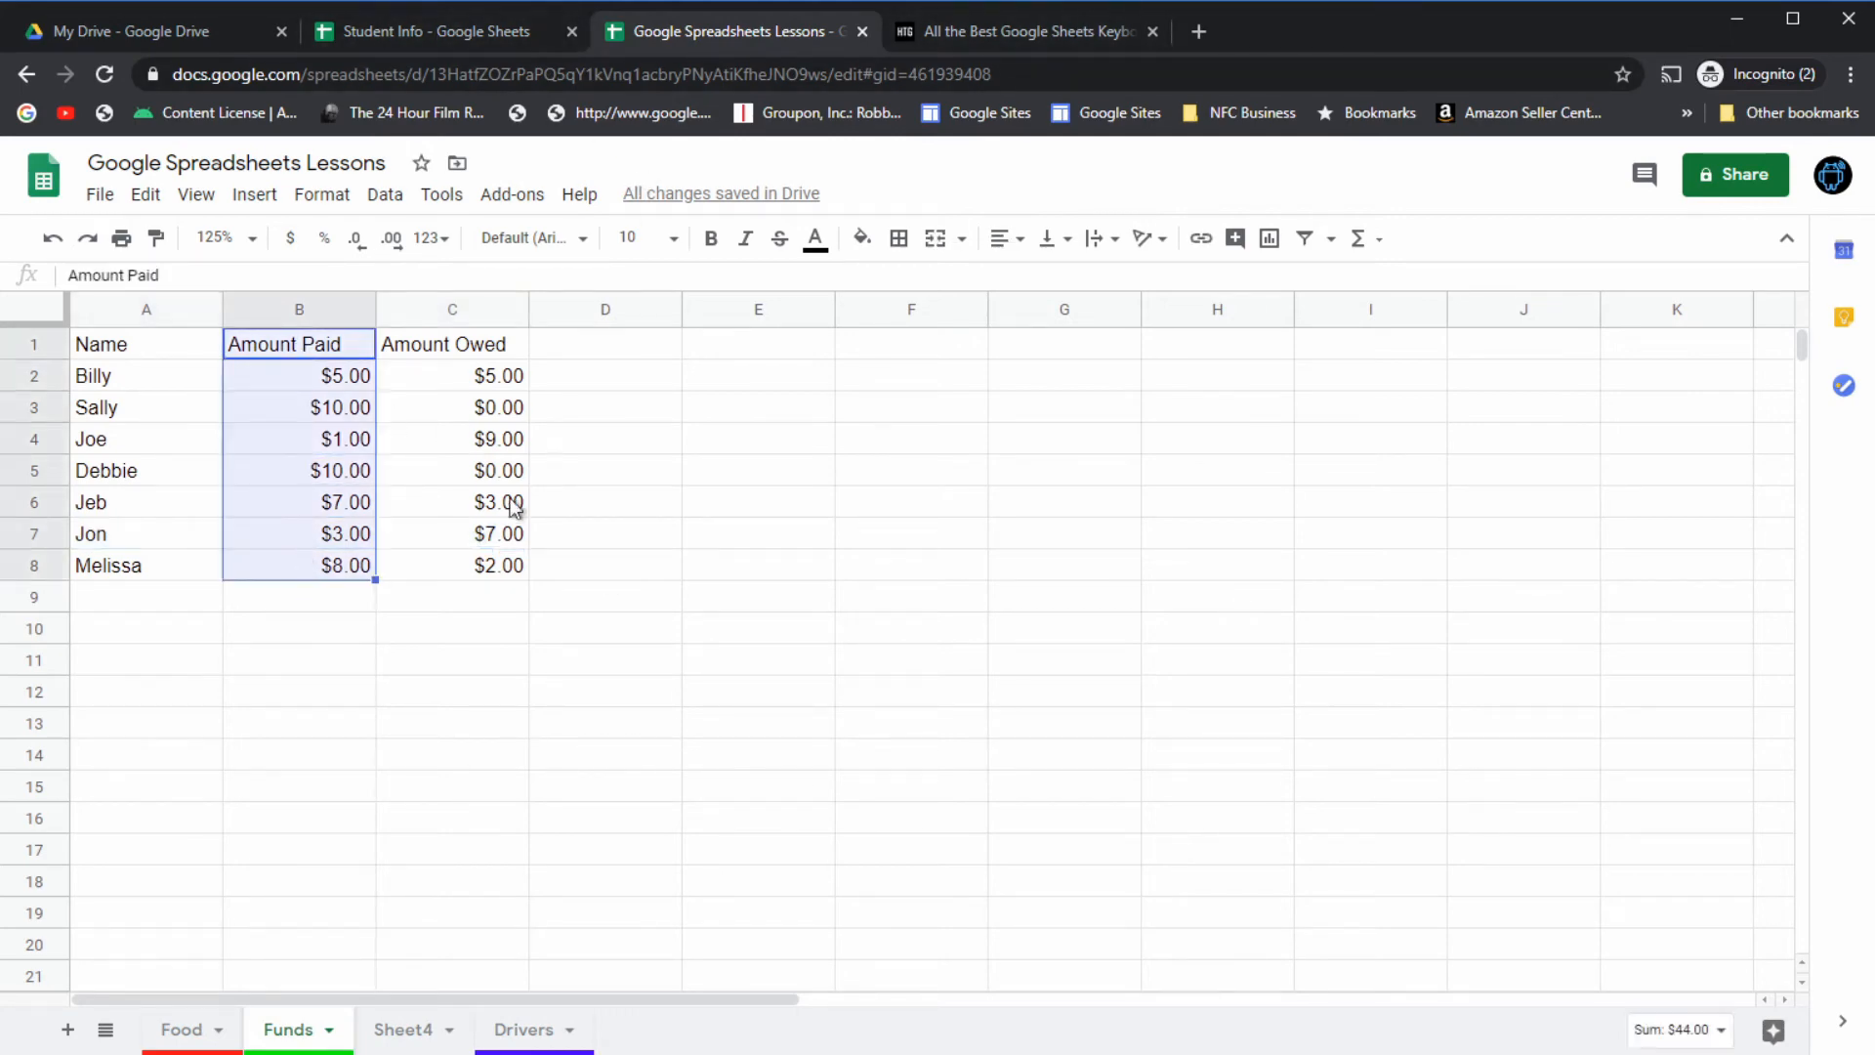
{"action": "left_click", "coordinate": [449, 480]}
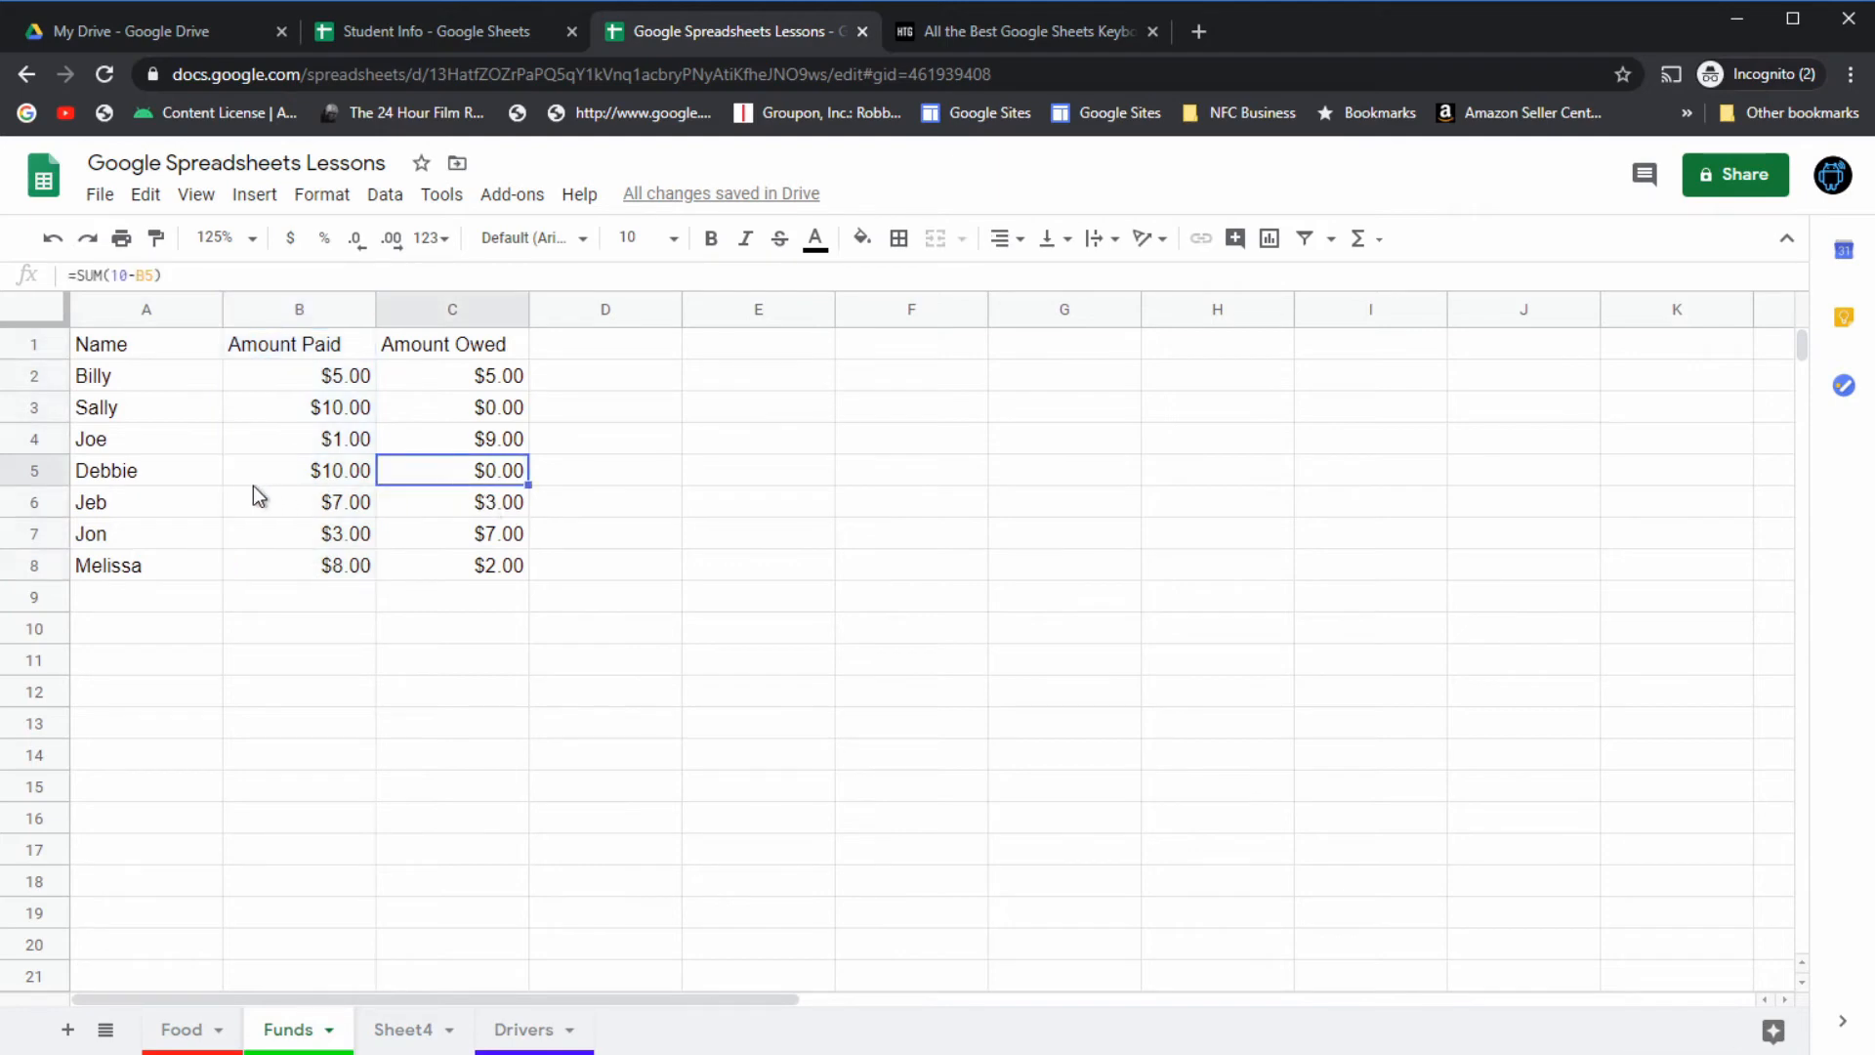
{"action": "left_click_drag", "start_coordinate": [132, 471], "coordinate": [518, 479]}
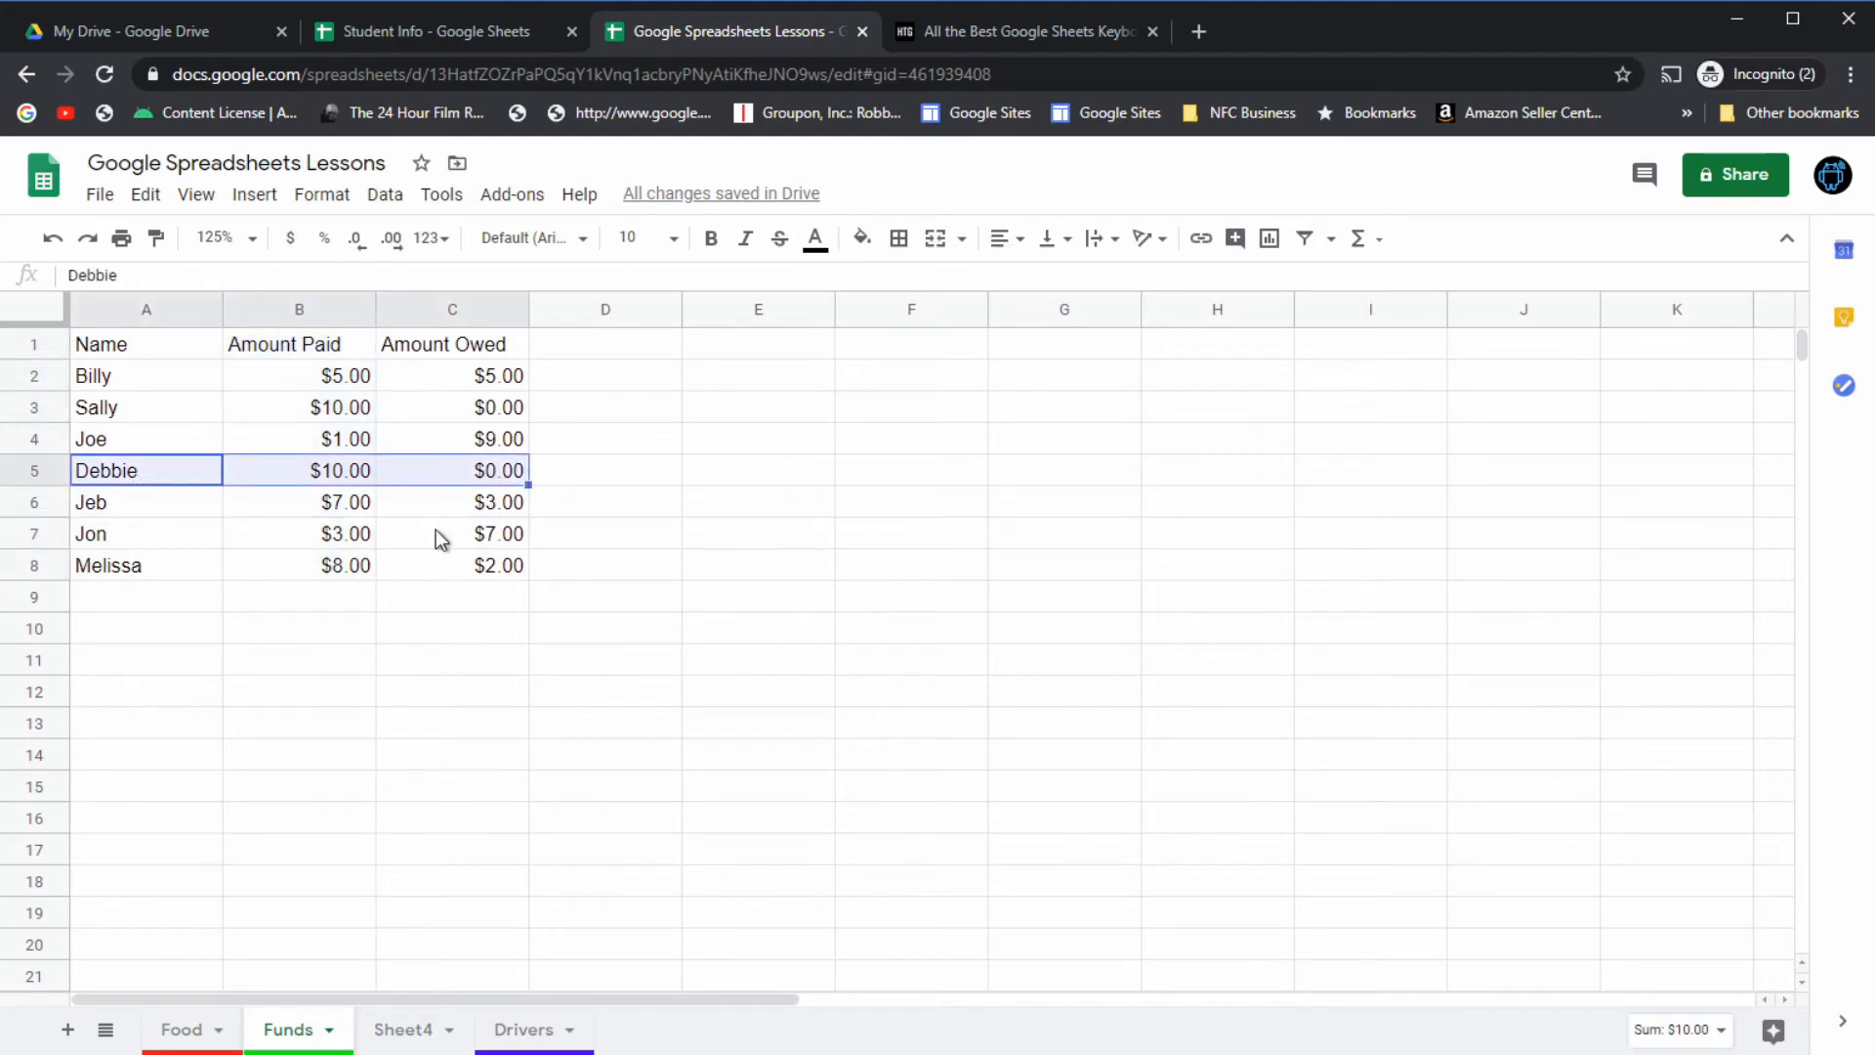
Step: Switch to the Student Info spreadsheet and select the table's Student CID column starting from cell C10
{"action": "left_click", "coordinate": [453, 30]}
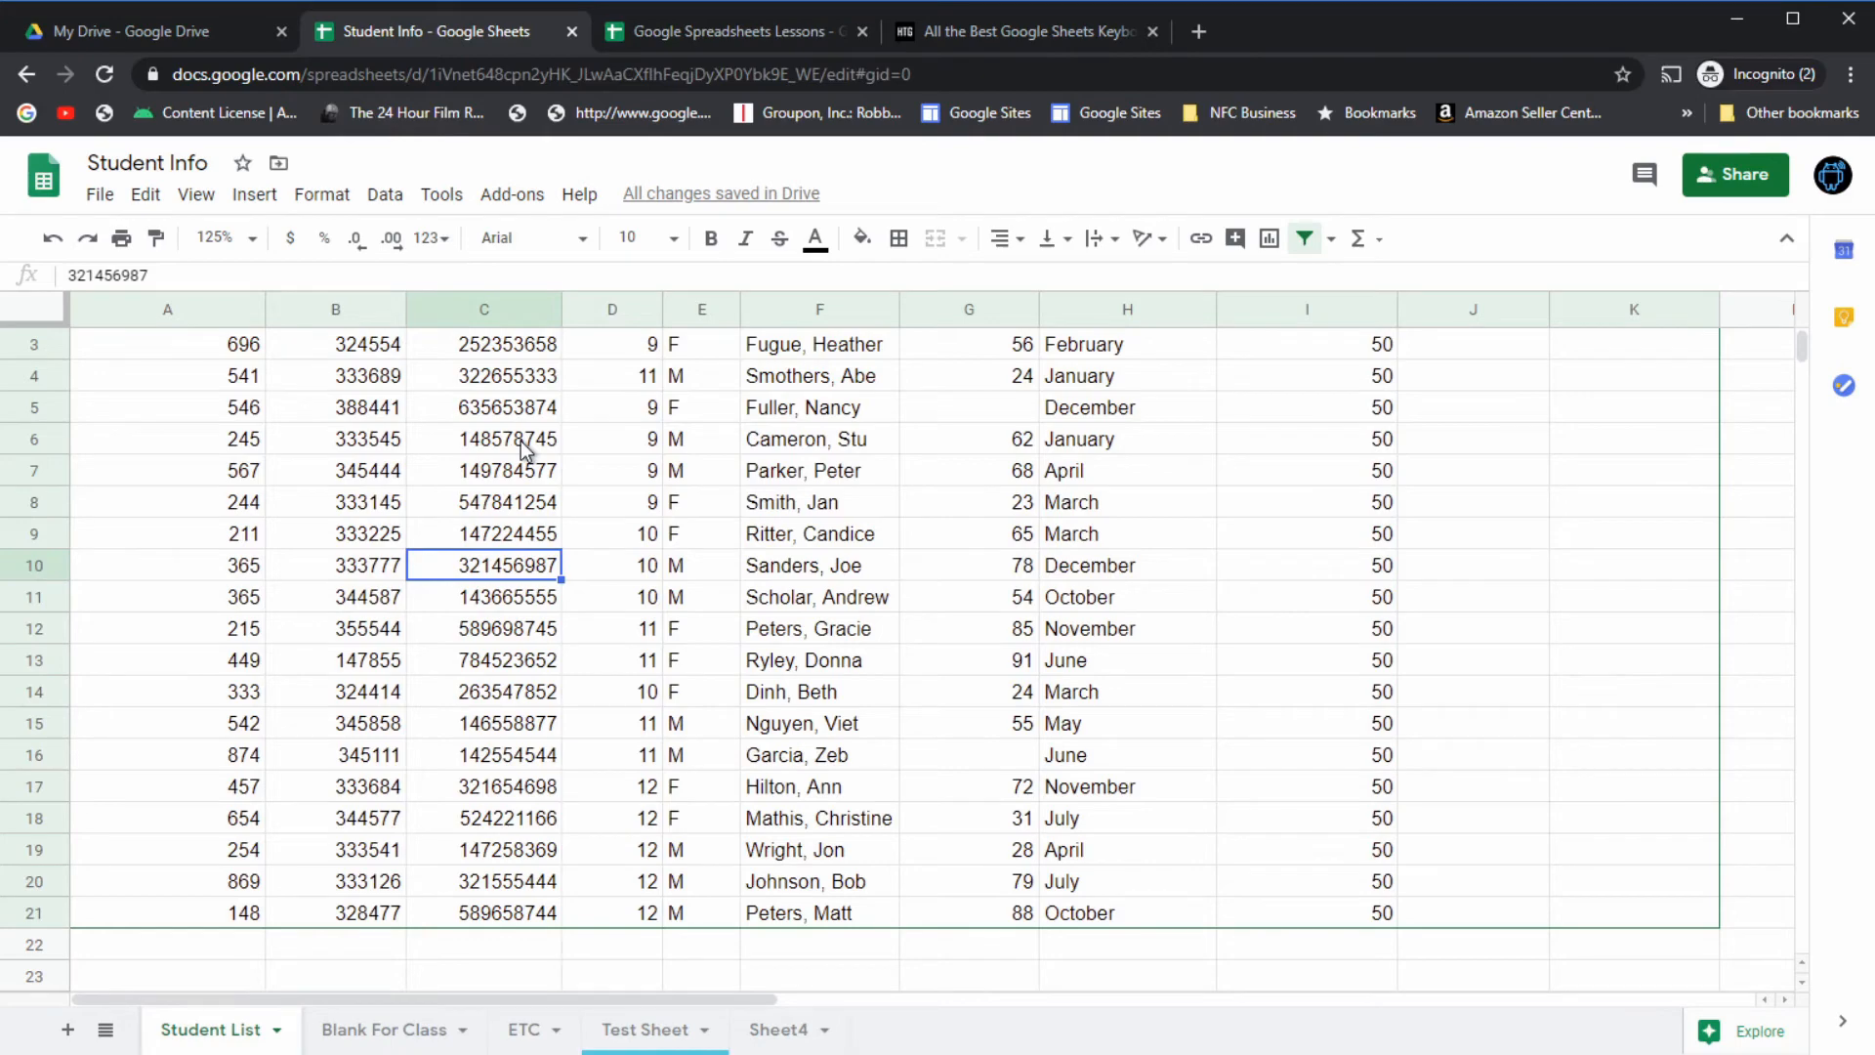
{"action": "key", "text": "ctrl+space"}
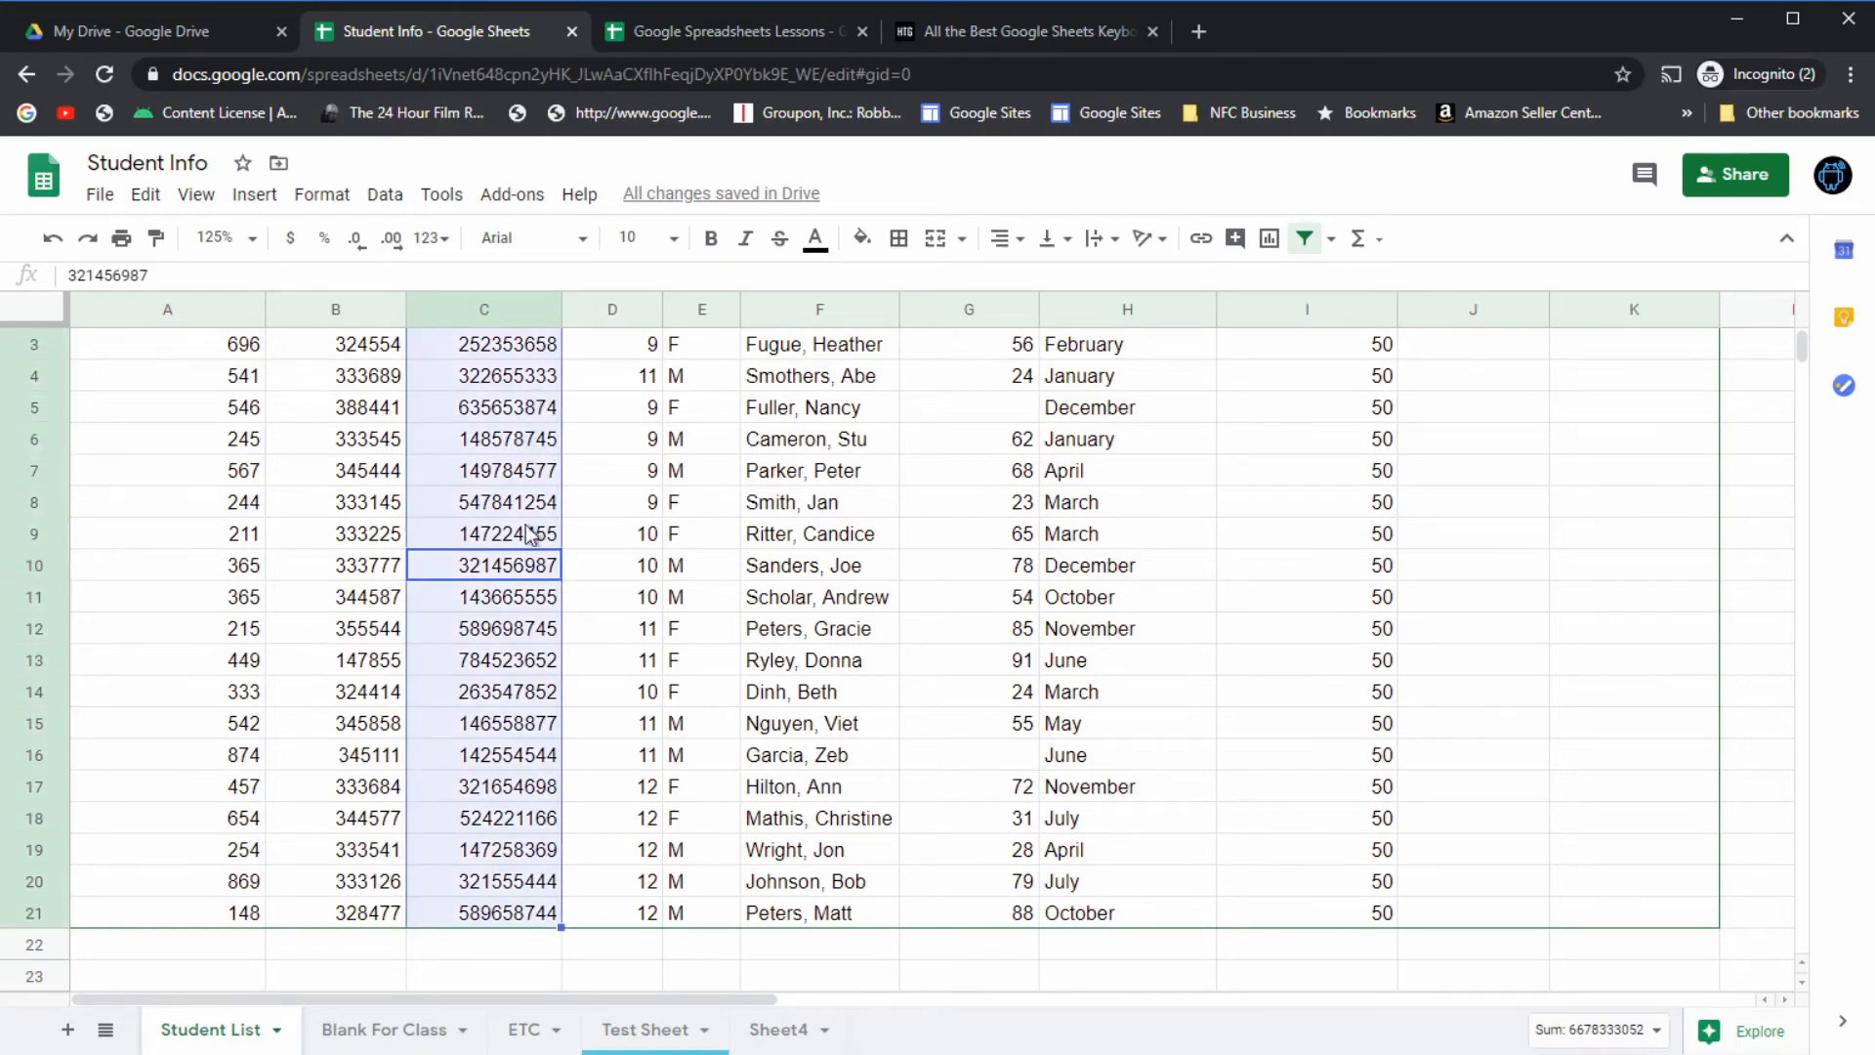
{"action": "scroll", "coordinate": [472, 615], "scroll_direction": "up", "scroll_amount": 1}
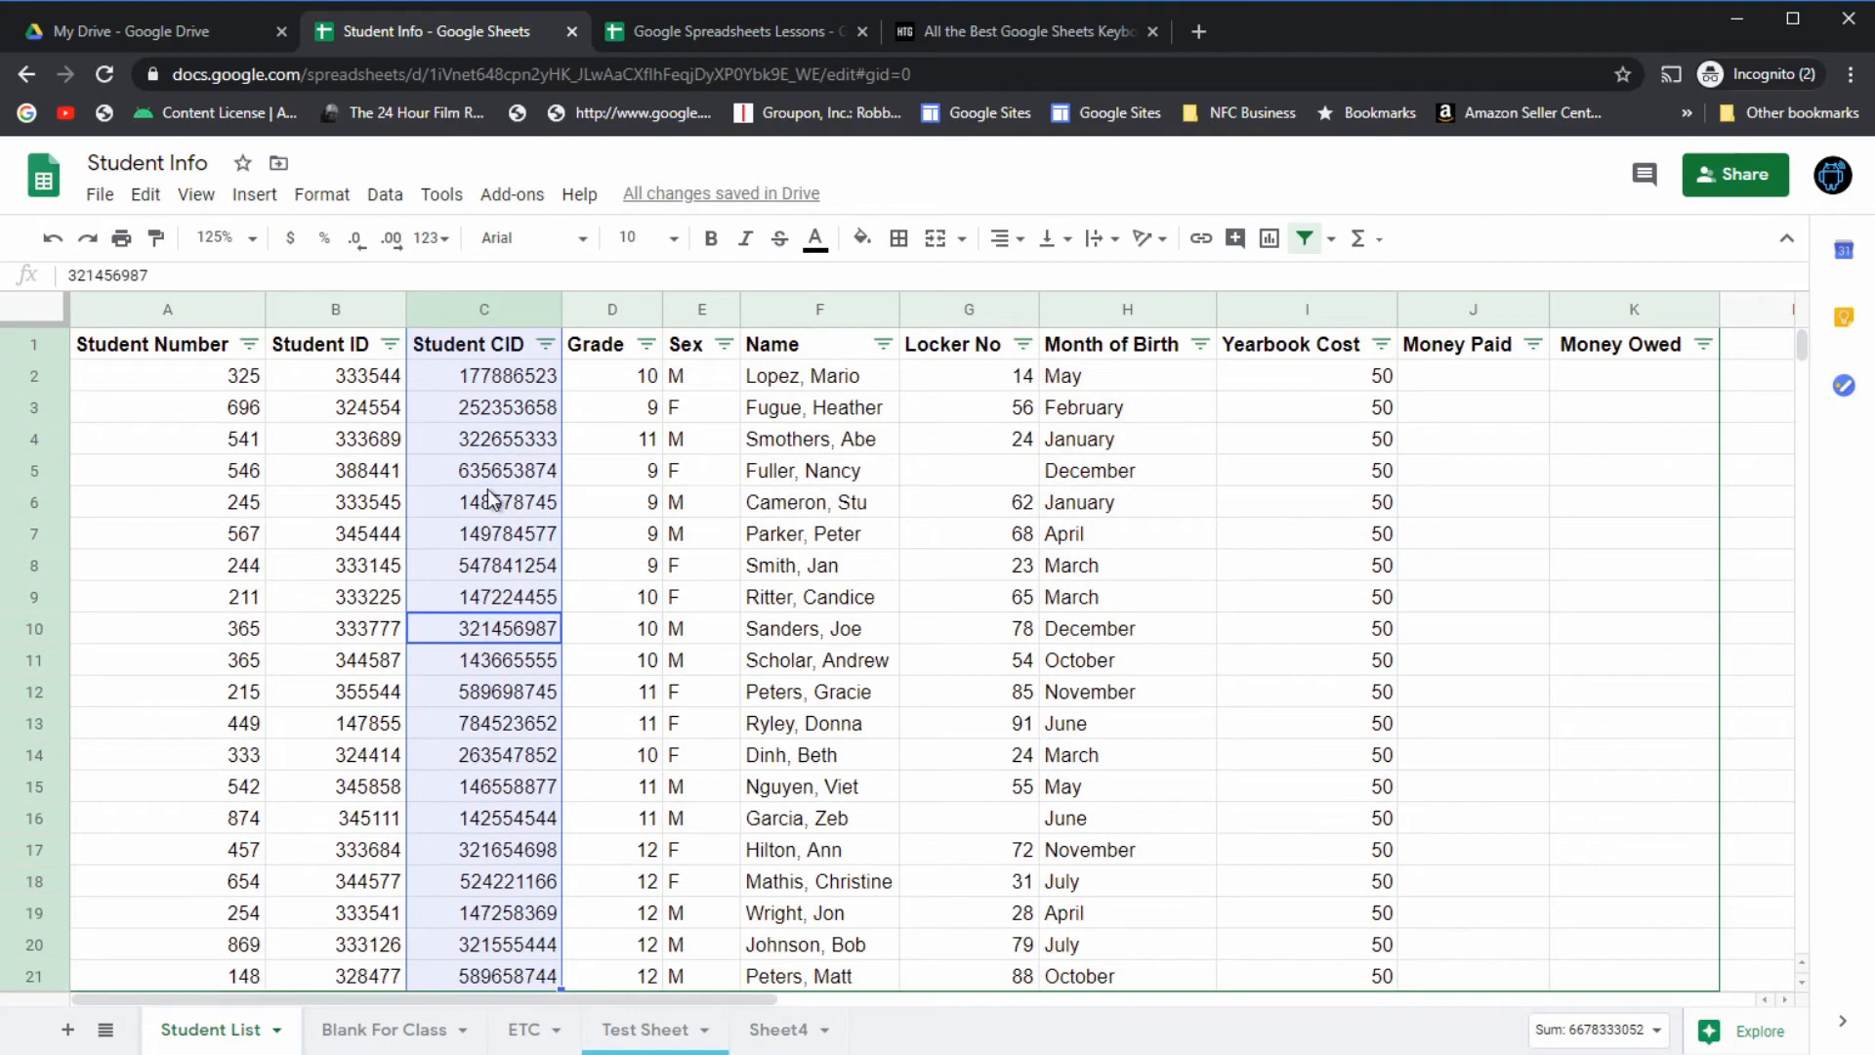
{"action": "scroll", "coordinate": [491, 503], "scroll_direction": "down", "scroll_amount": 3}
{"action": "scroll", "coordinate": [488, 632], "scroll_direction": "up", "scroll_amount": 2}
{"action": "scroll", "coordinate": [618, 669], "scroll_direction": "down", "scroll_amount": 2}
{"action": "scroll", "coordinate": [621, 678], "scroll_direction": "up", "scroll_amount": 2}
Step: Select row 10 within the student table starting from cell F10, and check the extent of the selection
{"action": "left_click", "coordinate": [836, 633]}
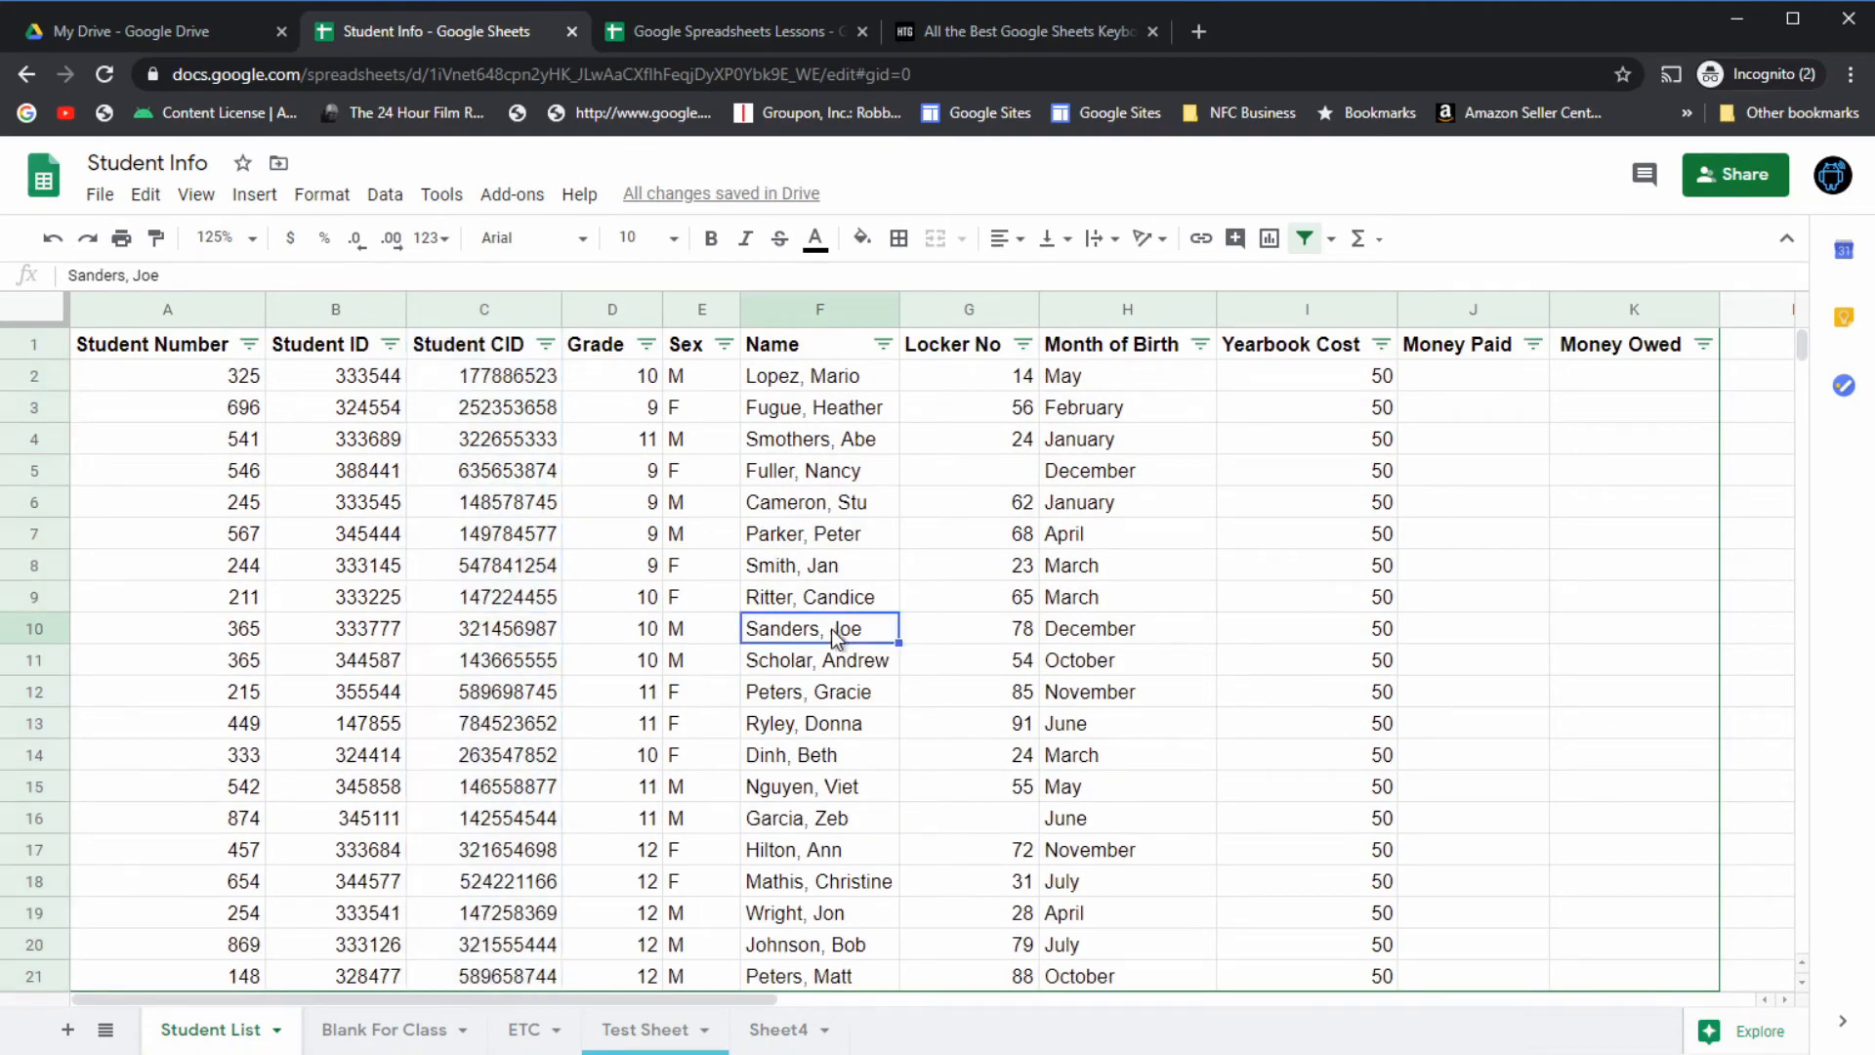
{"action": "key", "text": "shift+space"}
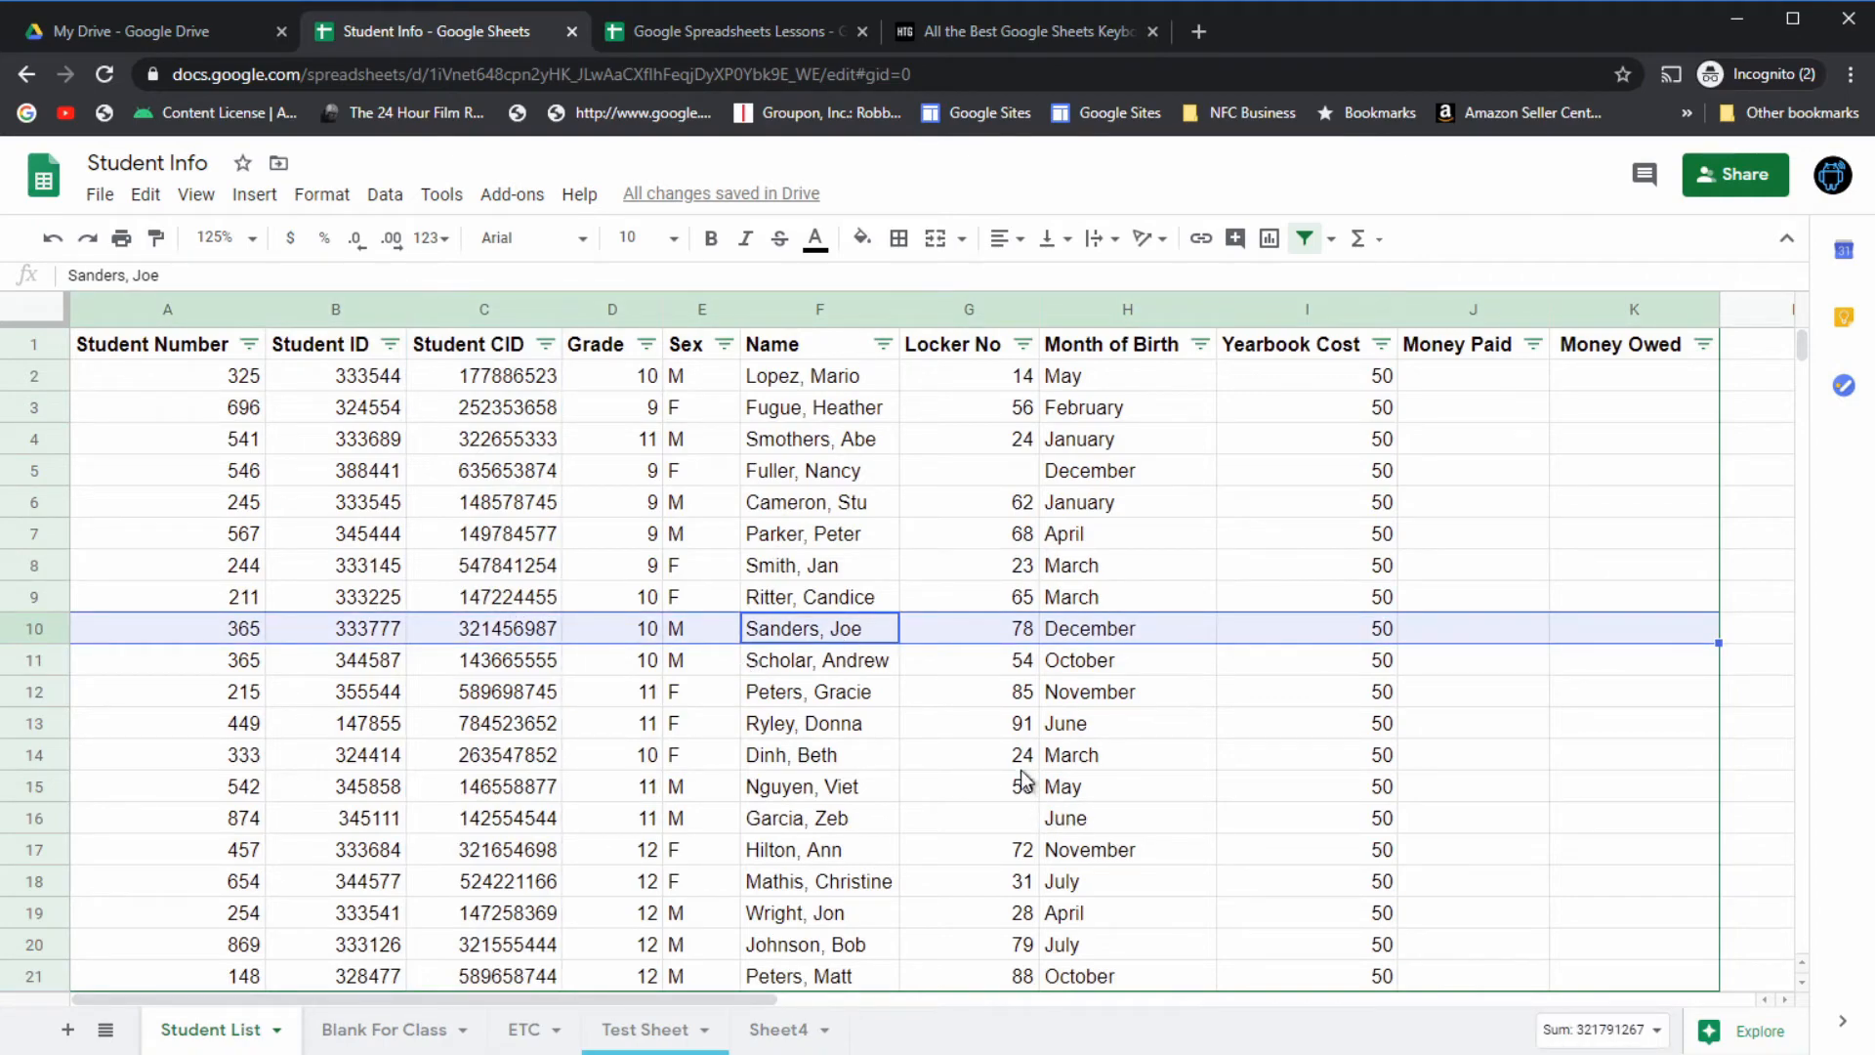
{"action": "scroll", "coordinate": [695, 699], "scroll_direction": "down", "scroll_amount": 5}
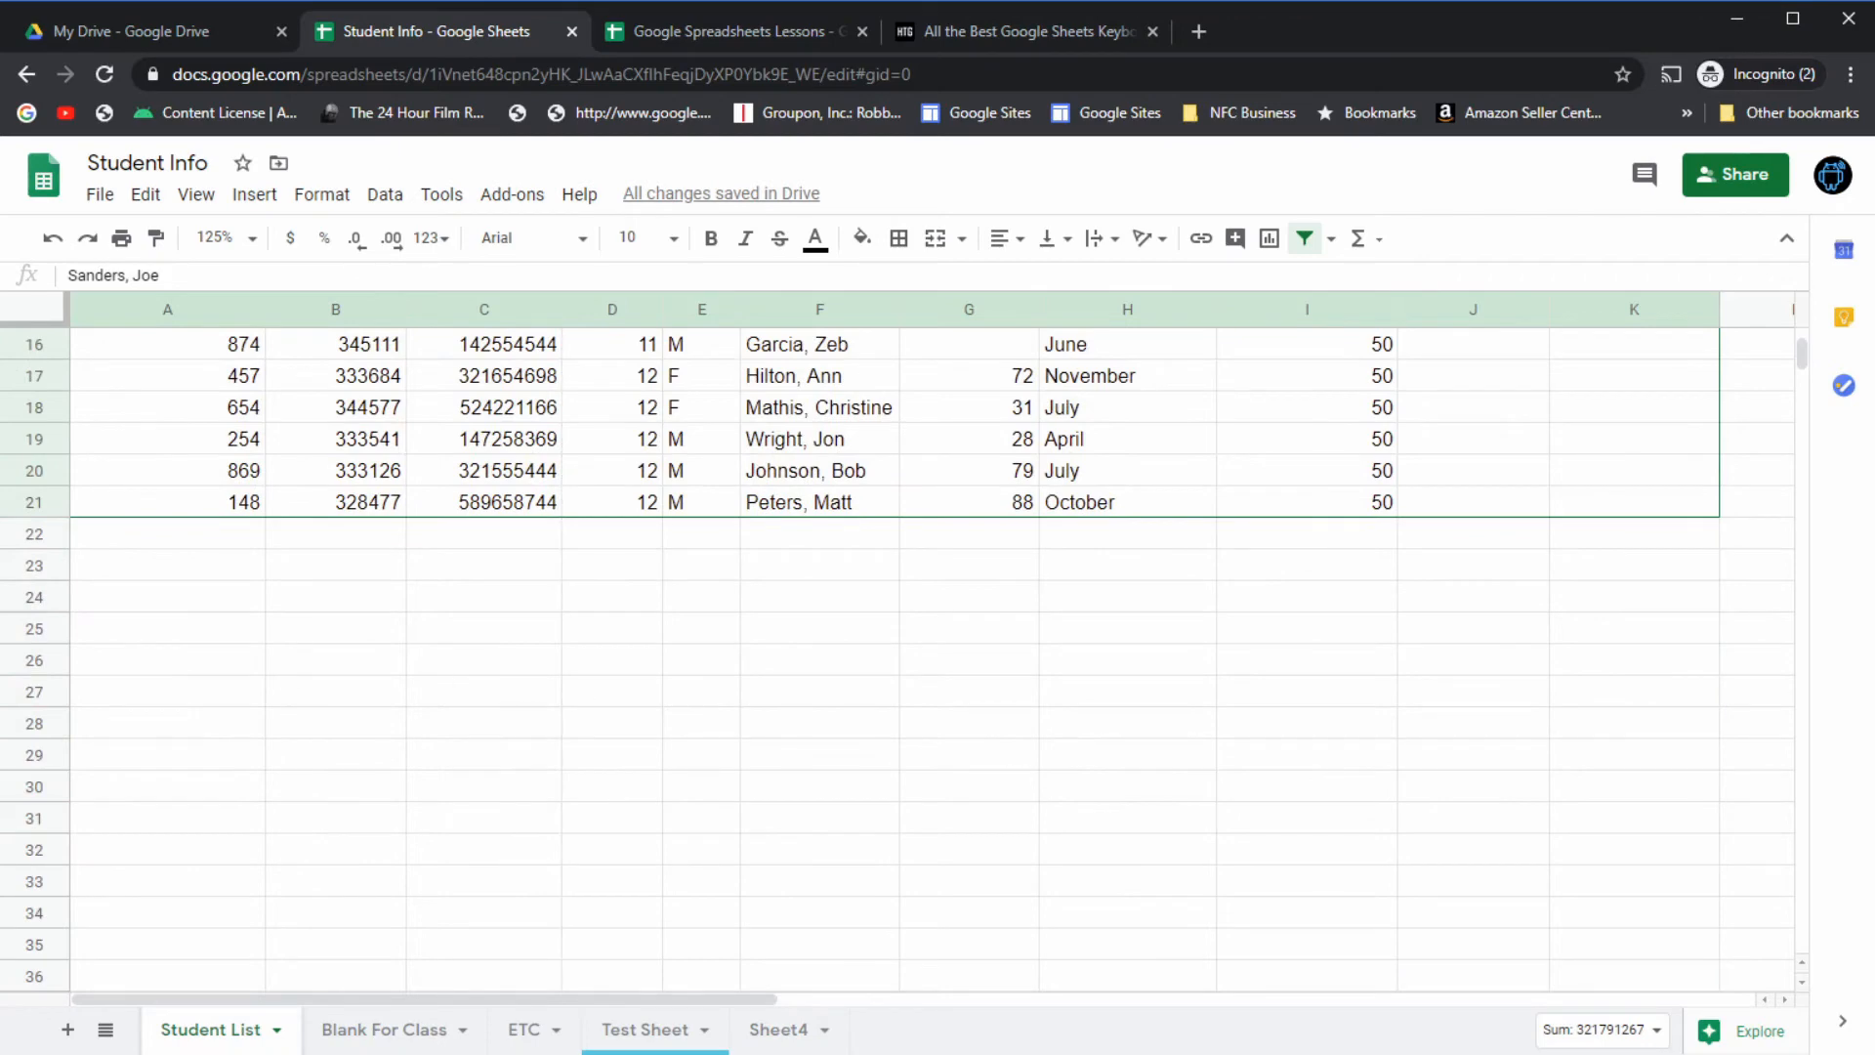
{"action": "scroll", "coordinate": [787, 547], "scroll_direction": "up", "scroll_amount": 5}
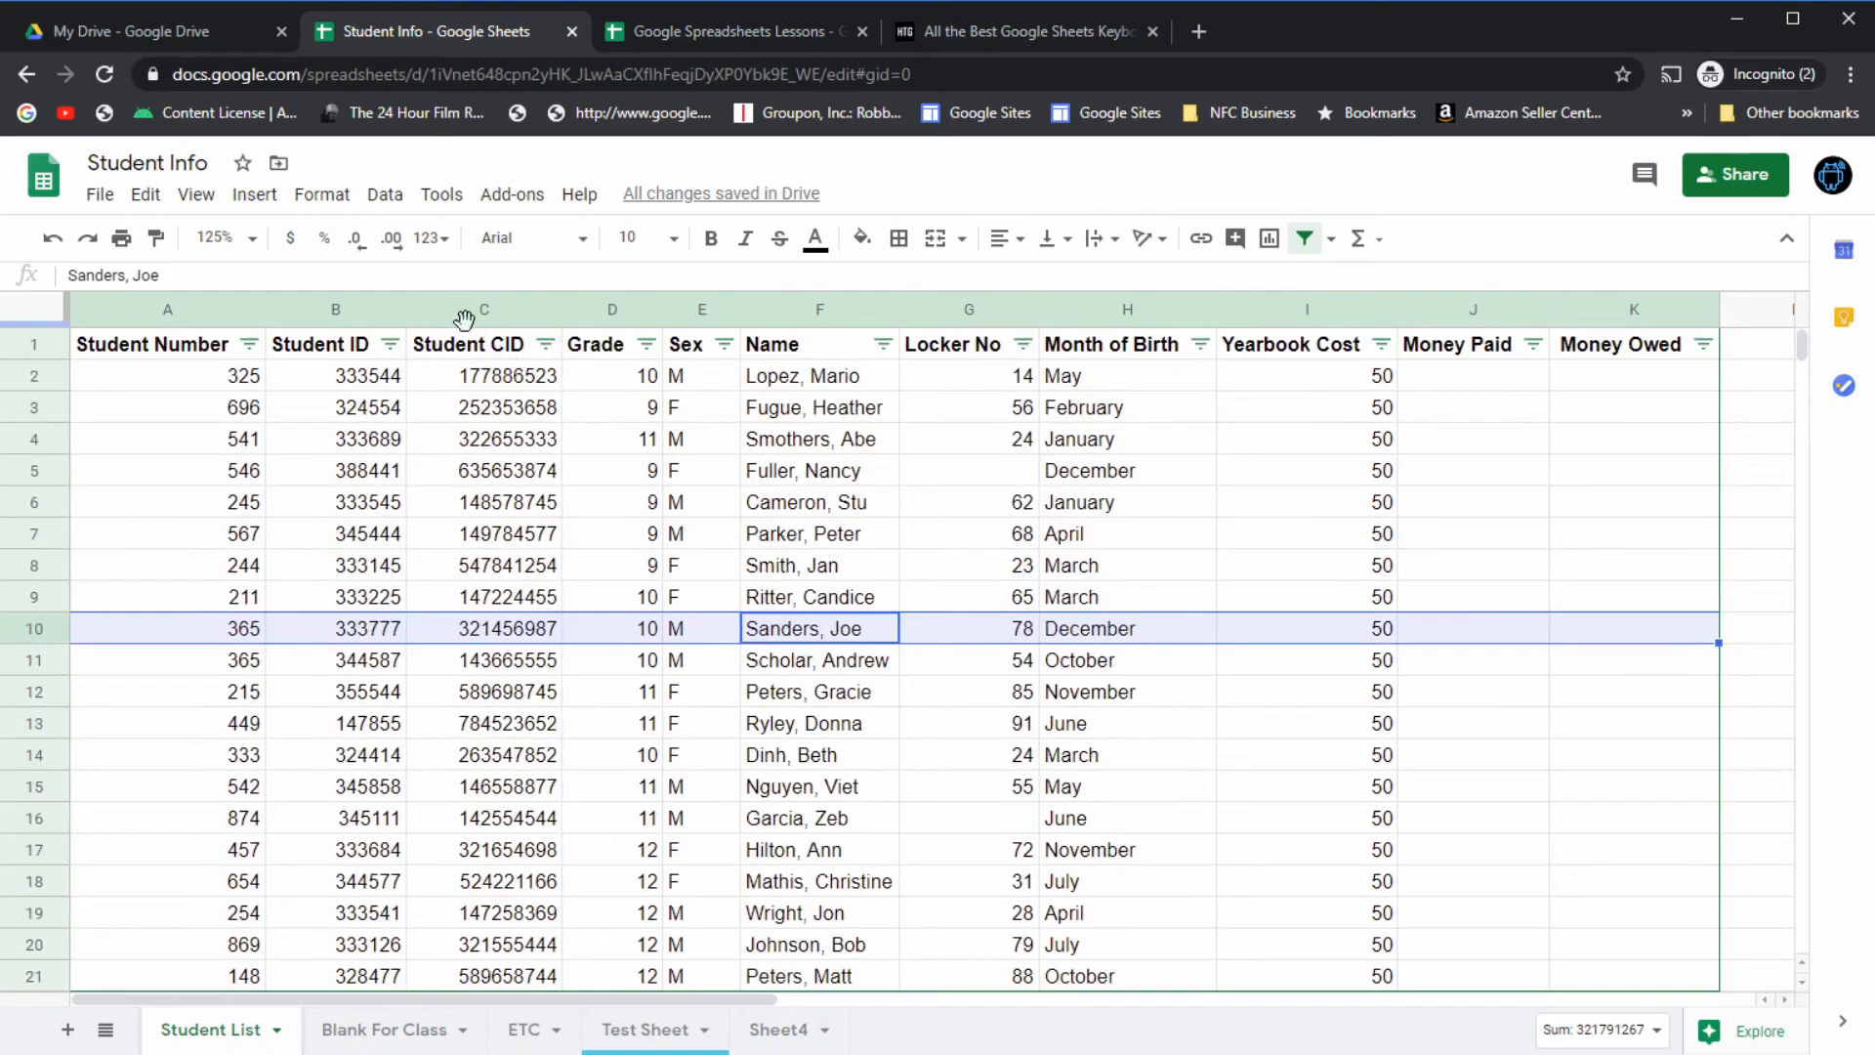
Step: Manually select the range C1:C18, and select the entire sheet column C starting from cell C11
{"action": "left_click_drag", "start_coordinate": [466, 344], "coordinate": [532, 624]}
{"action": "scroll", "coordinate": [534, 645], "scroll_direction": "up", "scroll_amount": 3}
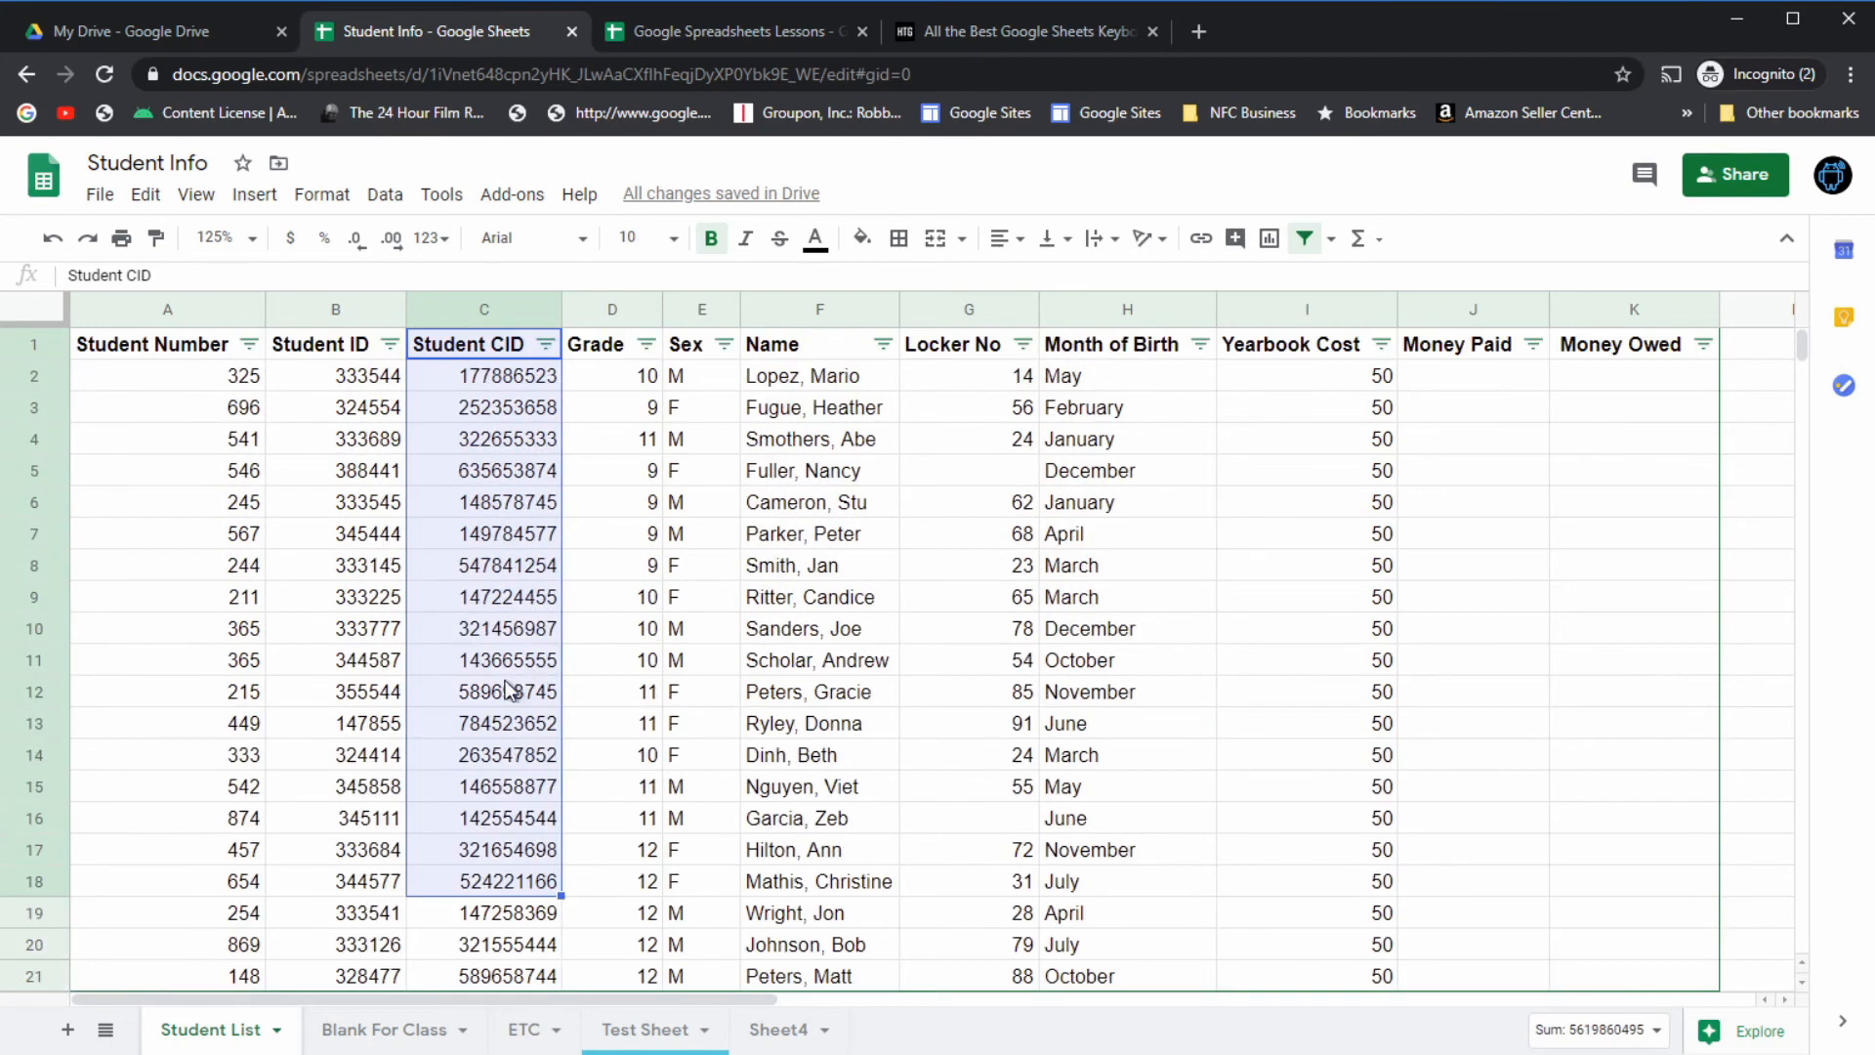
{"action": "left_click", "coordinate": [500, 664]}
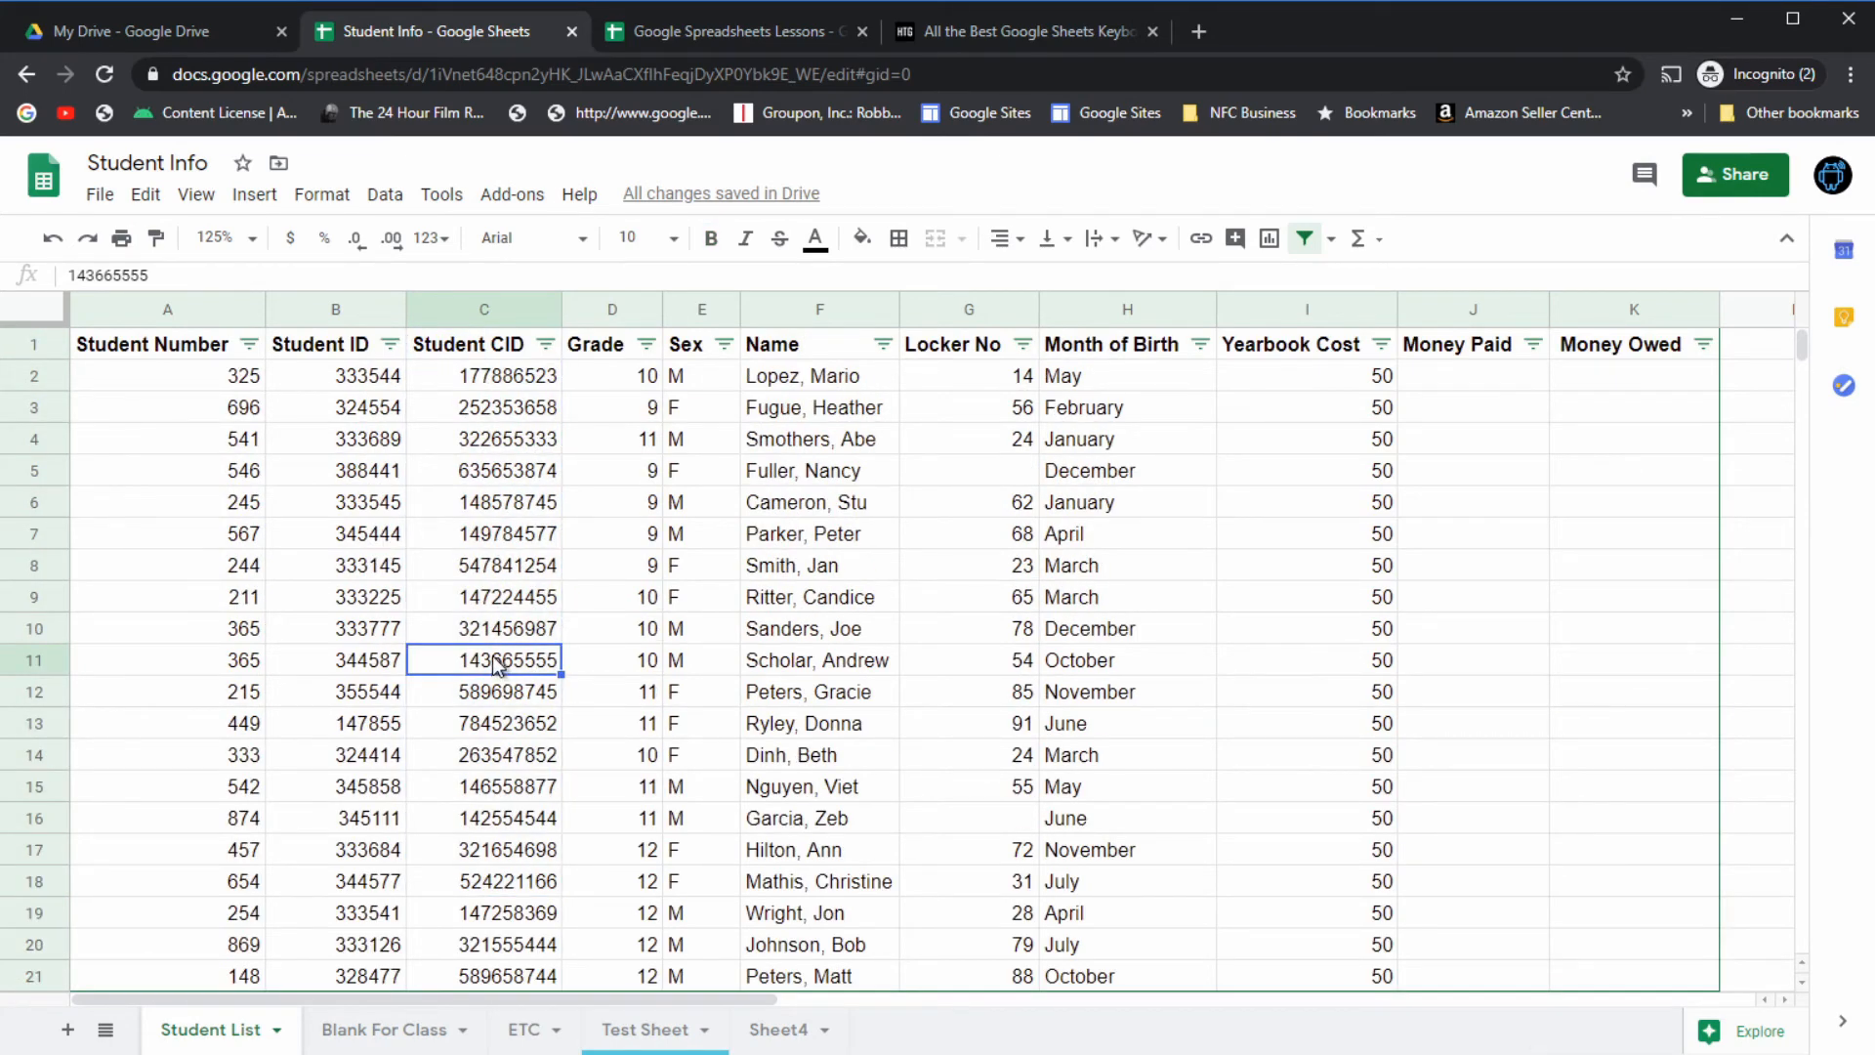
{"action": "key", "text": "ctrl+space"}
{"action": "scroll", "coordinate": [502, 537], "scroll_direction": "down", "scroll_amount": 1}
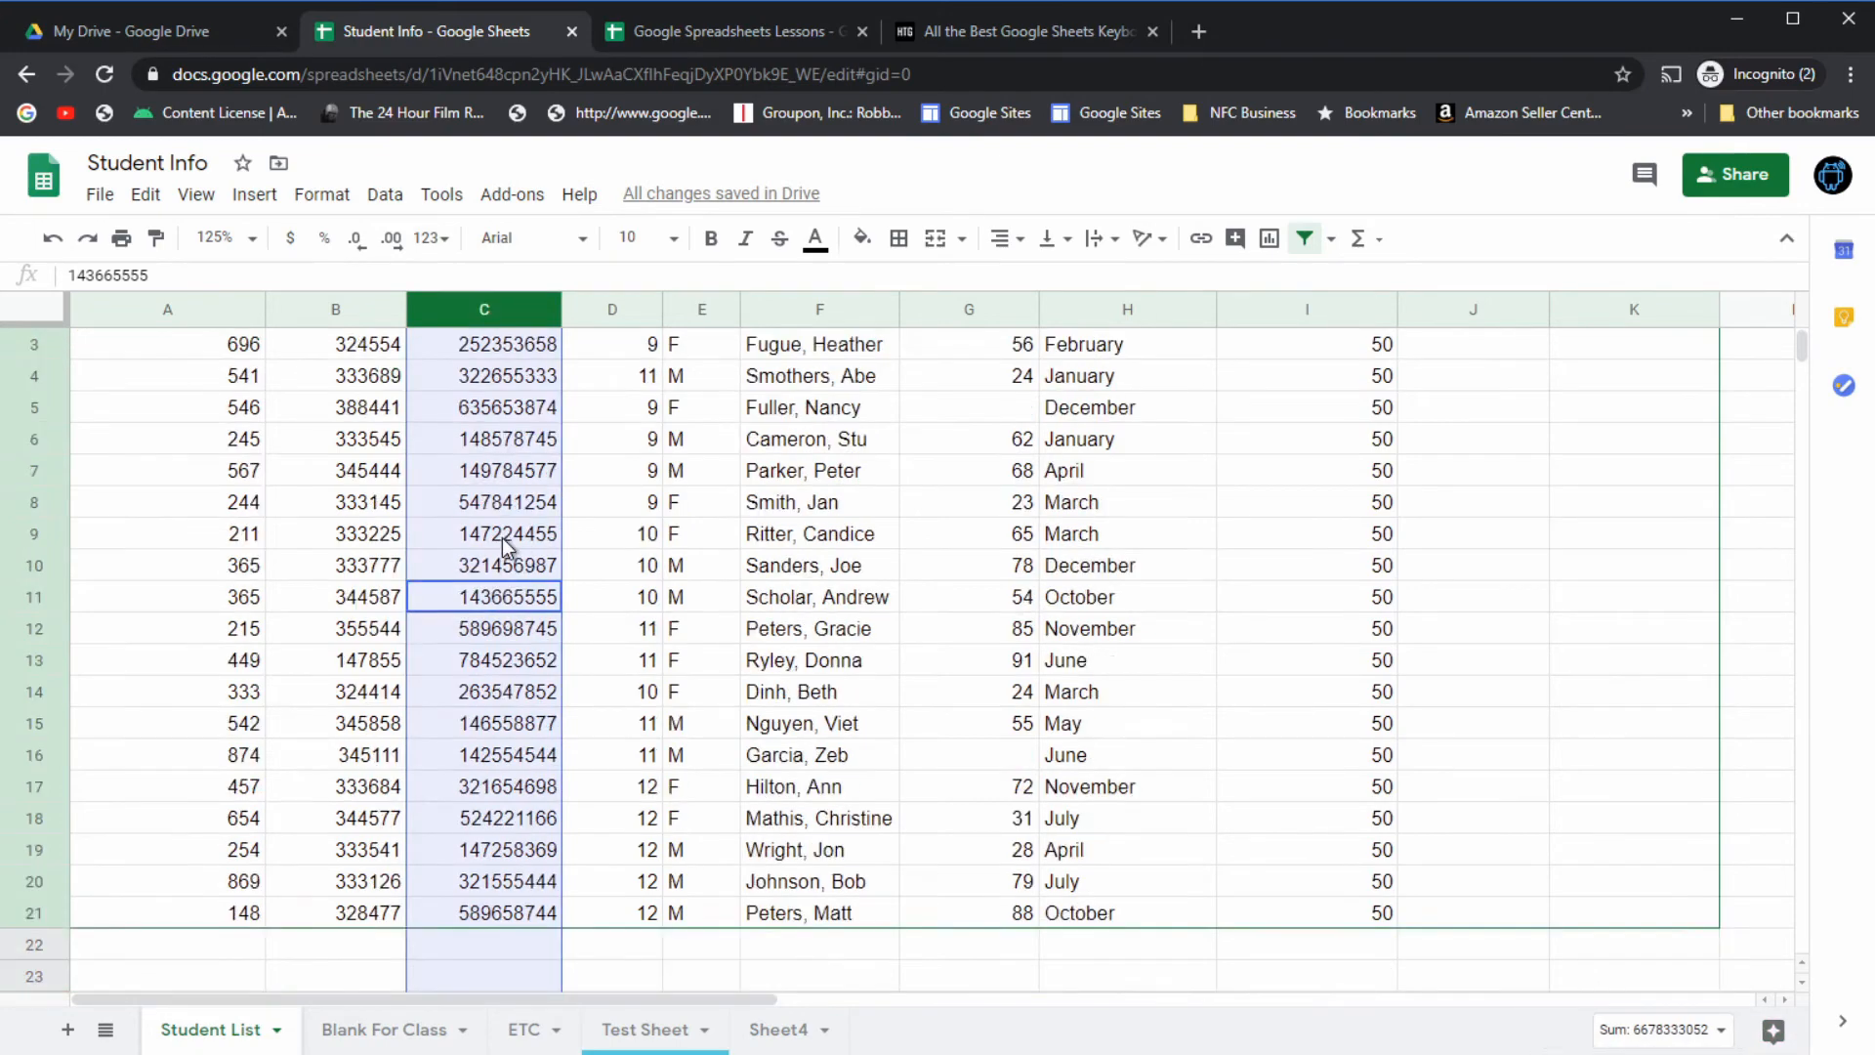
{"action": "scroll", "coordinate": [502, 537], "scroll_direction": "down", "scroll_amount": 7}
{"action": "scroll", "coordinate": [502, 537], "scroll_direction": "up", "scroll_amount": 8}
Step: Starting from cell C7, select the table's Student CID column, extend it to the entire sheet column, and return to C7 alone
{"action": "left_click", "coordinate": [502, 537]}
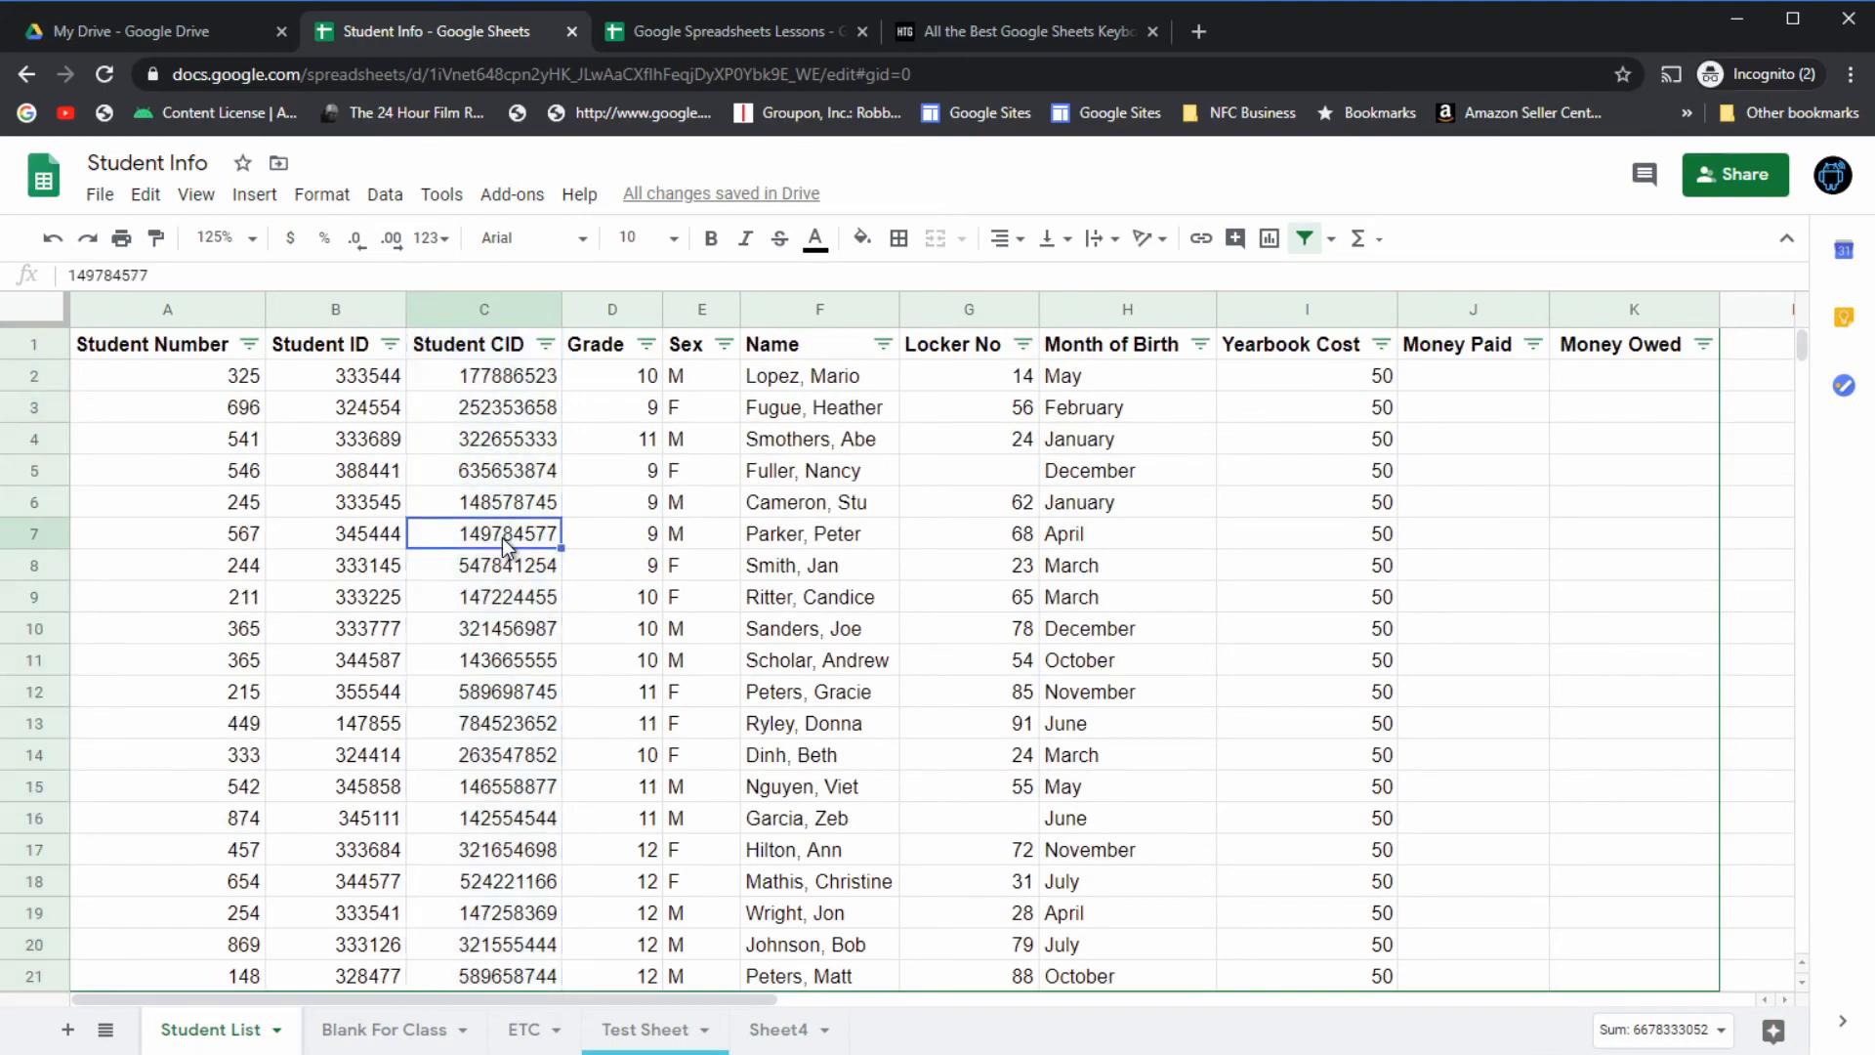
{"action": "key", "text": "ctrl+space"}
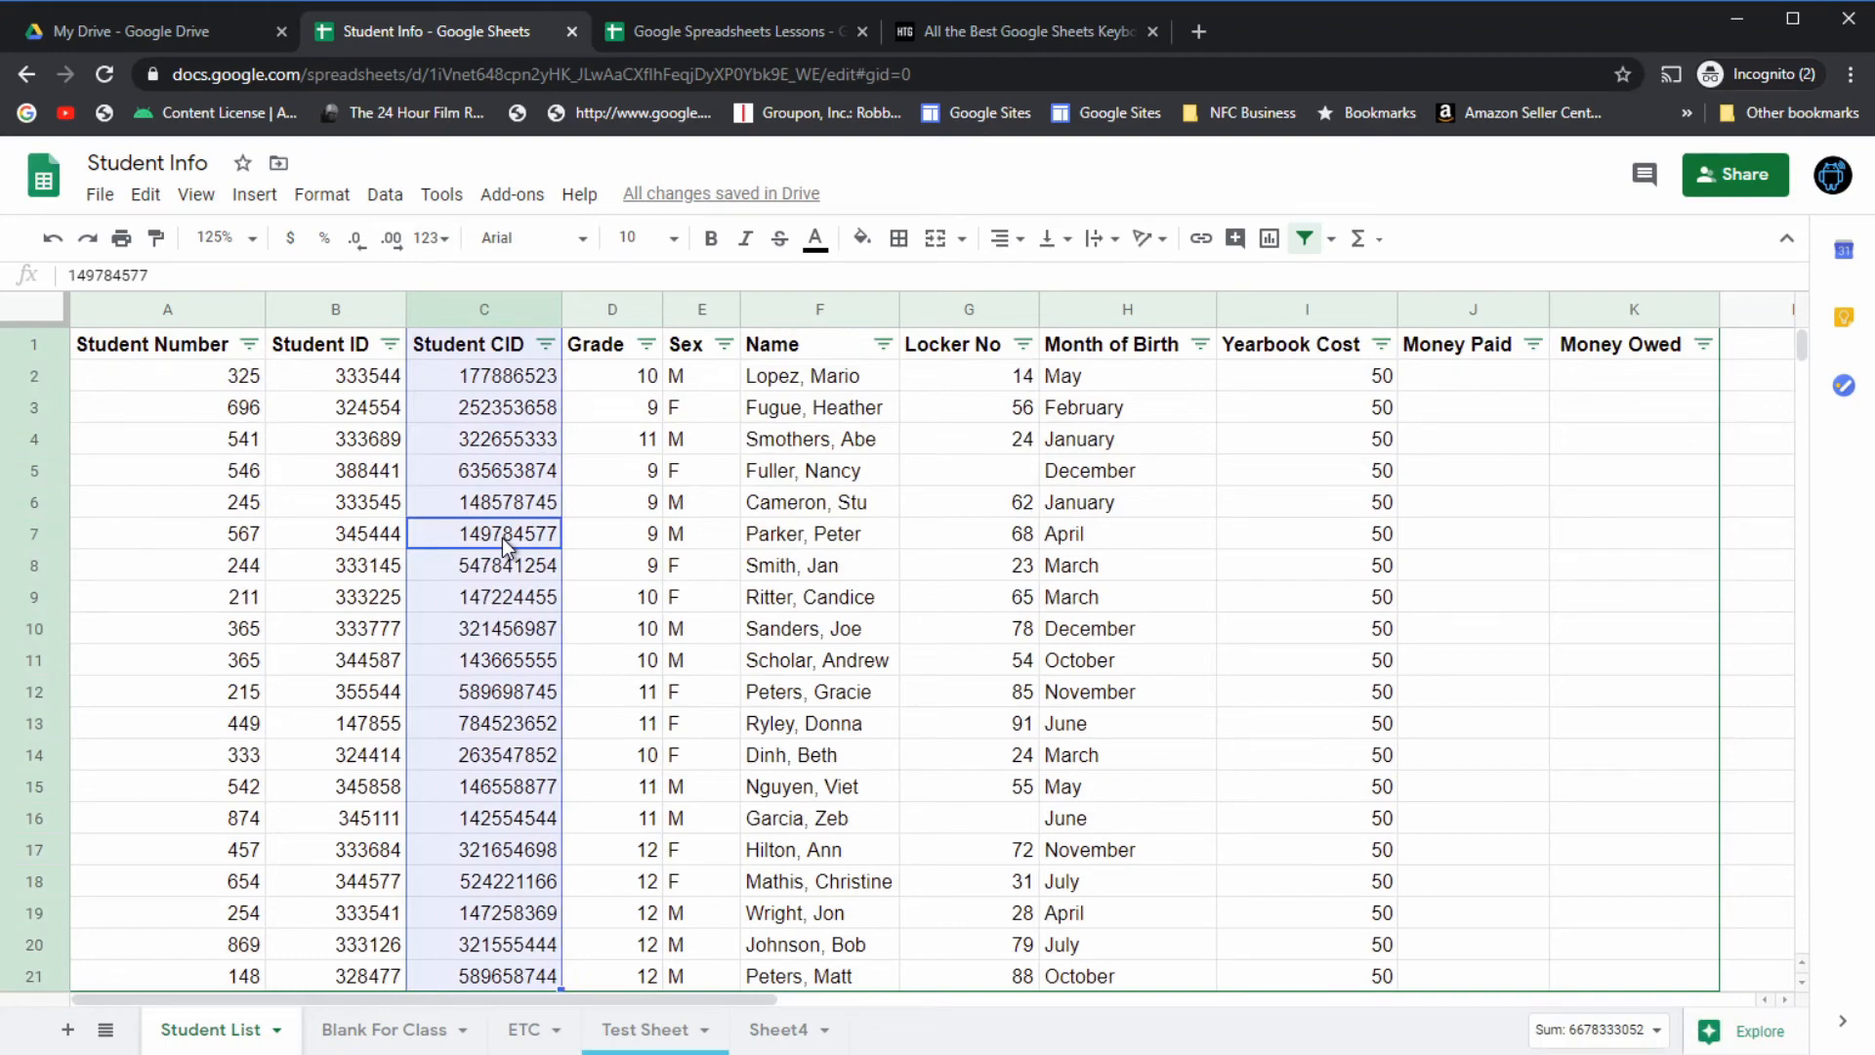
{"action": "scroll", "coordinate": [502, 537], "scroll_direction": "down", "scroll_amount": 3}
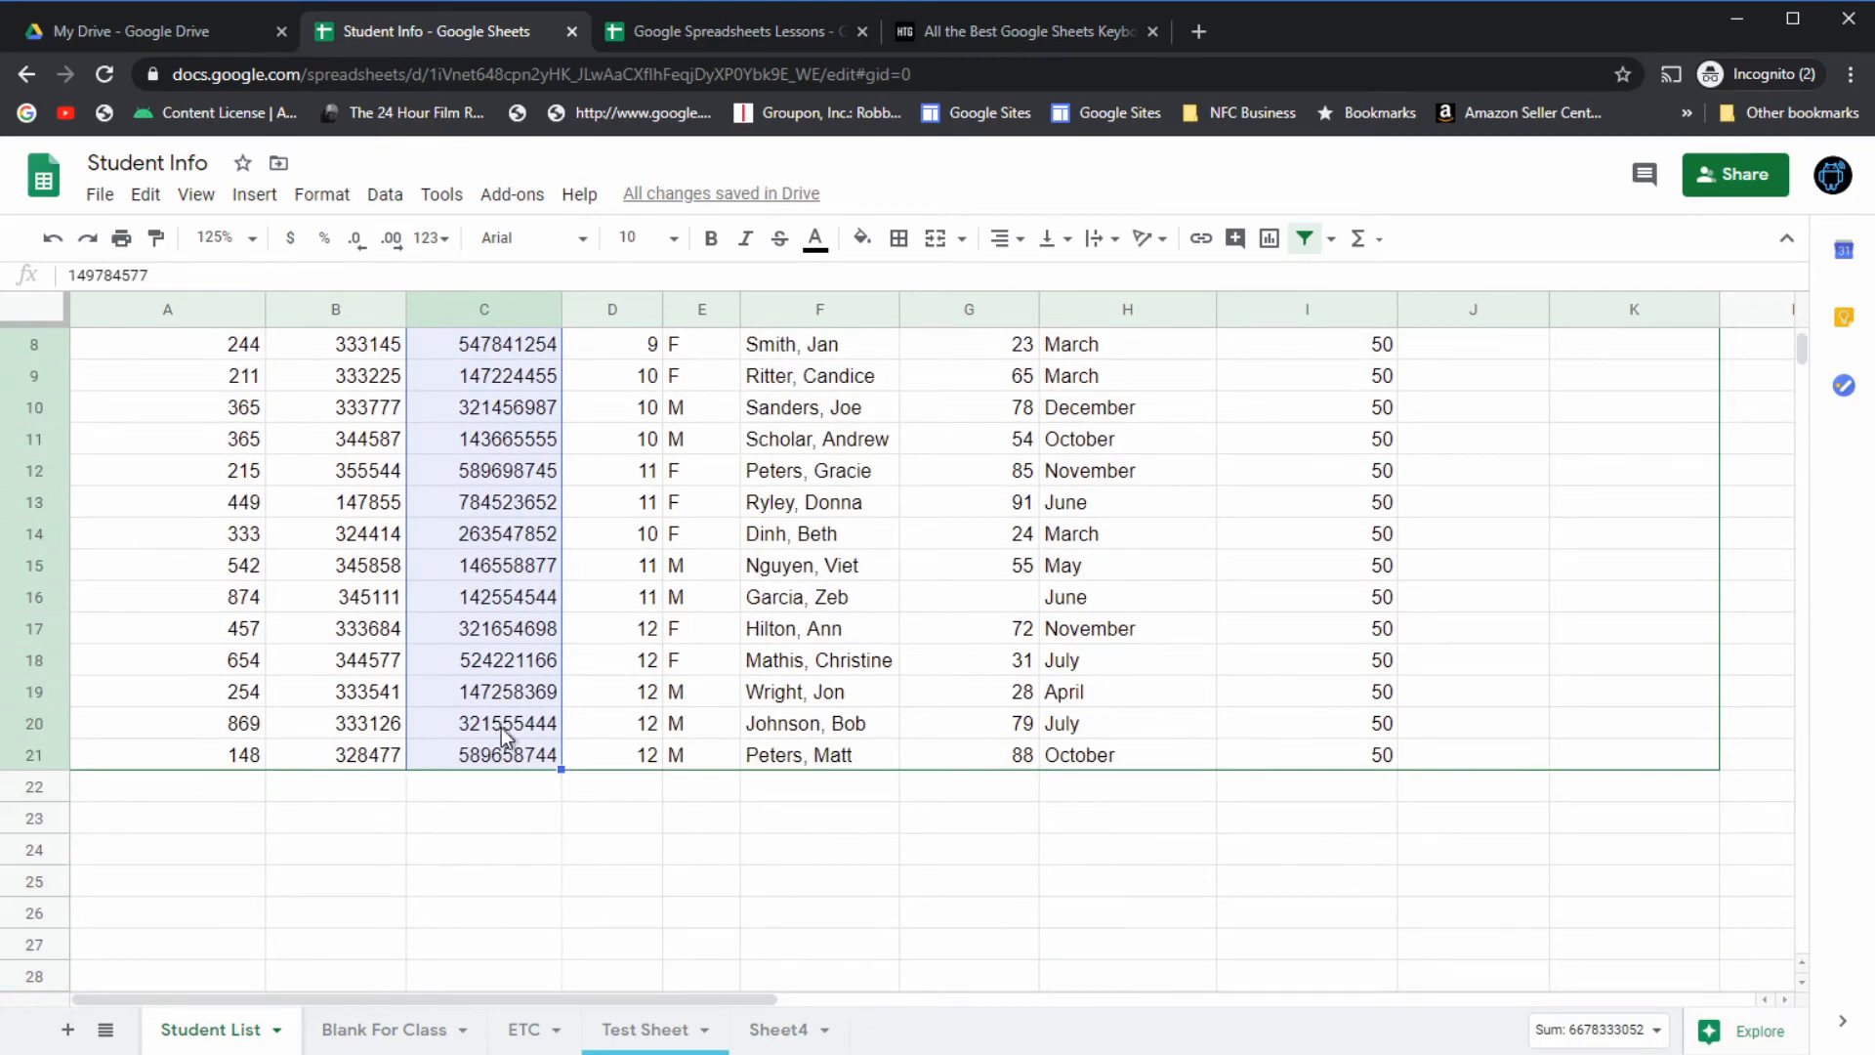
{"action": "scroll", "coordinate": [501, 729], "scroll_direction": "down", "scroll_amount": 4}
{"action": "scroll", "coordinate": [500, 728], "scroll_direction": "up", "scroll_amount": 7}
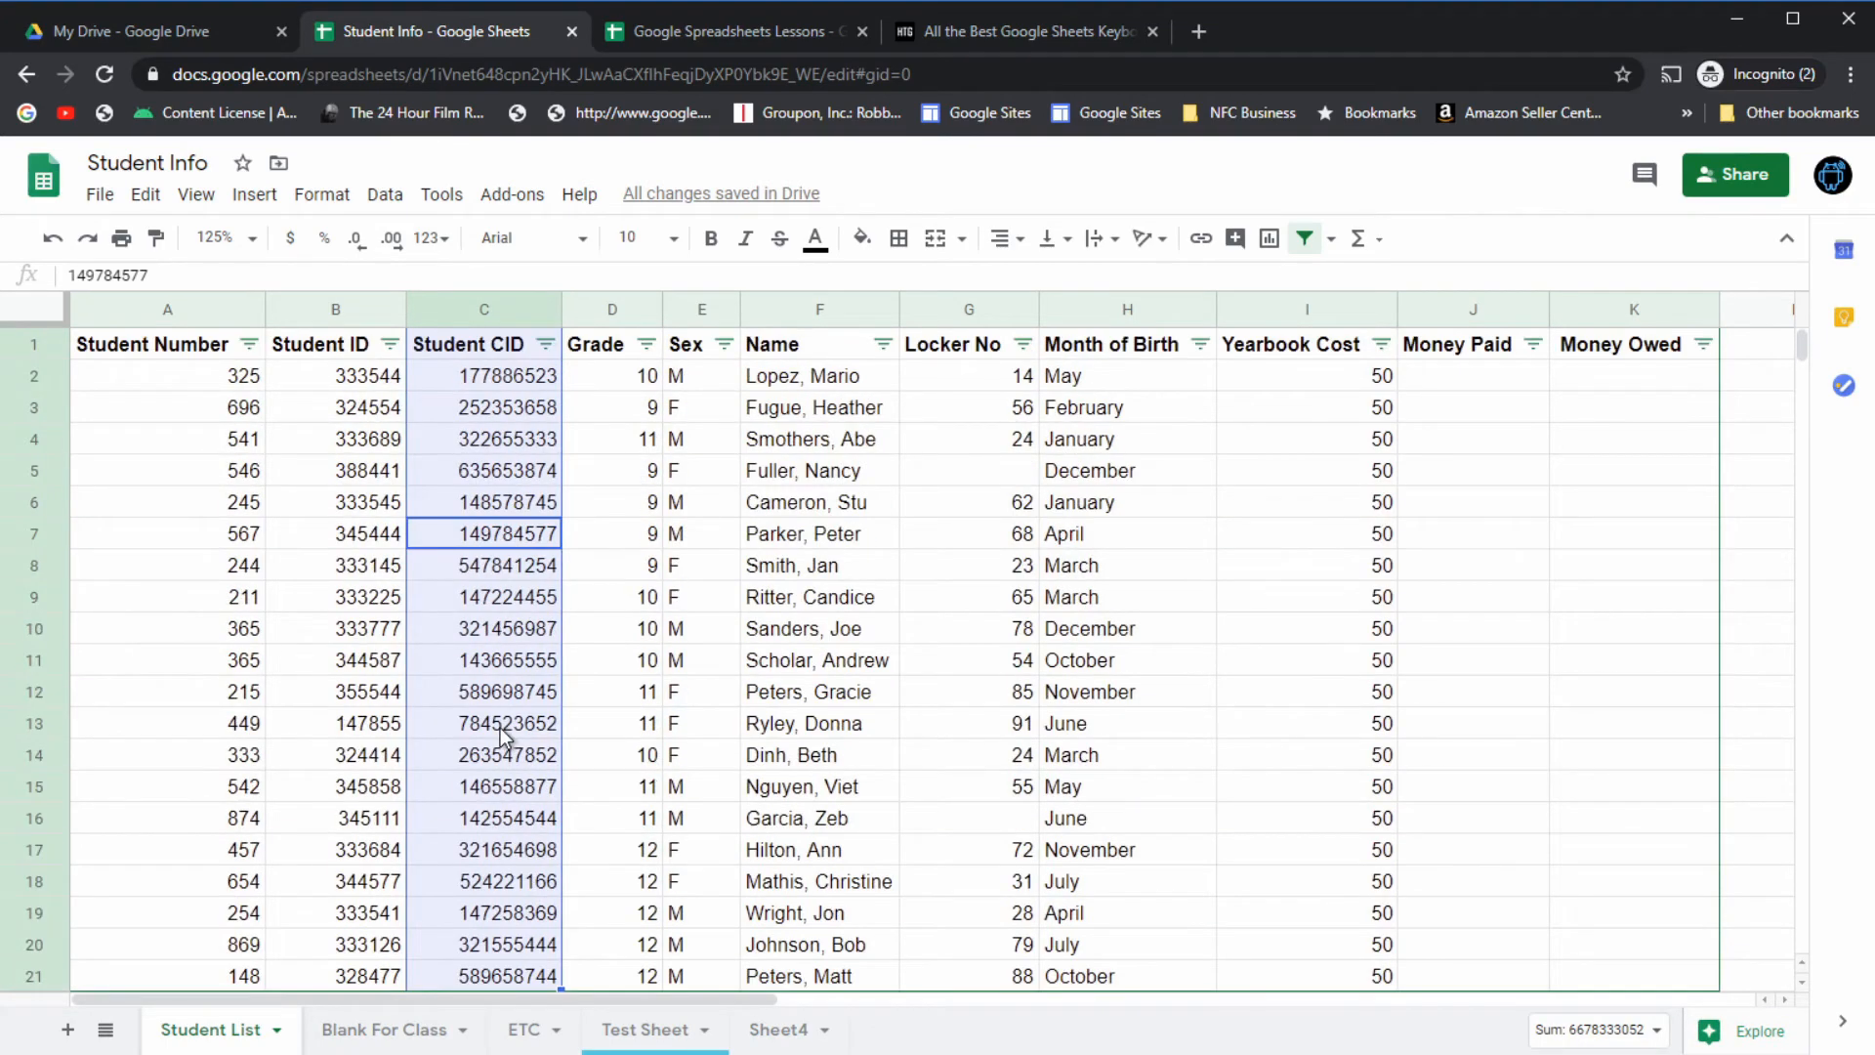
{"action": "scroll", "coordinate": [500, 729], "scroll_direction": "down", "scroll_amount": 3}
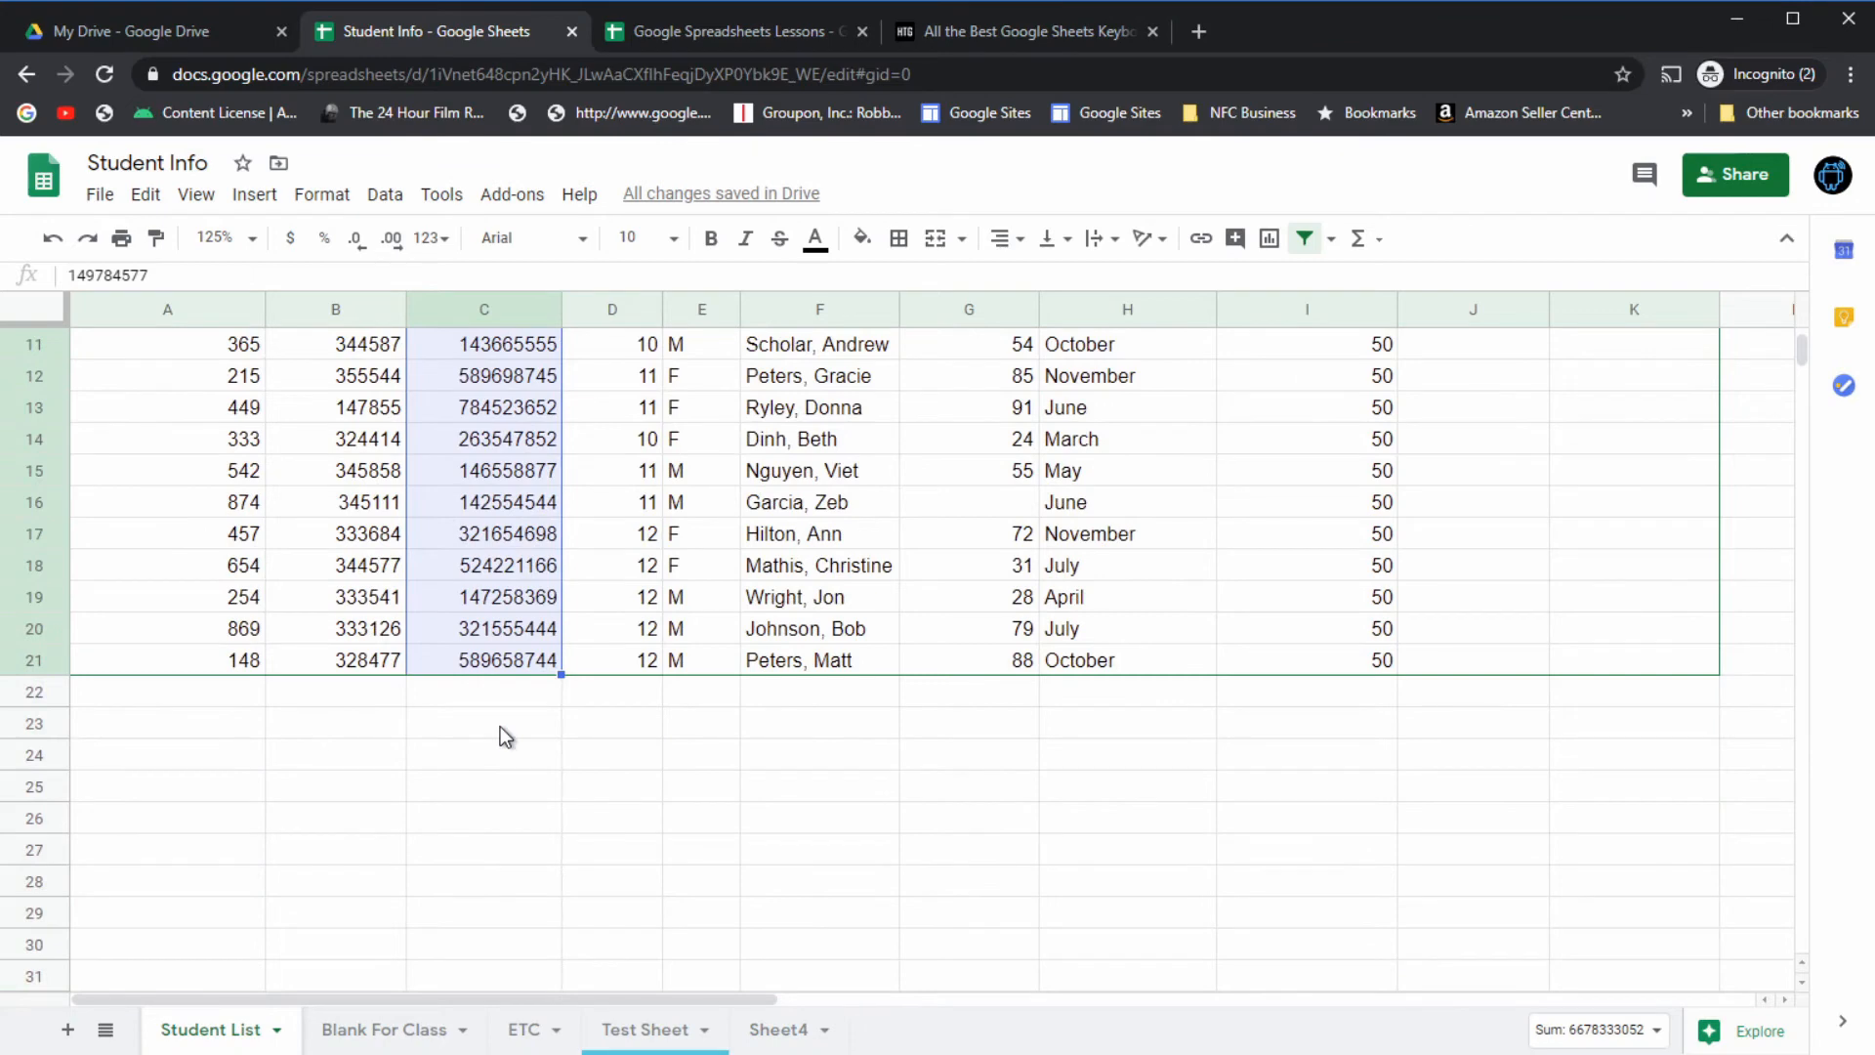
{"action": "key", "text": "ctrl+space"}
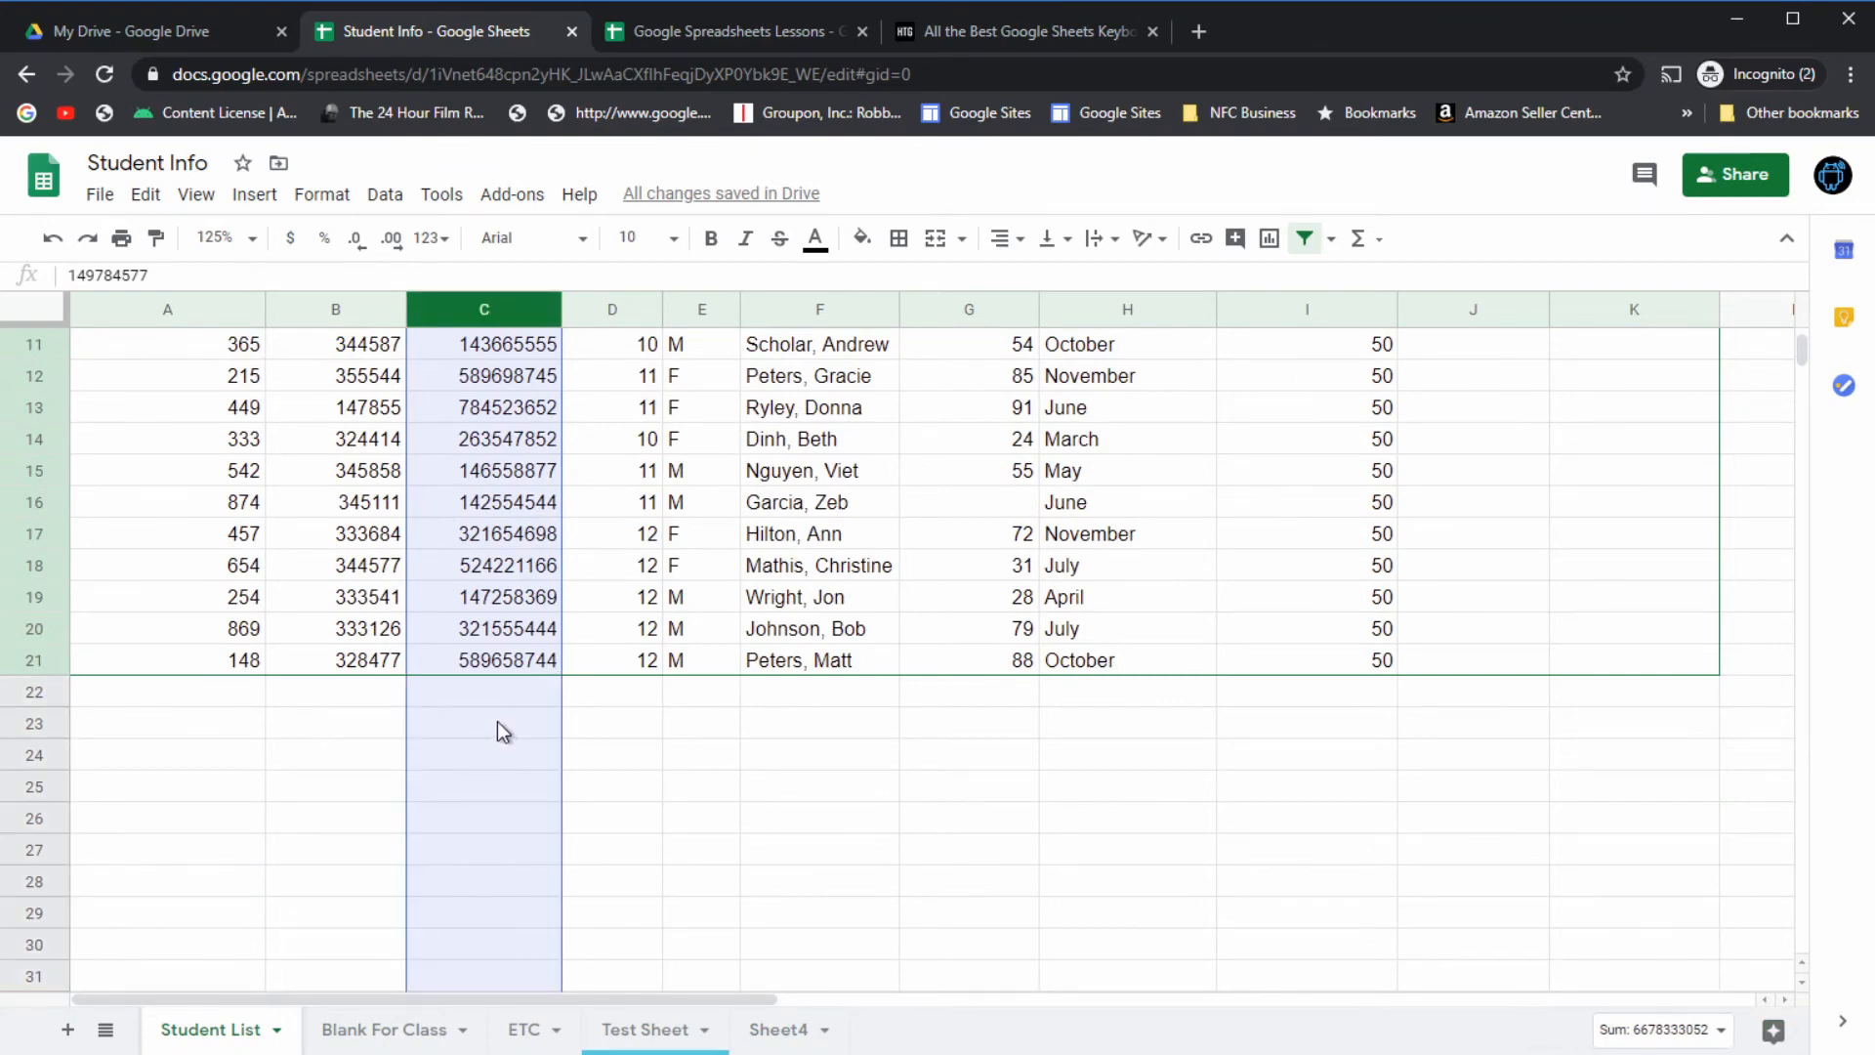
{"action": "scroll", "coordinate": [496, 721], "scroll_direction": "up", "scroll_amount": 3}
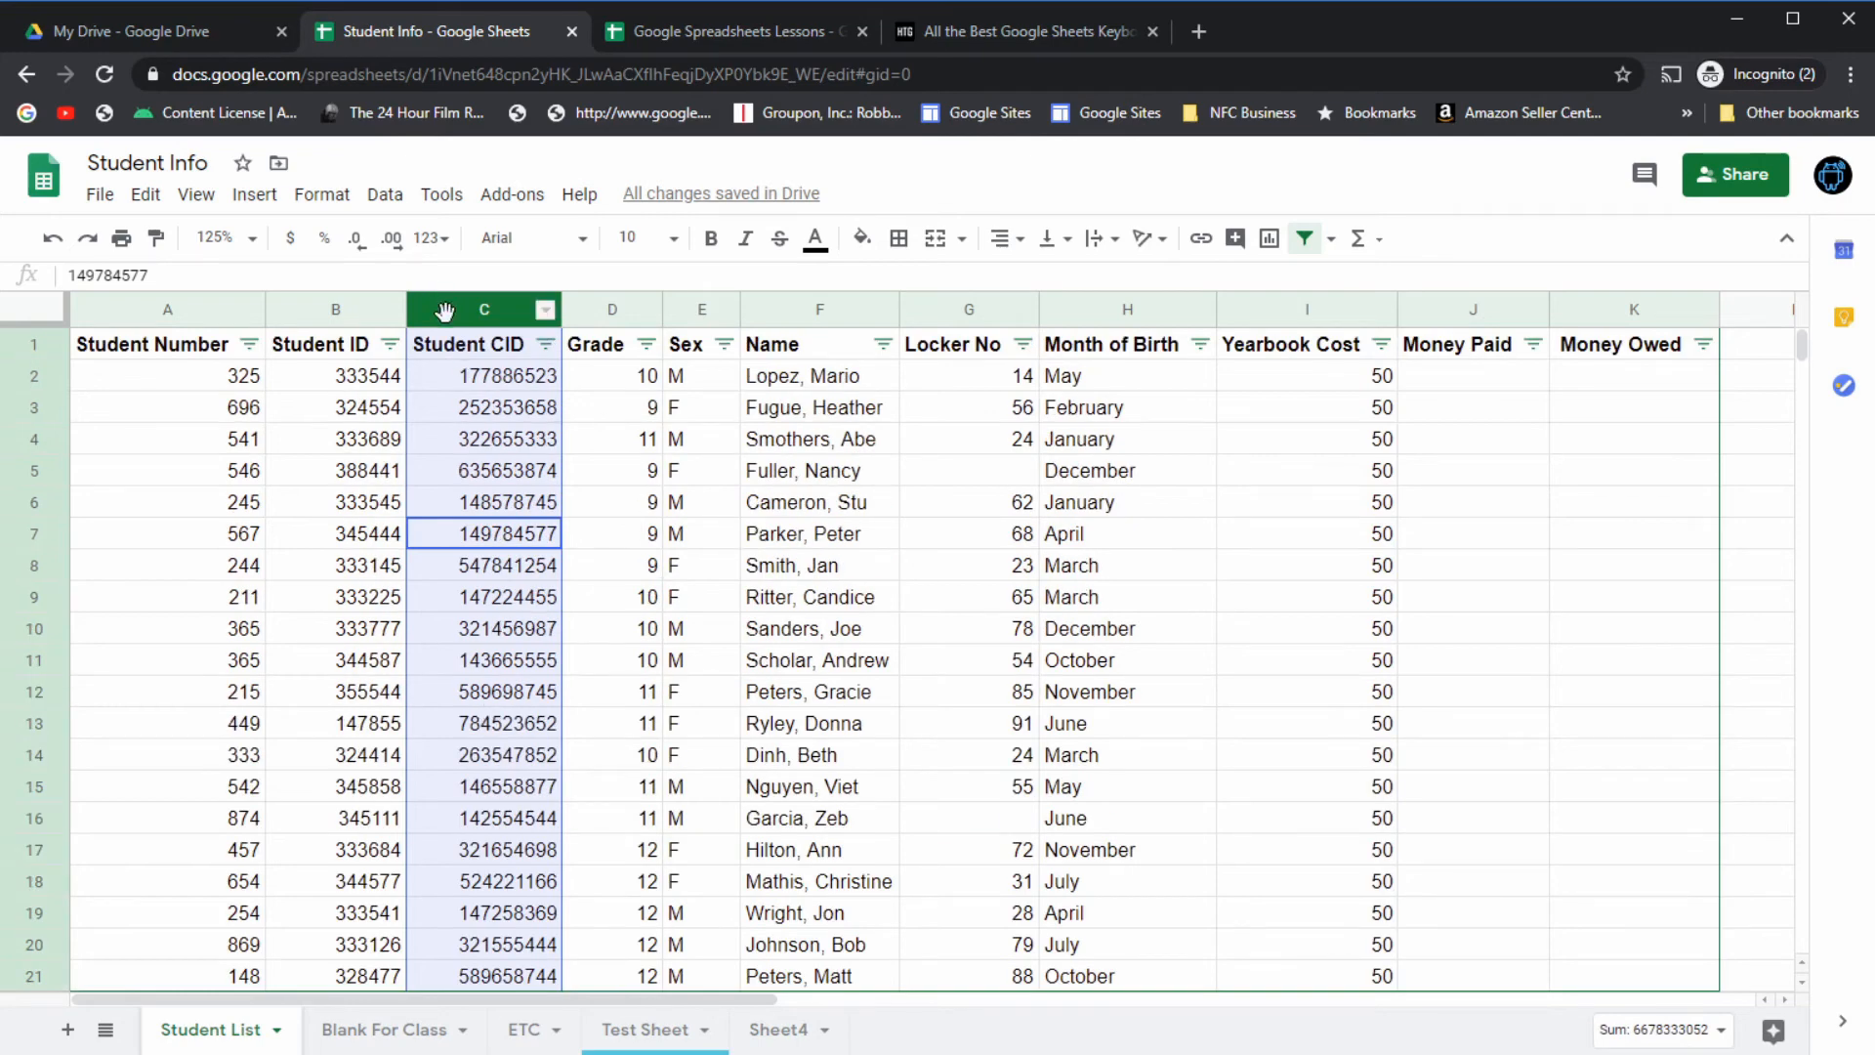
{"action": "left_click", "coordinate": [486, 543]}
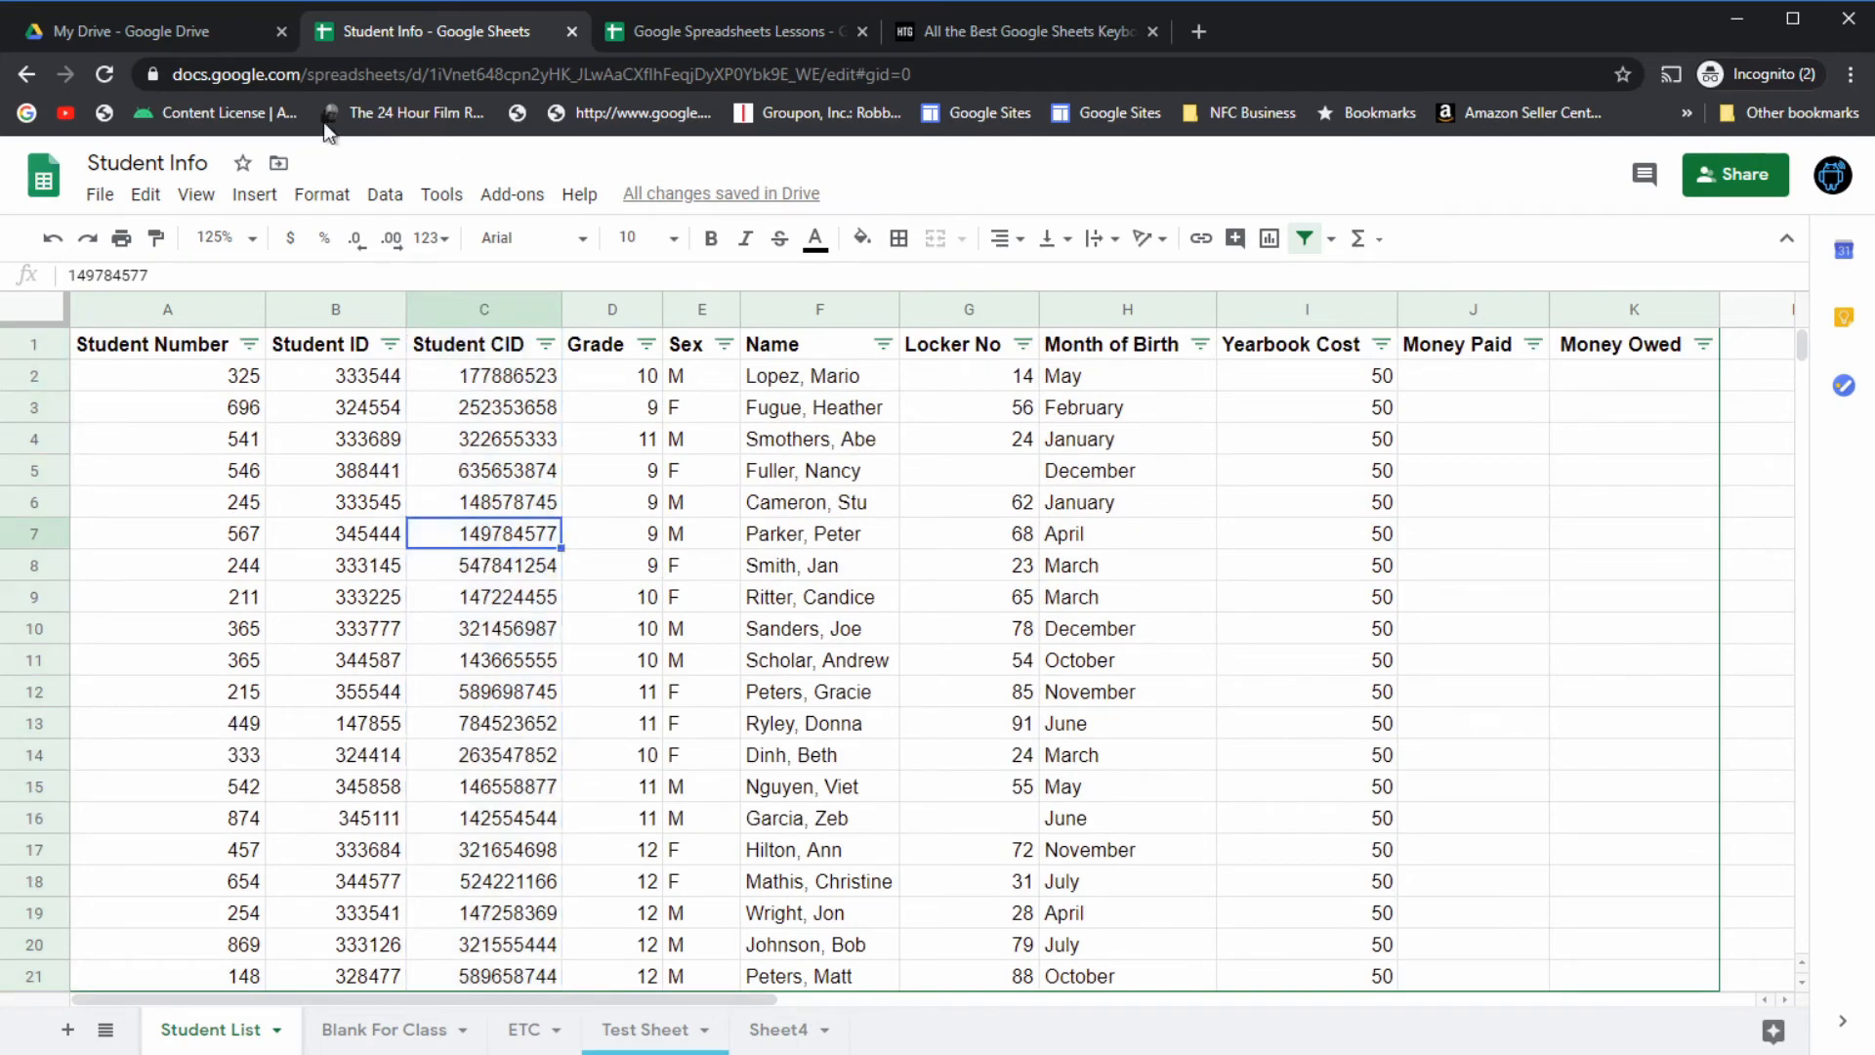
Step: On the Funds sheet of Google Spreadsheets Lessons, select the table's Amount Paid column from cell B3 and extend it to all of column B
{"action": "left_click", "coordinate": [702, 33]}
{"action": "left_click", "coordinate": [338, 408]}
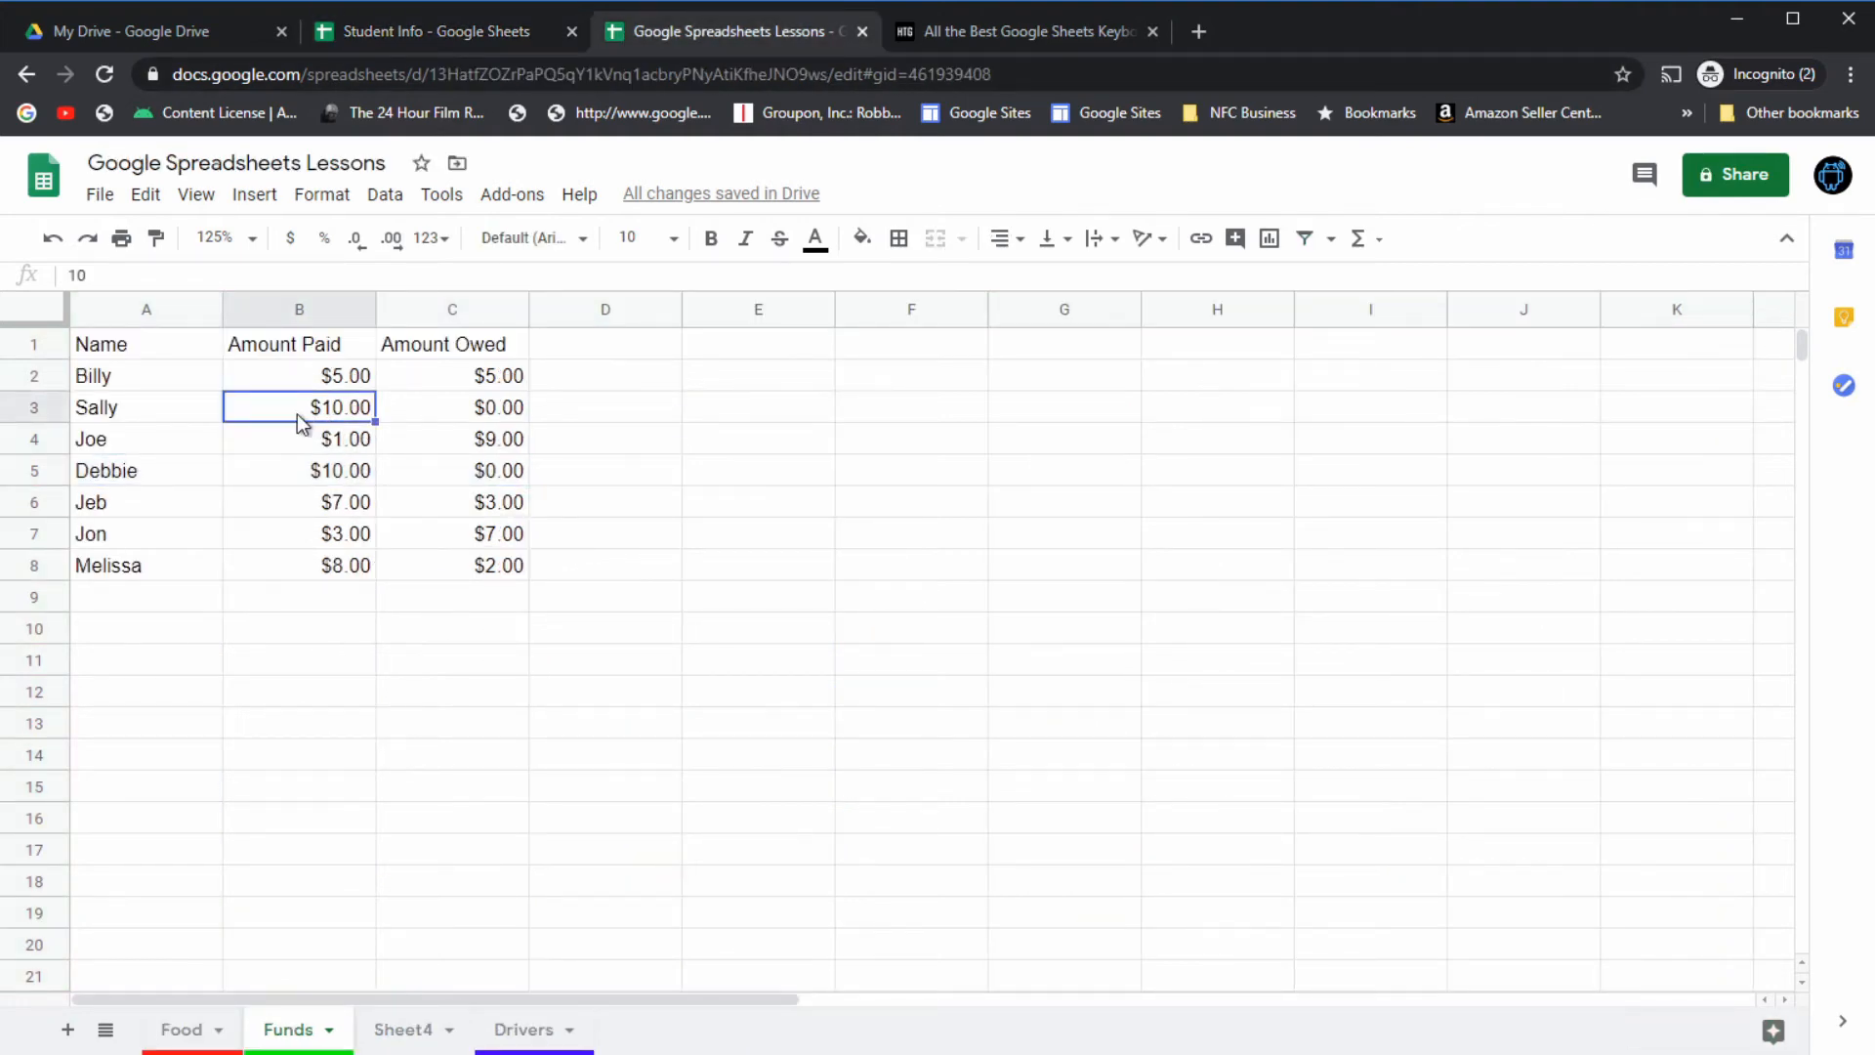
{"action": "key", "text": "ctrl+space"}
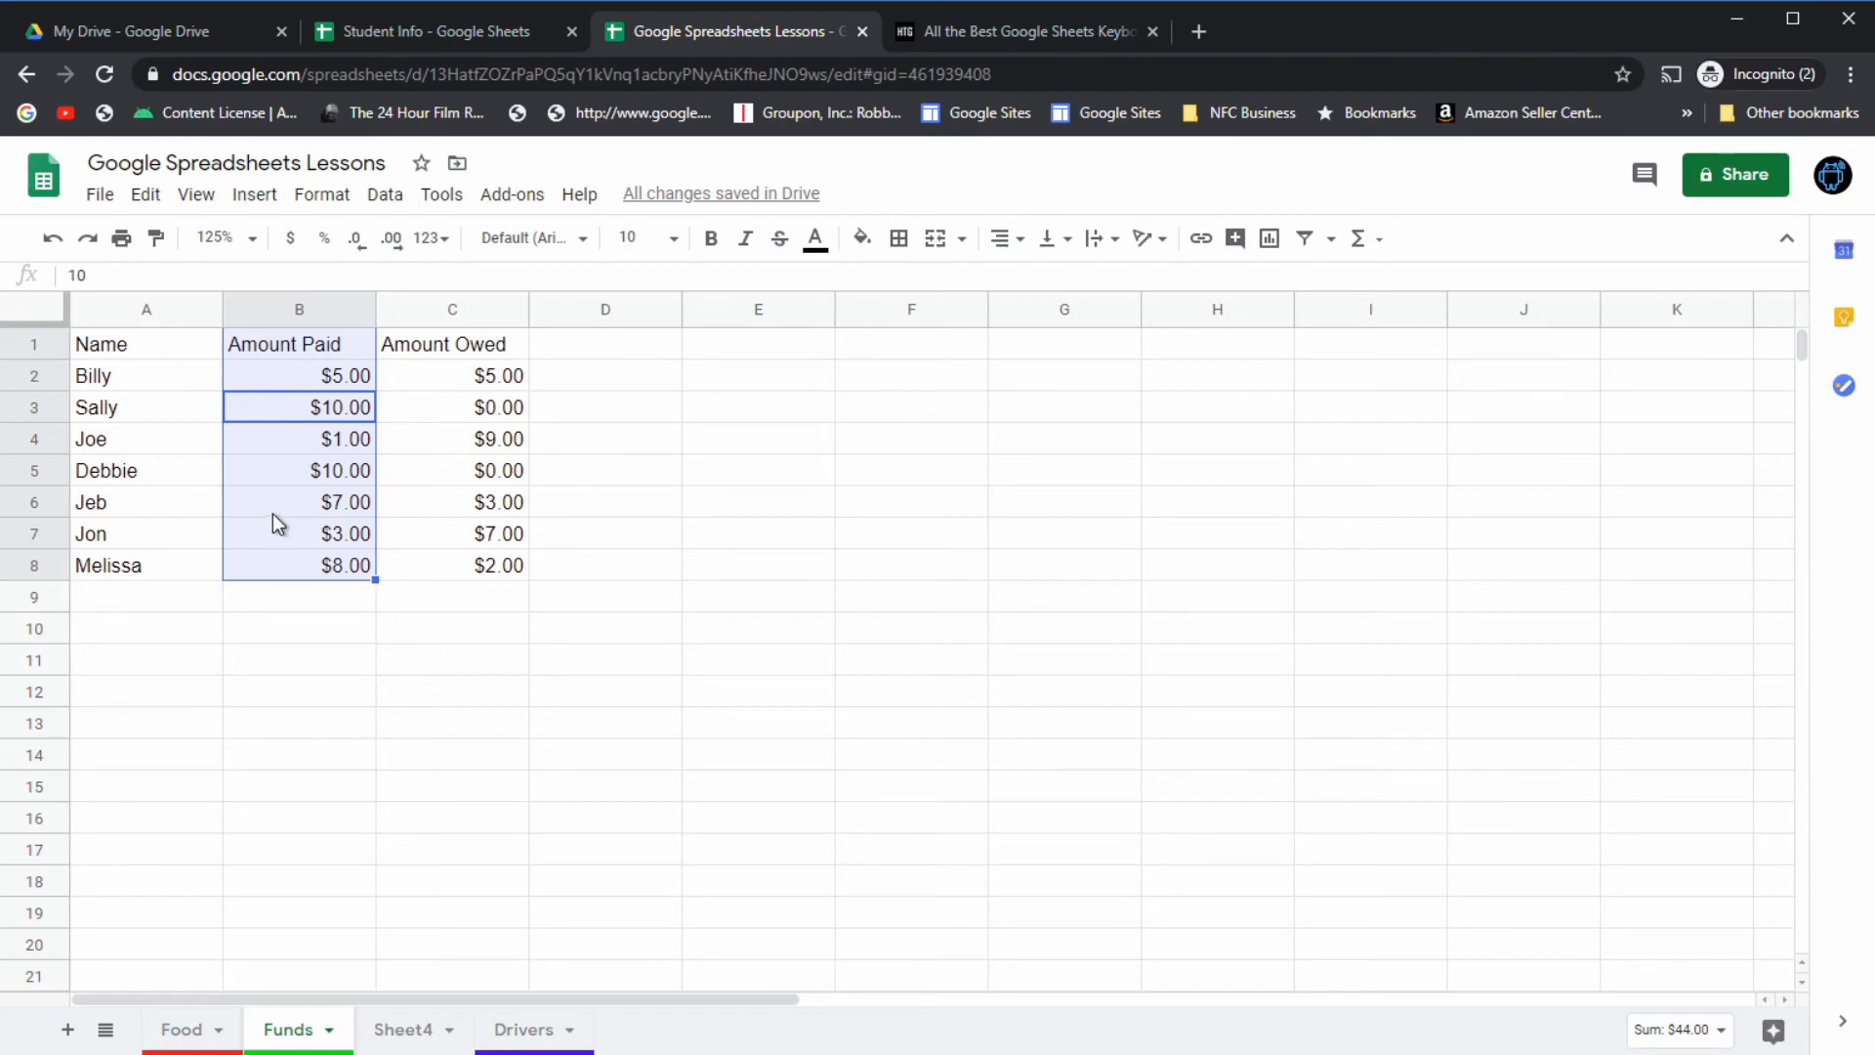
{"action": "key", "text": "ctrl+space"}
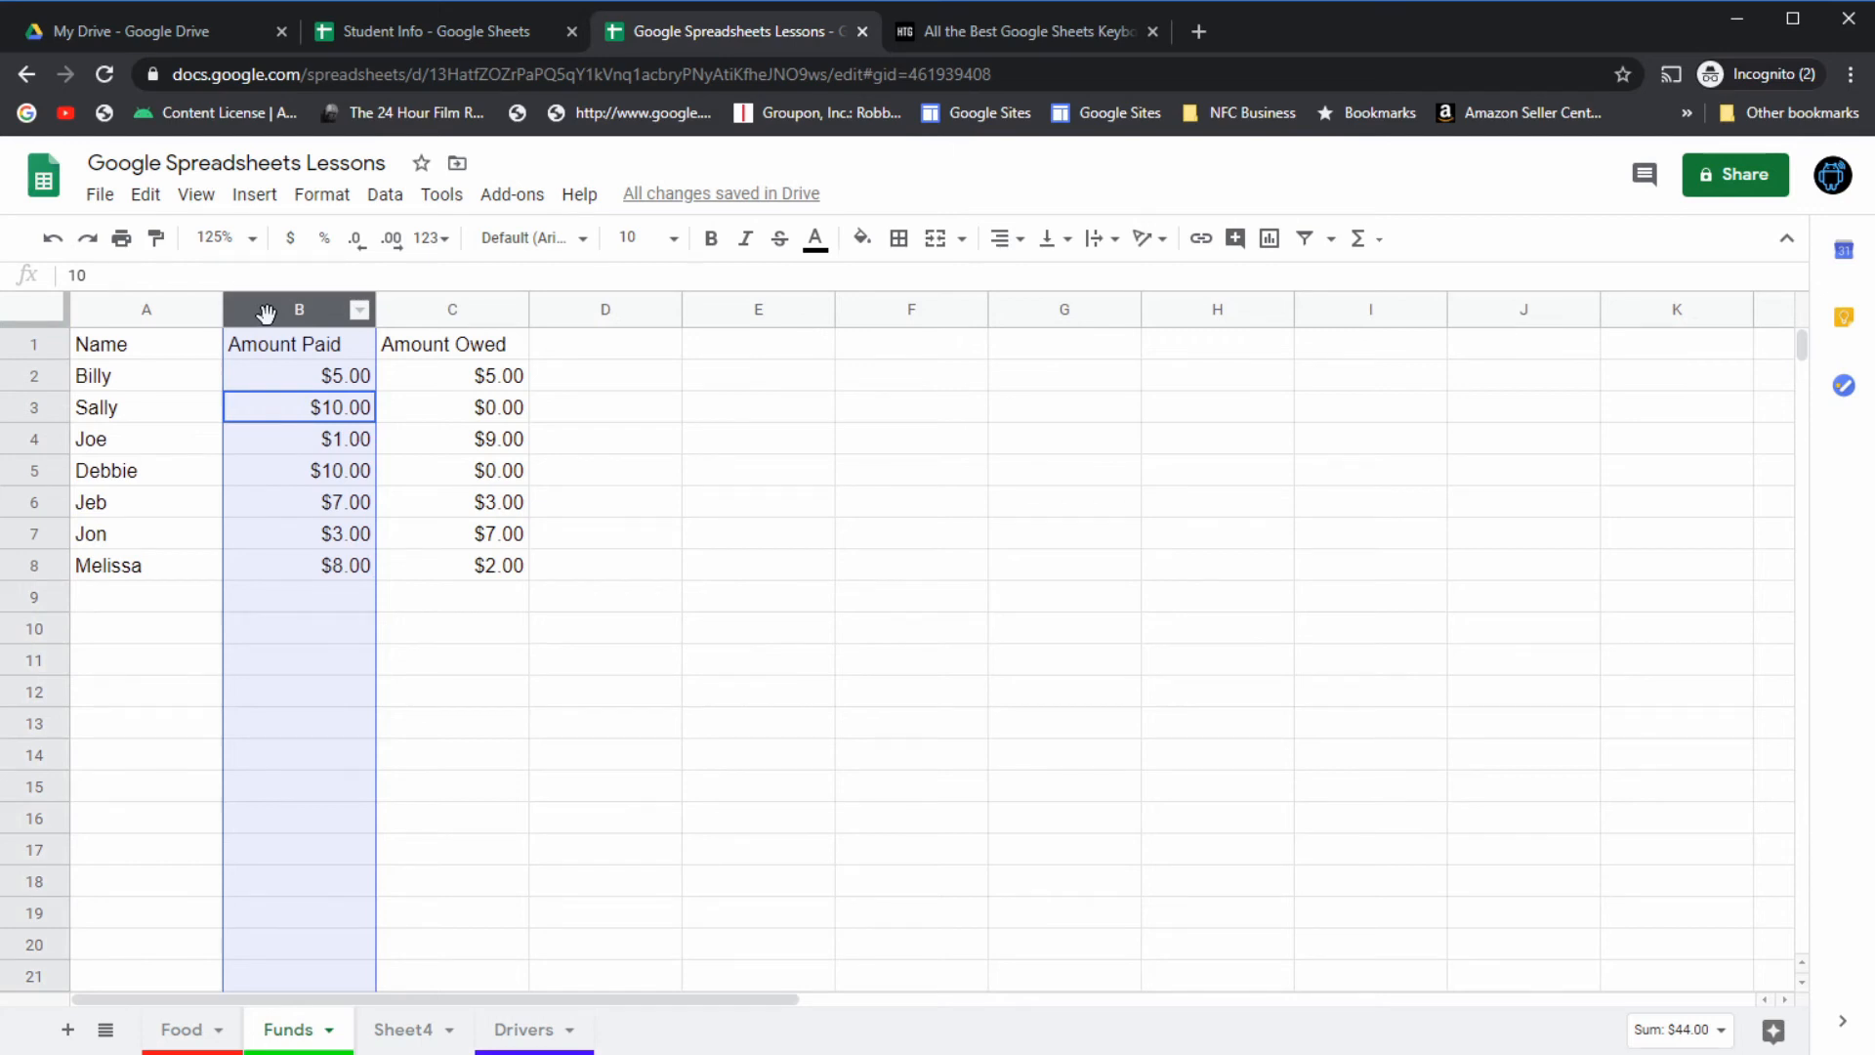
Step: Starting from cell A4, select row 4 within the Funds table and extend the selection to the entire sheet row
{"action": "left_click", "coordinate": [160, 439]}
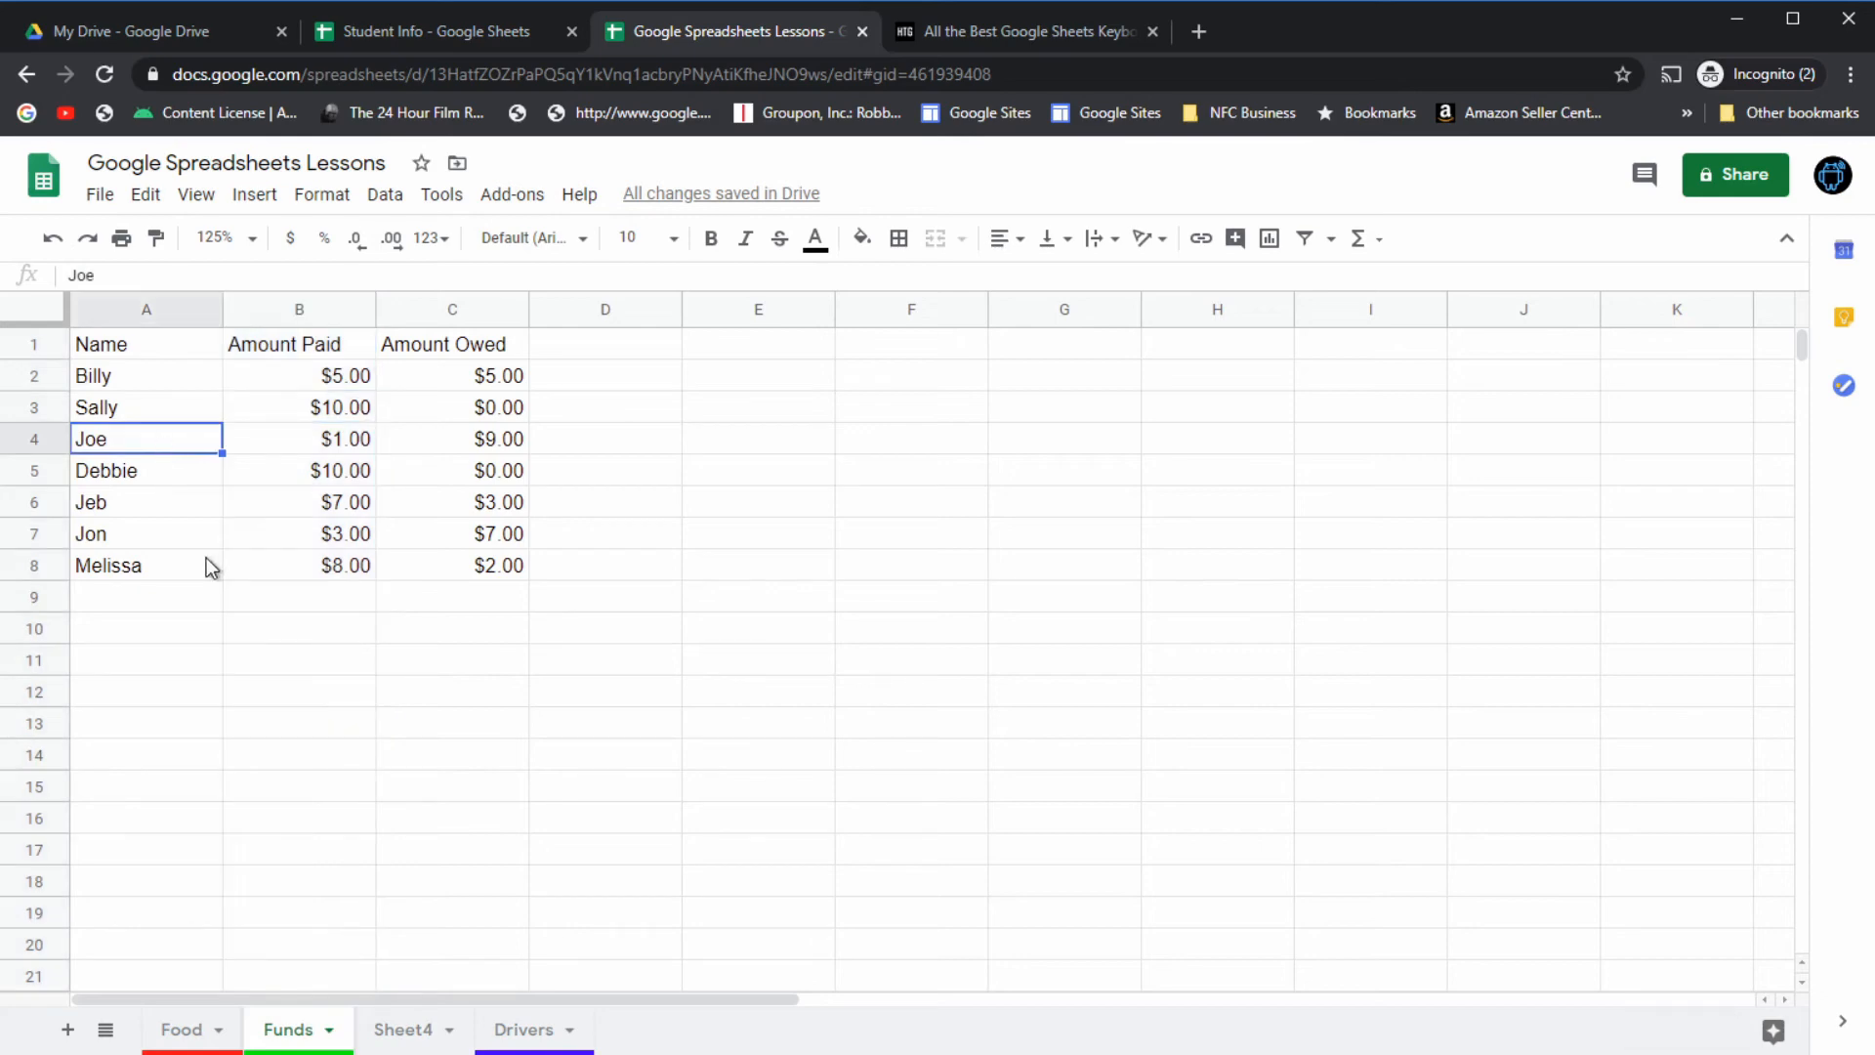
{"action": "key", "text": "ctrl+shift+Right"}
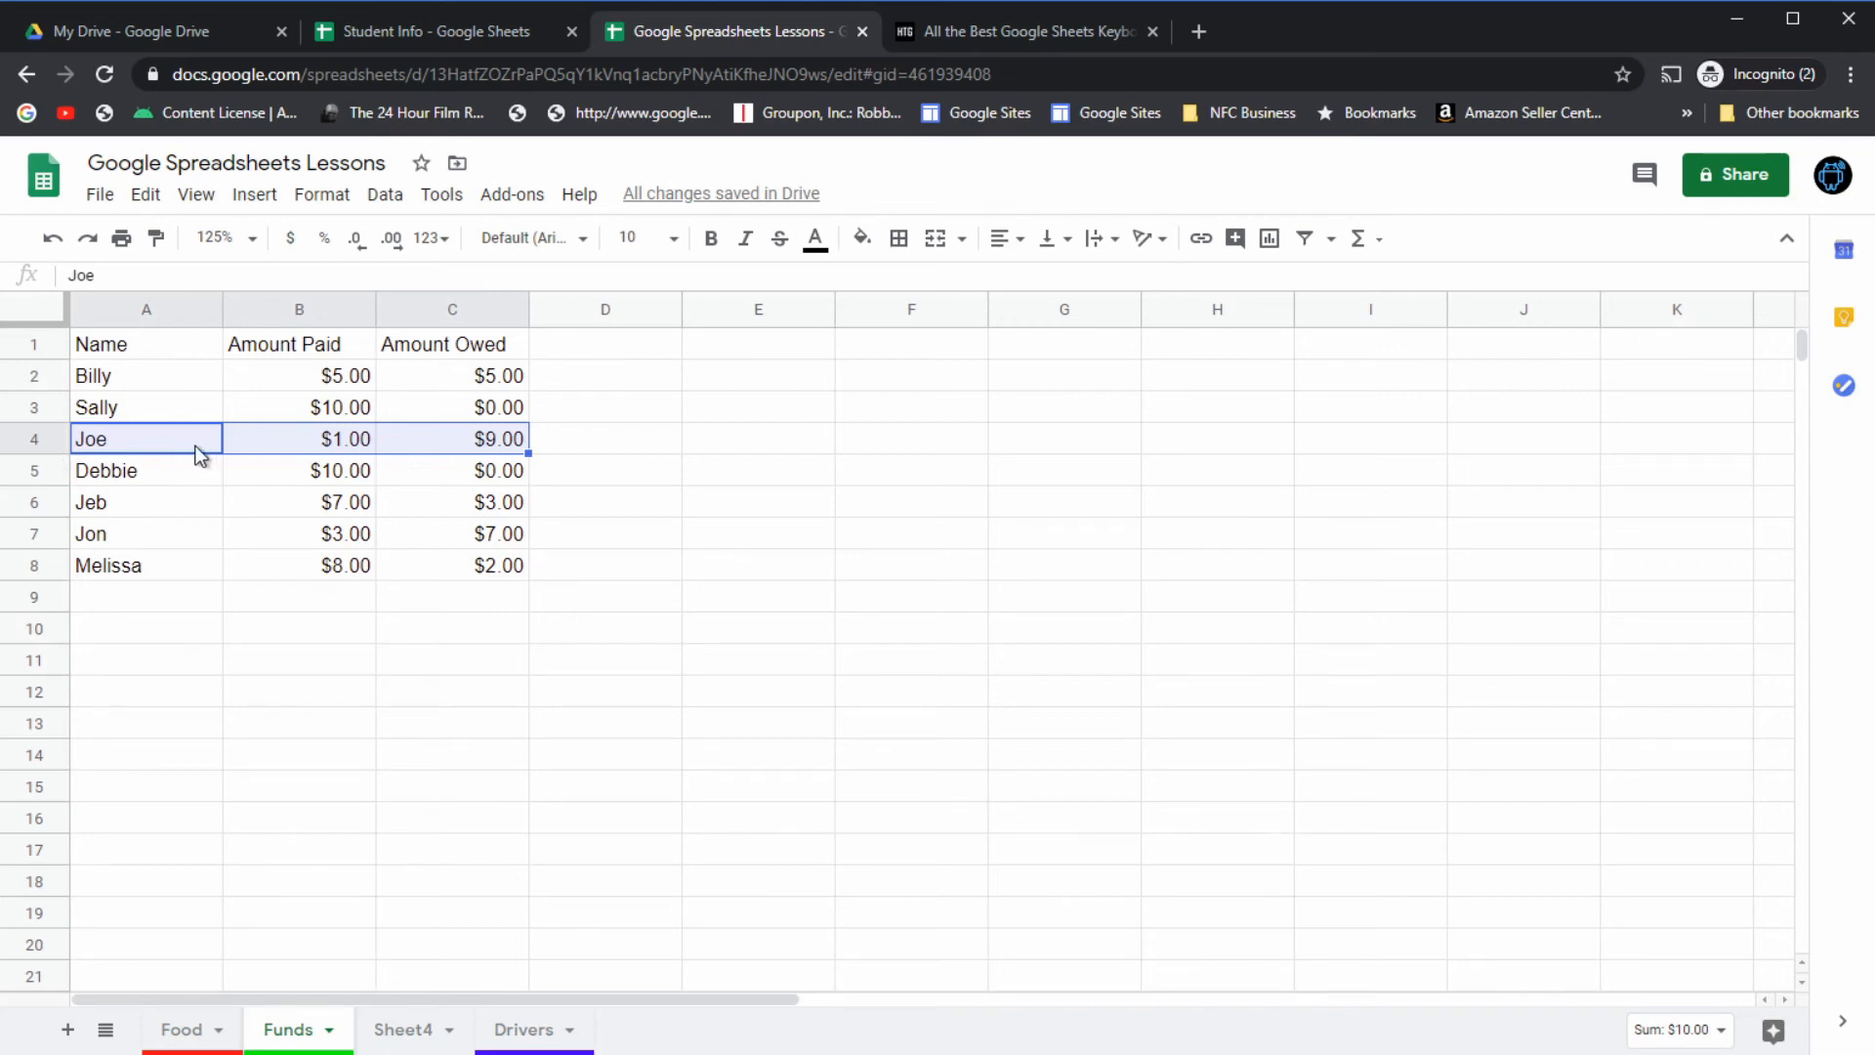
{"action": "key", "text": "shift+space"}
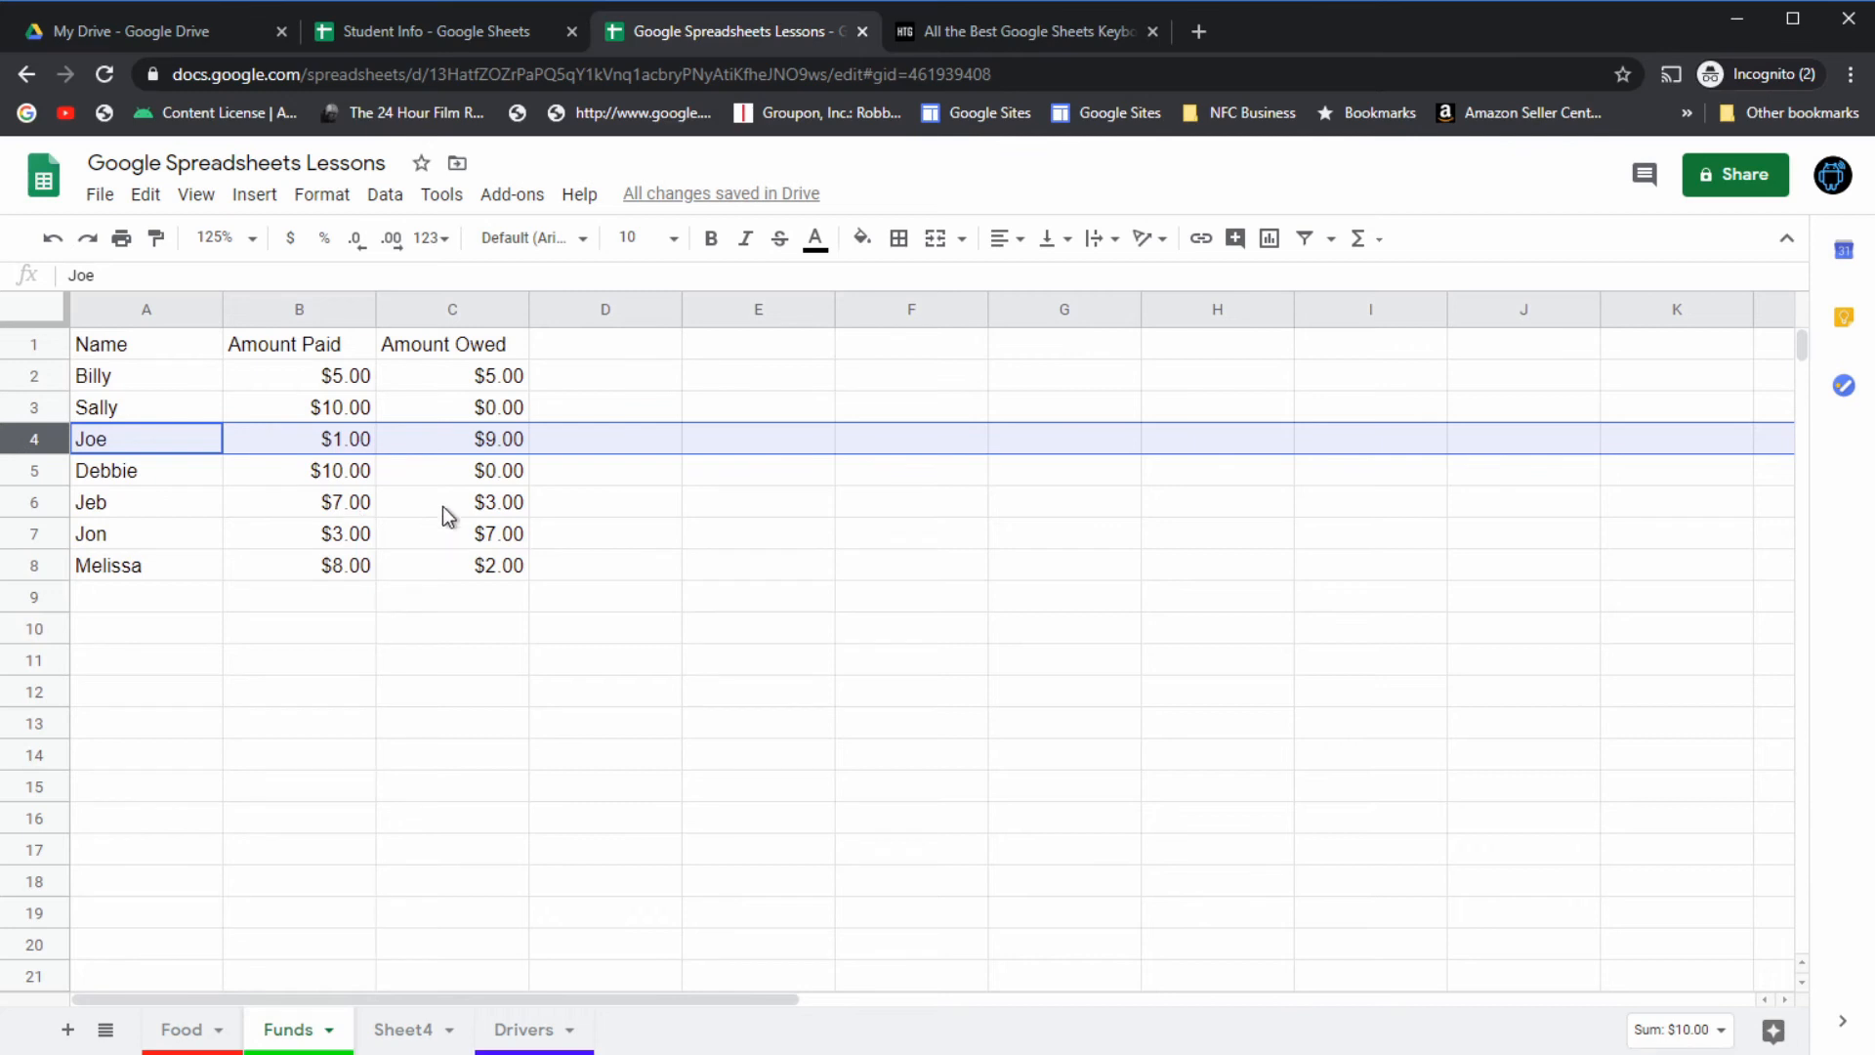
Step: Return to the shortcut list on Sheet4 and select the row-selection description in cell B5
{"action": "left_click", "coordinate": [397, 1033]}
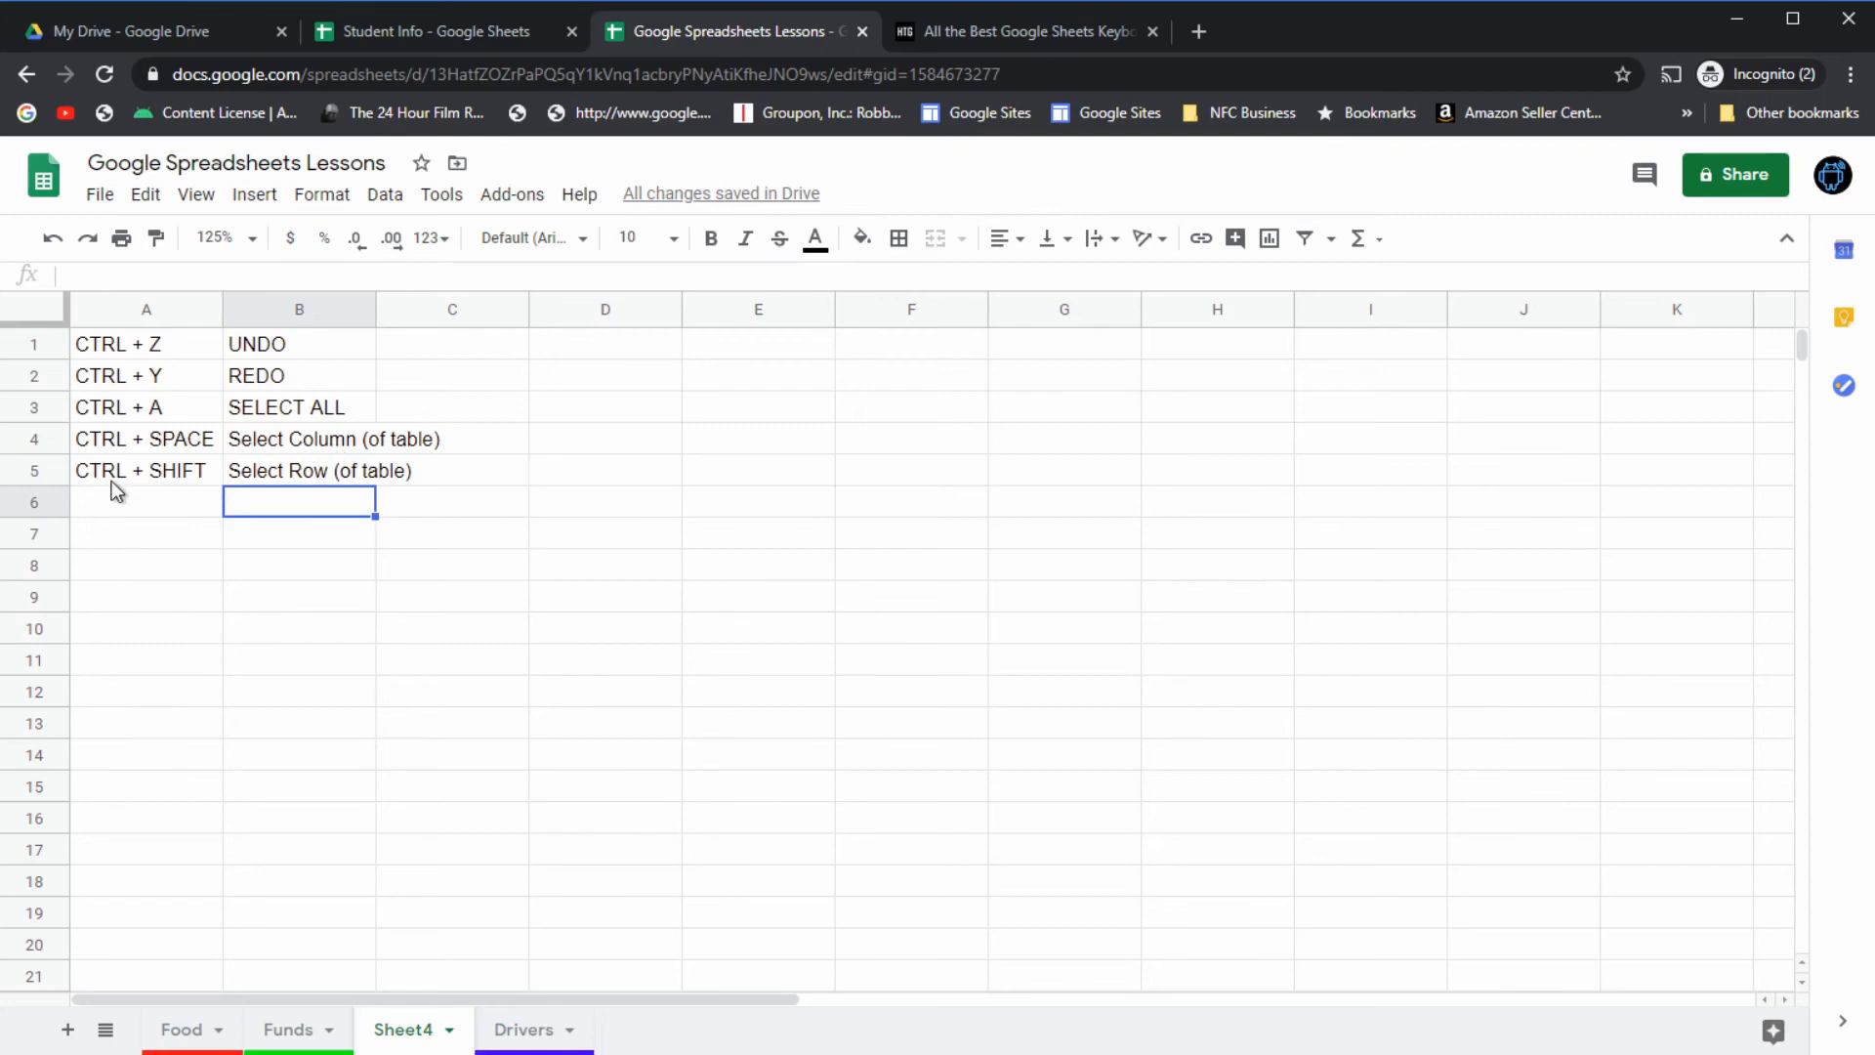
{"action": "left_click", "coordinate": [302, 479]}
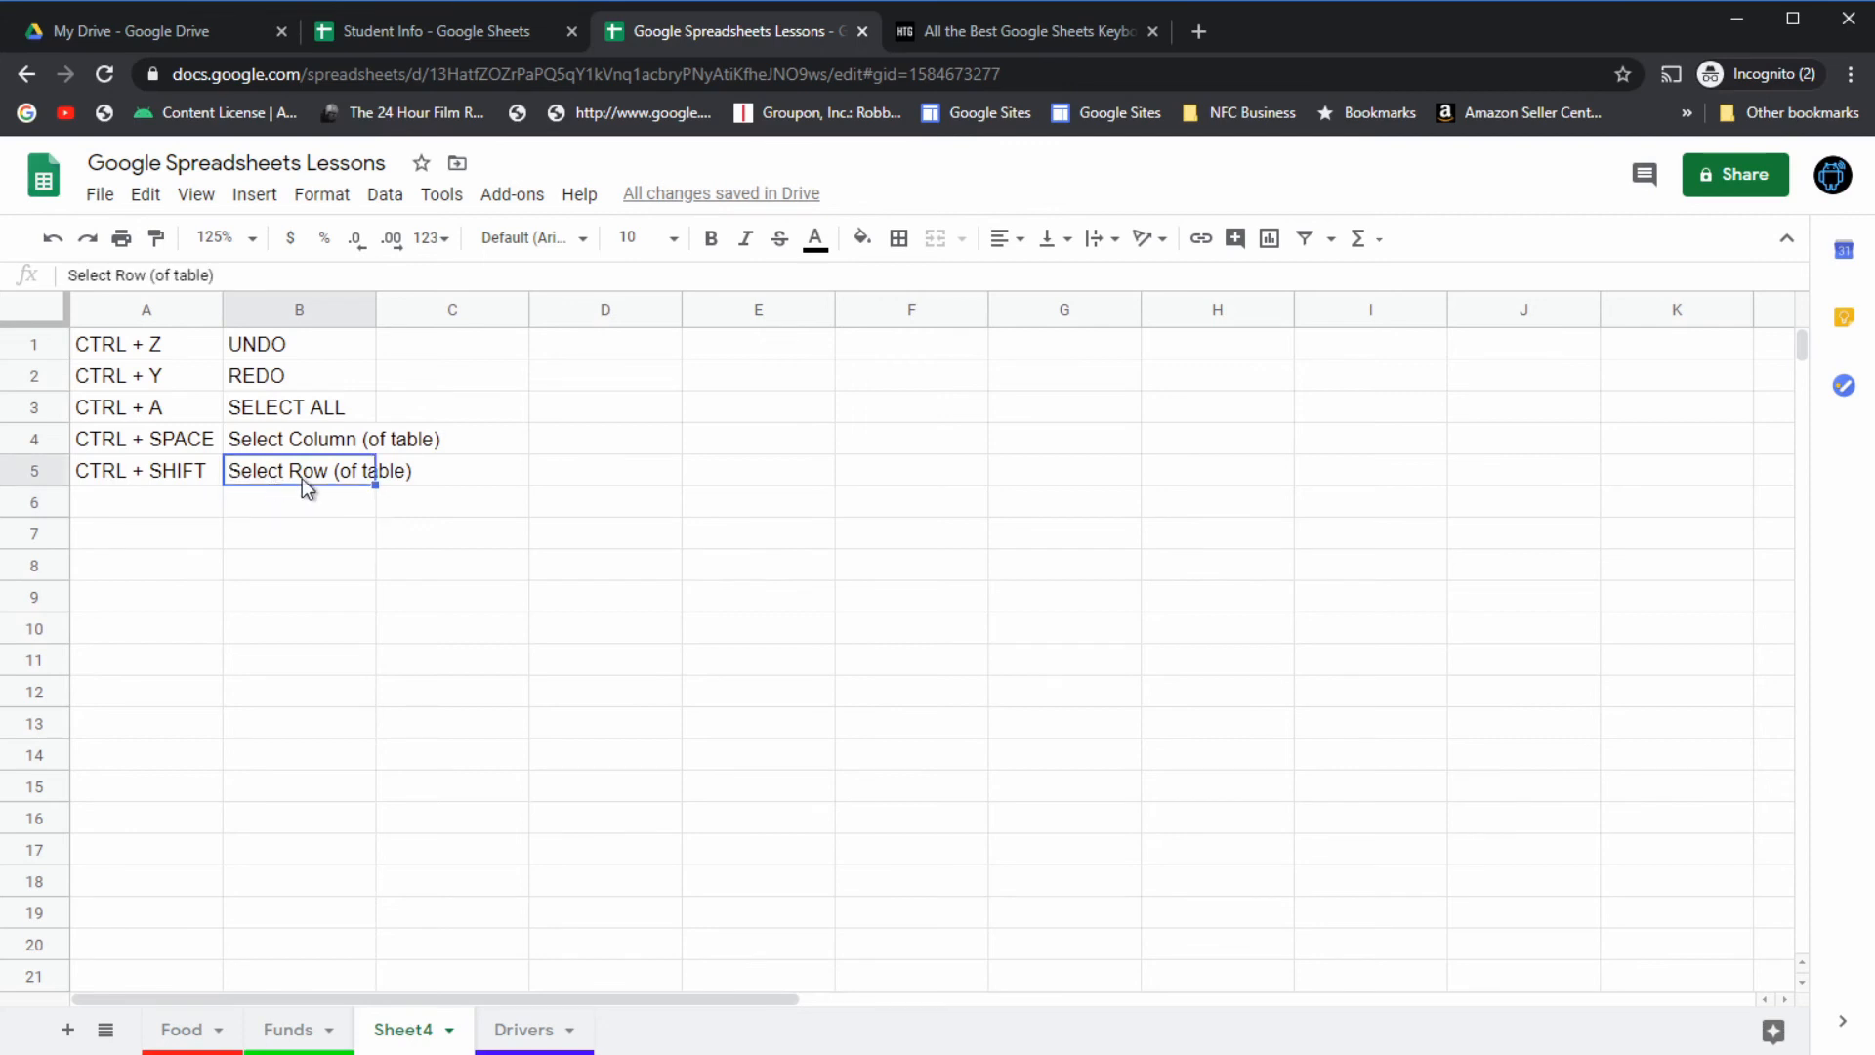